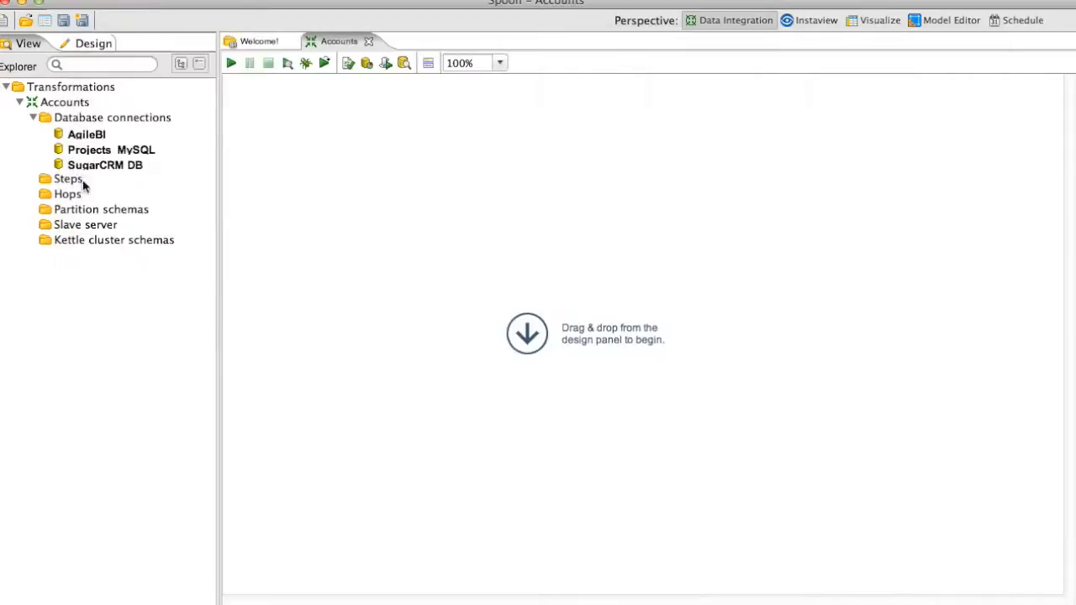
# Step: Explore the SugarCRM DB connection and look through its list of tables
pyautogui.click(83, 166)
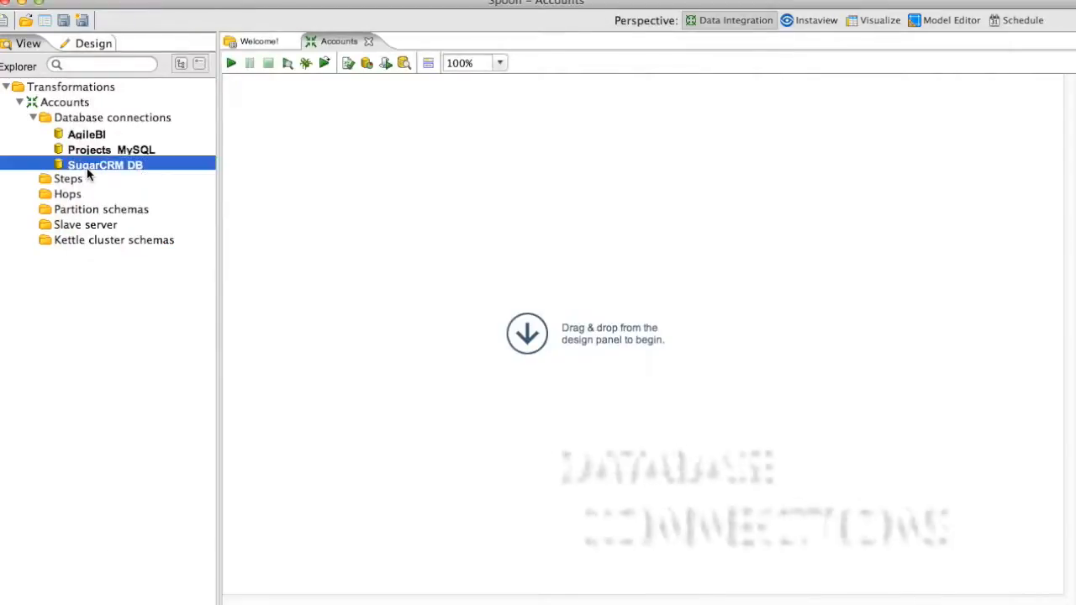
pyautogui.rightClick(122, 166)
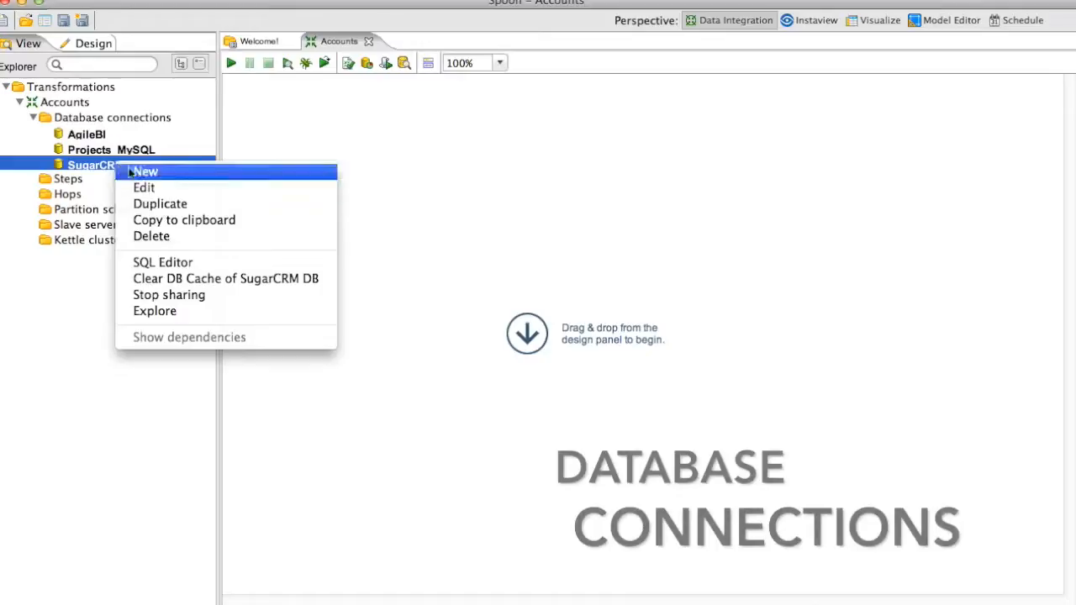
pyautogui.click(164, 312)
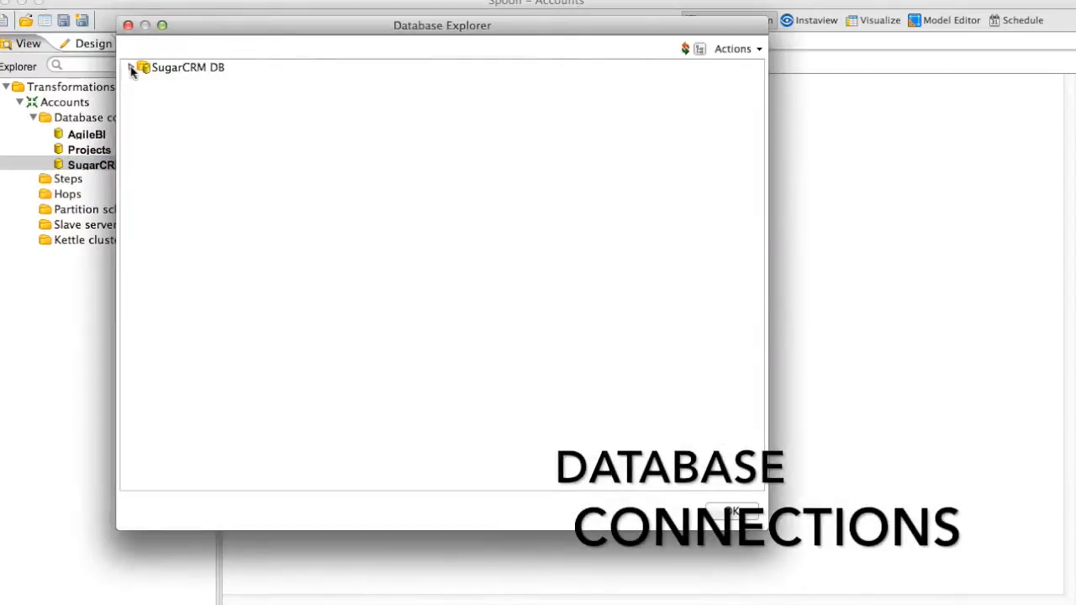
pyautogui.click(131, 68)
pyautogui.click(145, 98)
pyautogui.scroll(-1, 202, 201)
pyautogui.scroll(-15, 202, 200)
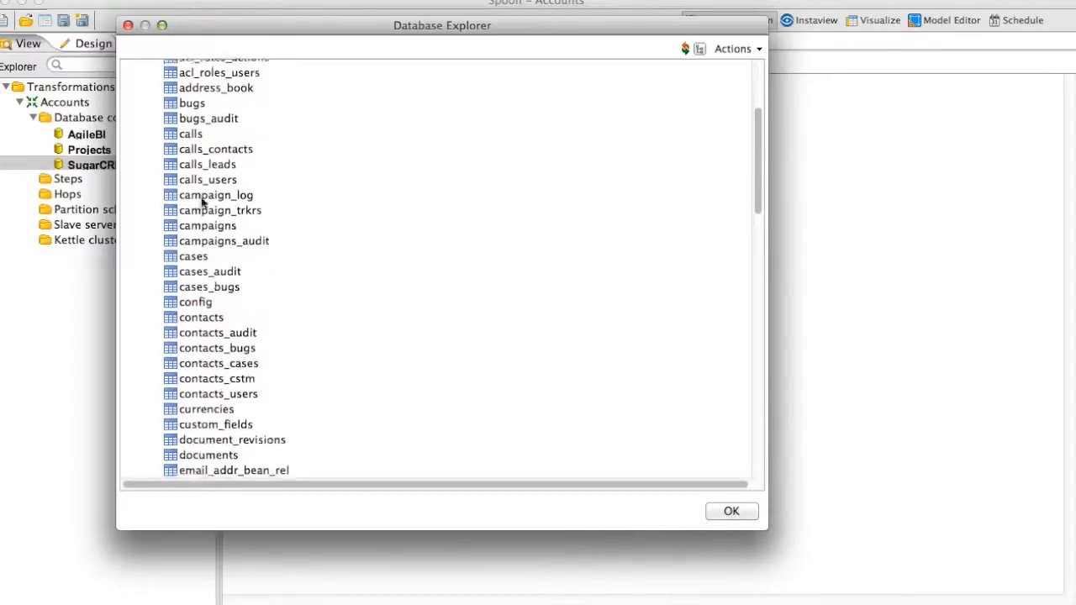
pyautogui.scroll(-15, 201, 200)
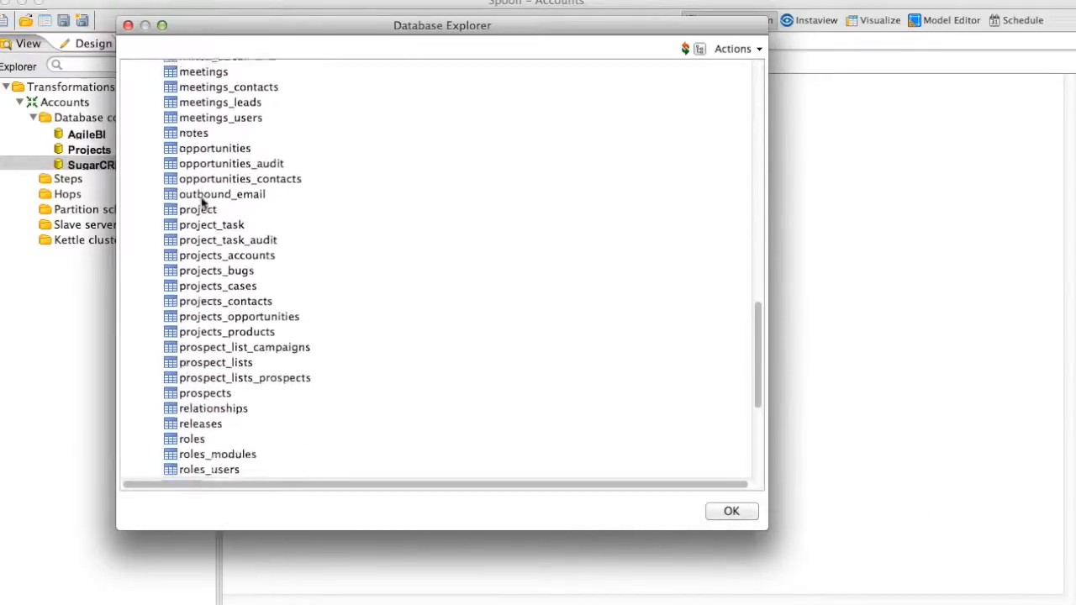
pyautogui.scroll(20, 202, 200)
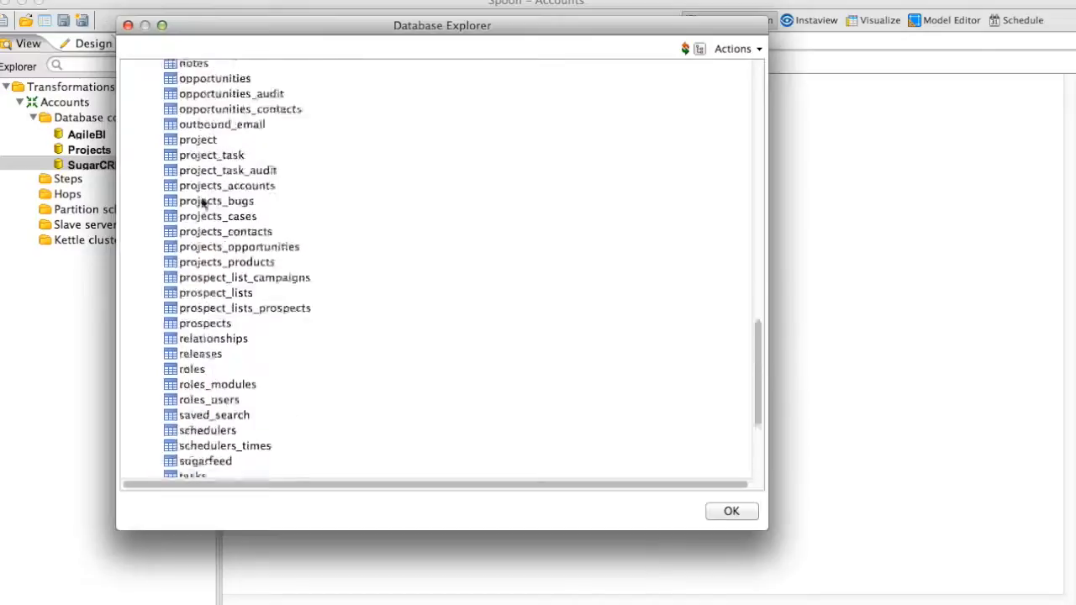
# Step: Show the layout of the accounts table in SugarCRM DB, and close the layout and the database explorer
pyautogui.click(206, 118)
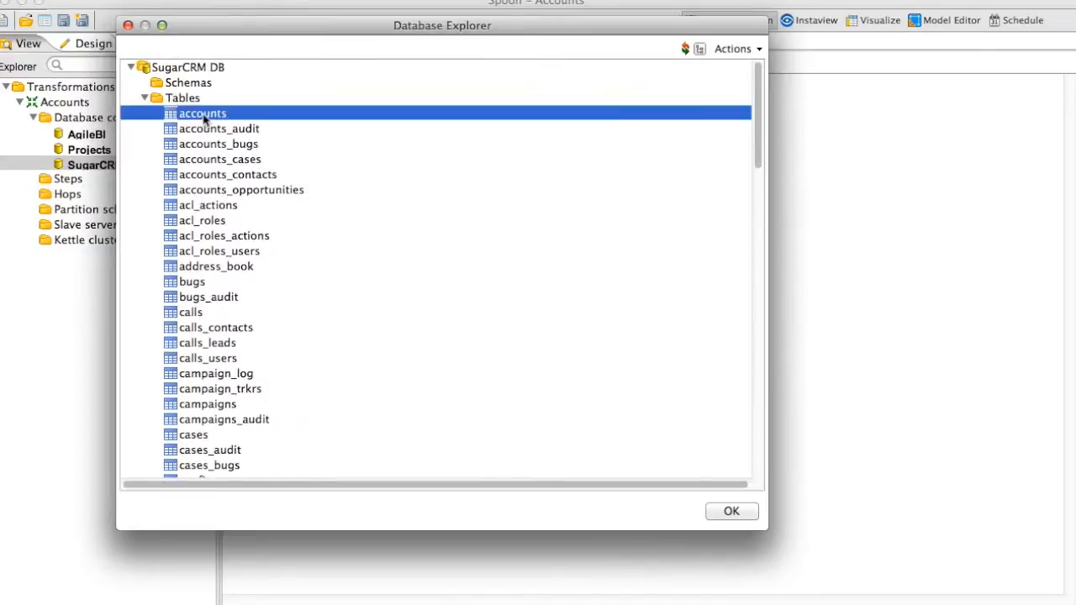
pyautogui.rightClick(192, 121)
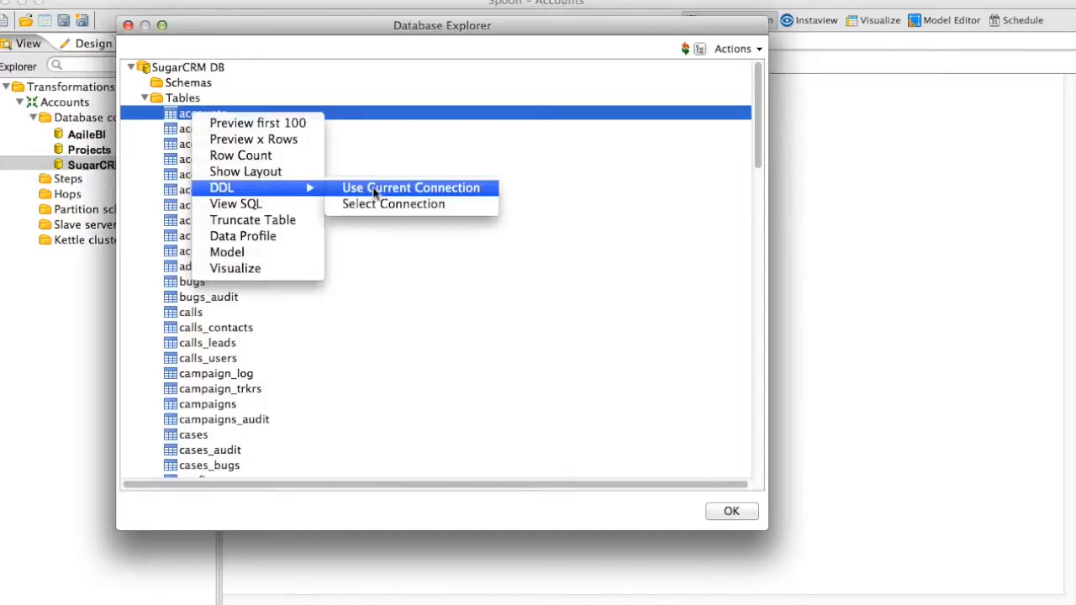
pyautogui.click(252, 172)
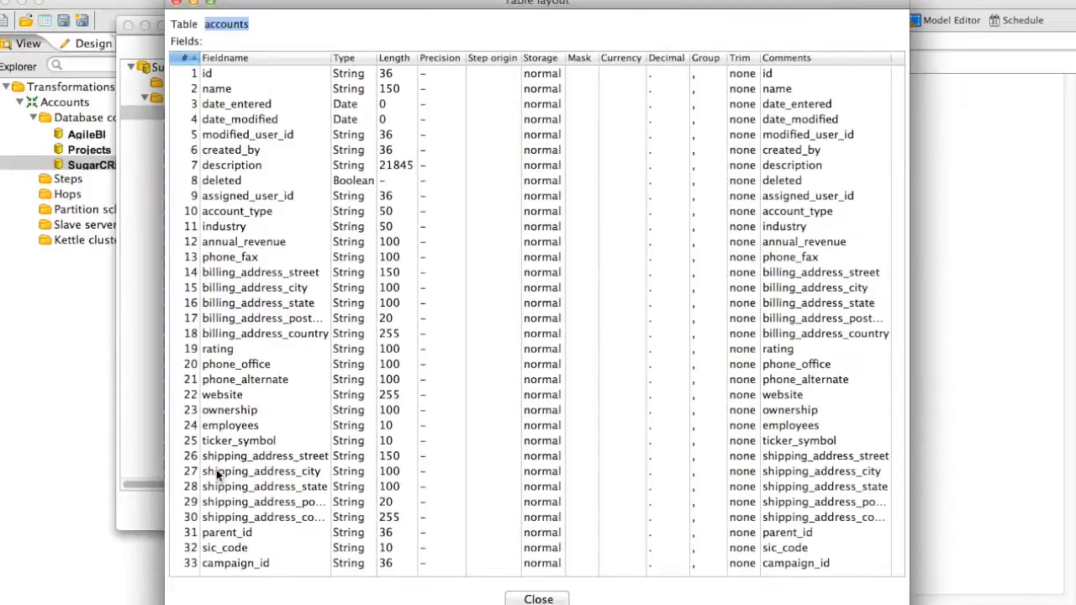
pyautogui.click(179, 5)
pyautogui.click(725, 513)
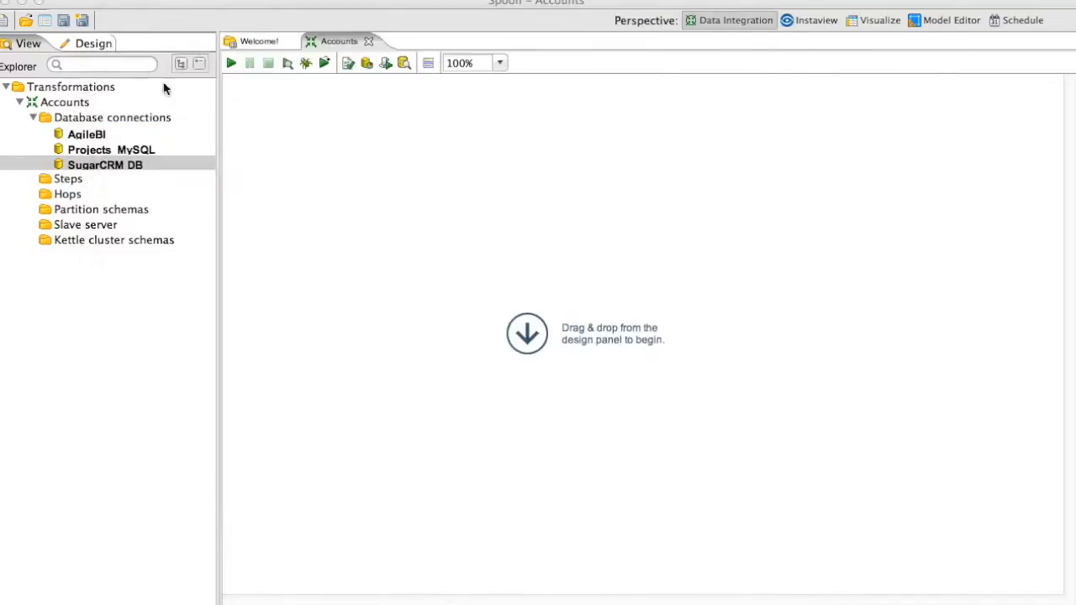
# Step: Add a Table input step to the upper-left area of the empty Accounts transformation canvas
pyautogui.click(88, 44)
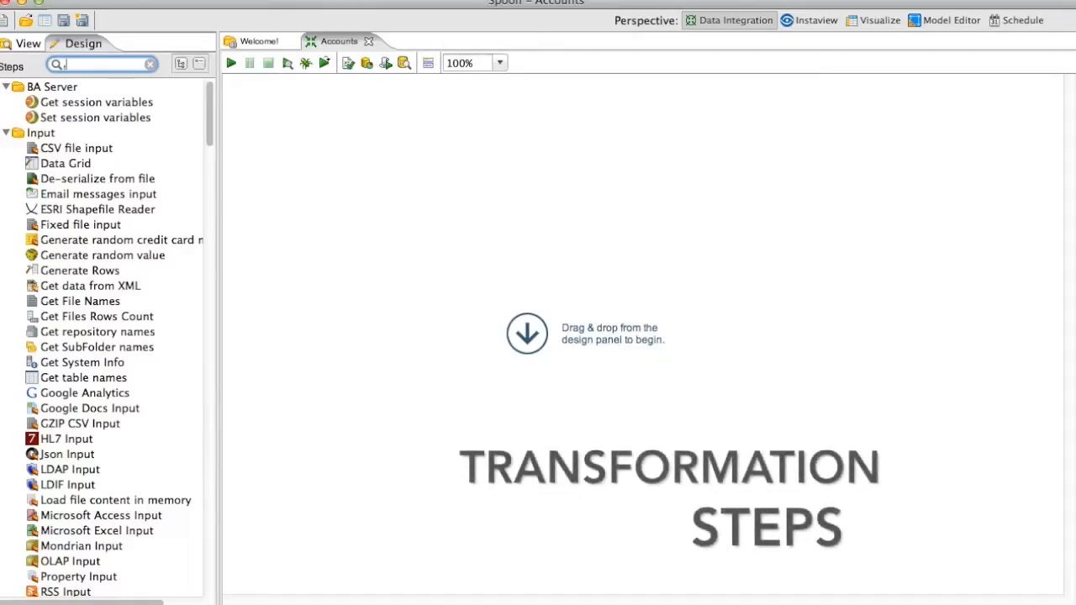
pyautogui.click(150, 64)
pyautogui.click(6, 102)
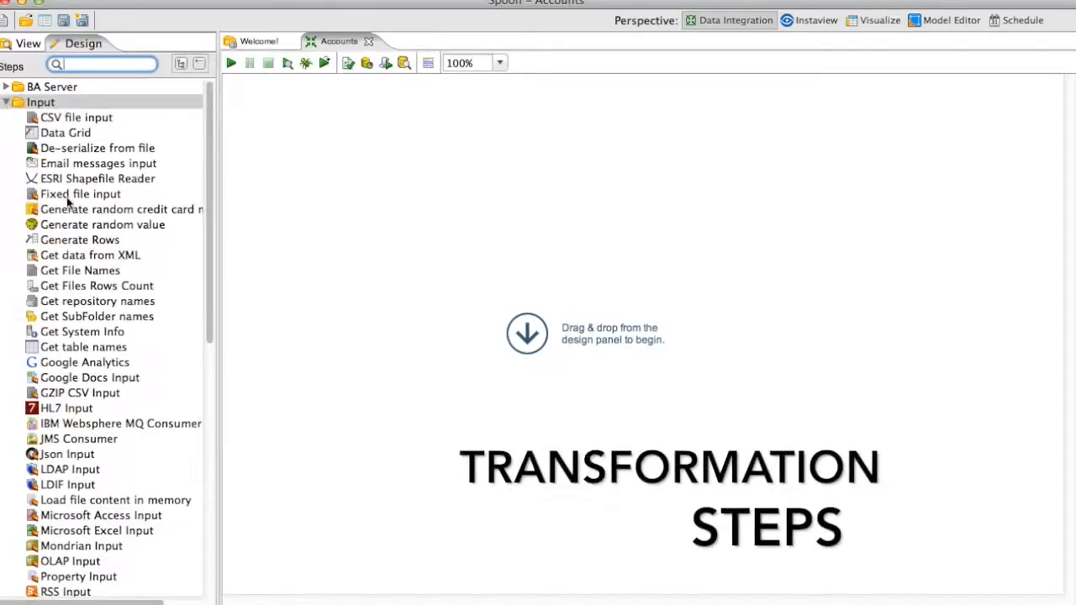
pyautogui.scroll(-5, 72, 210)
pyautogui.scroll(-2, 71, 210)
pyautogui.moveTo(52, 509); pyautogui.dragTo(296, 163)
# Step: Set the Table input step's connection to SugarCRM DB and name the step Sugar Accounts
pyautogui.doubleClick(308, 171)
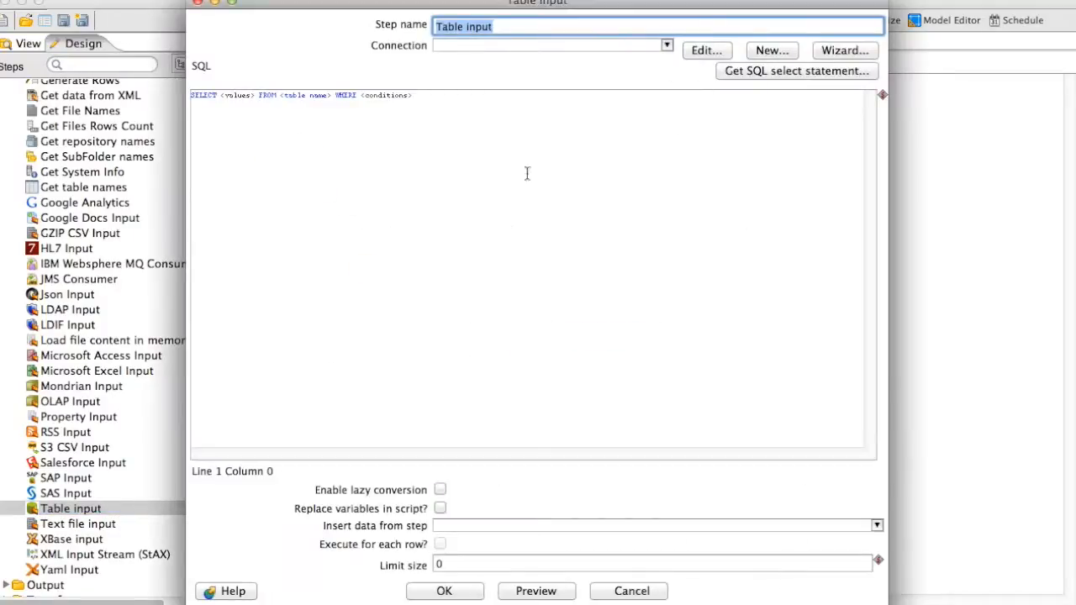
pyautogui.click(667, 46)
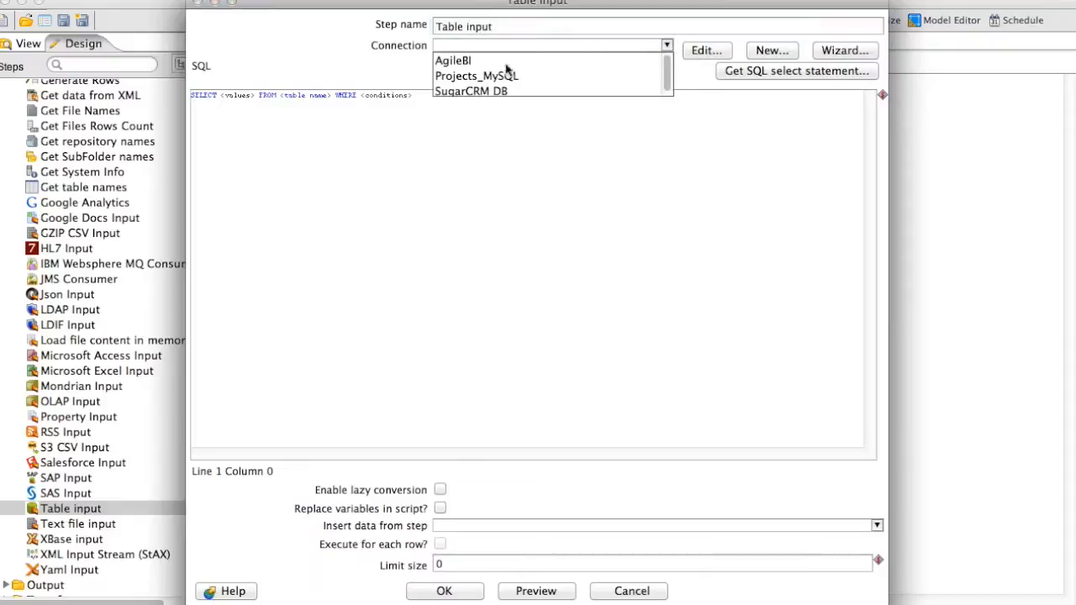
pyautogui.click(492, 91)
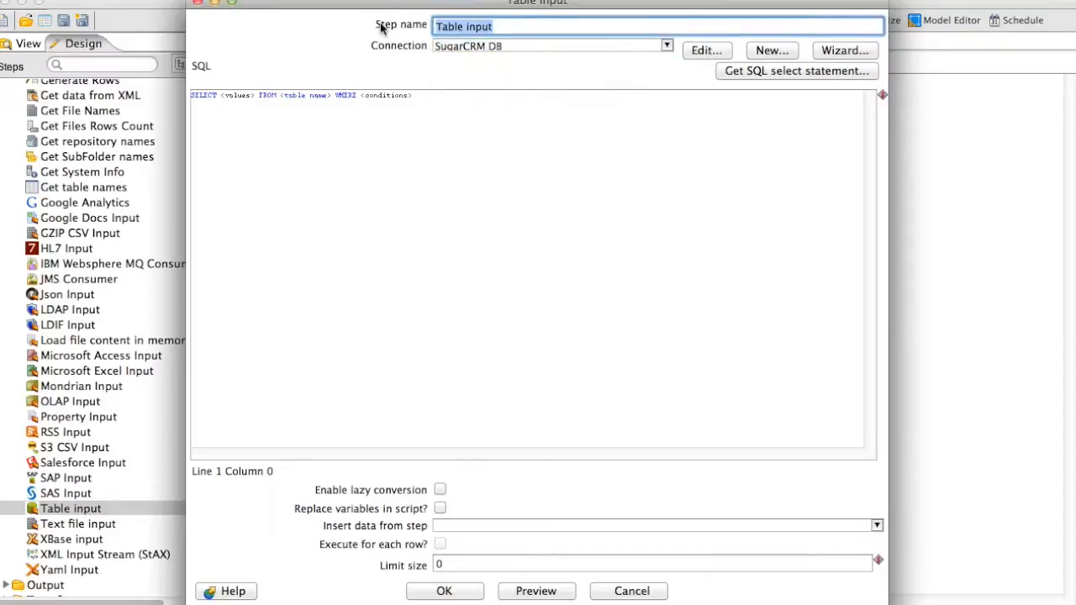
pyautogui.write('Sugar Accounts')
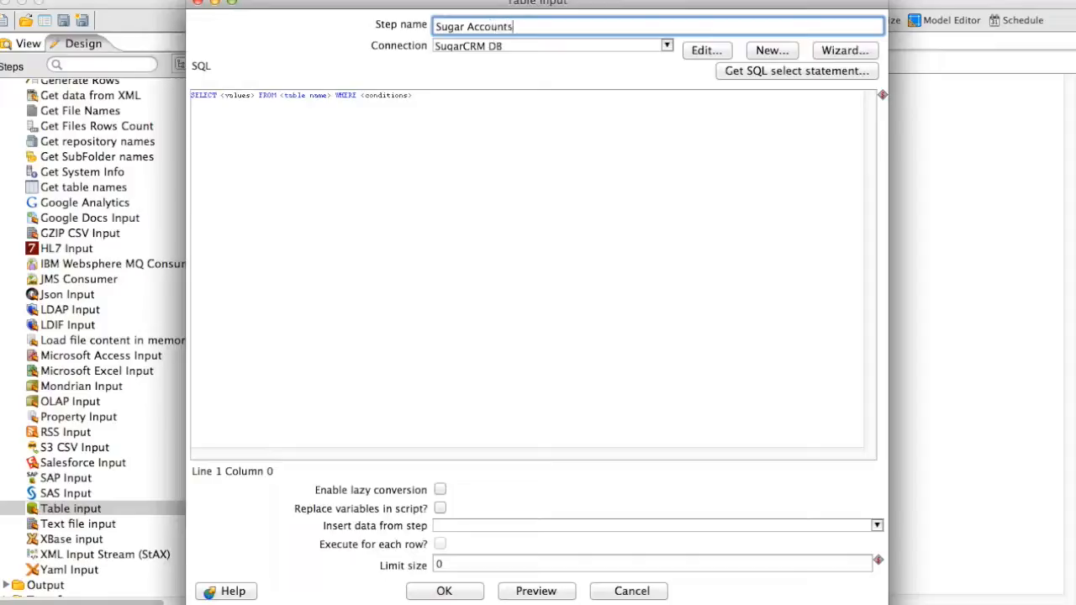
# Step: Generate the SQL select statement from the SugarCRM DB accounts table, with all field names included
pyautogui.click(756, 71)
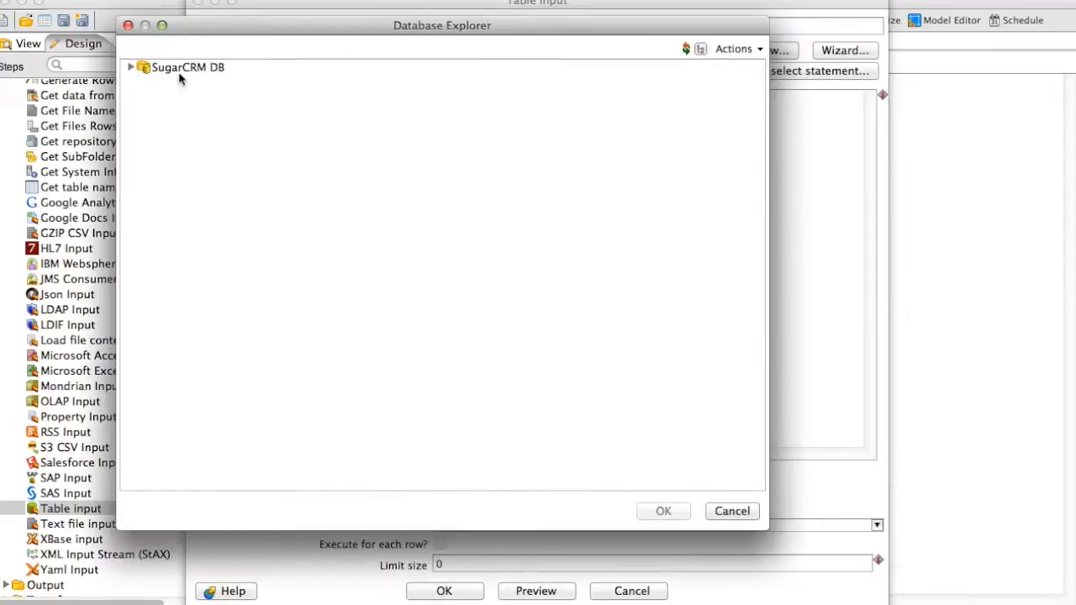
pyautogui.click(131, 68)
pyautogui.click(145, 98)
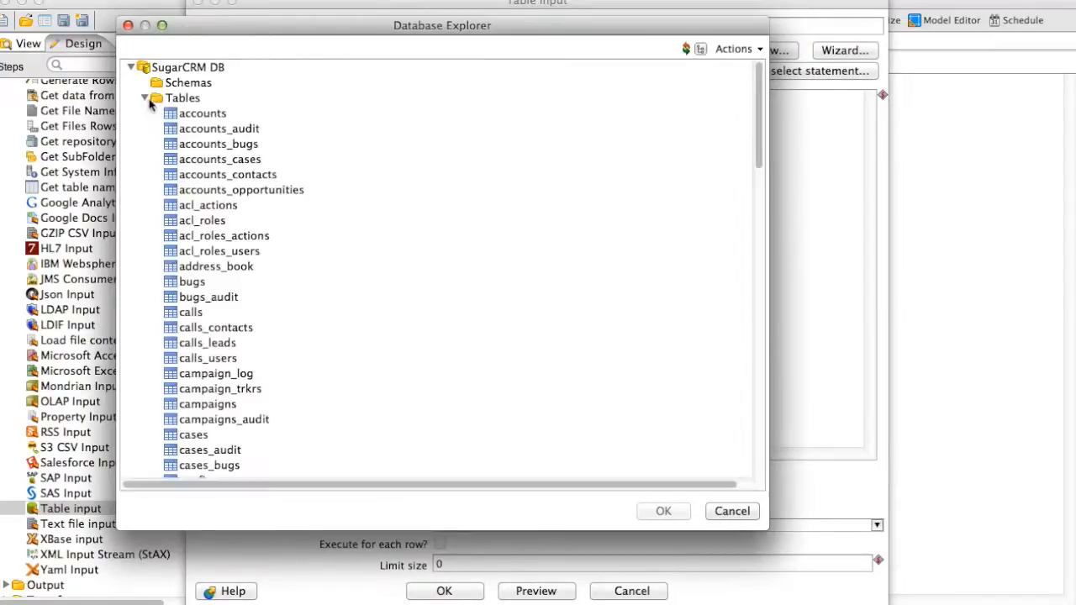
pyautogui.click(204, 112)
pyautogui.click(661, 511)
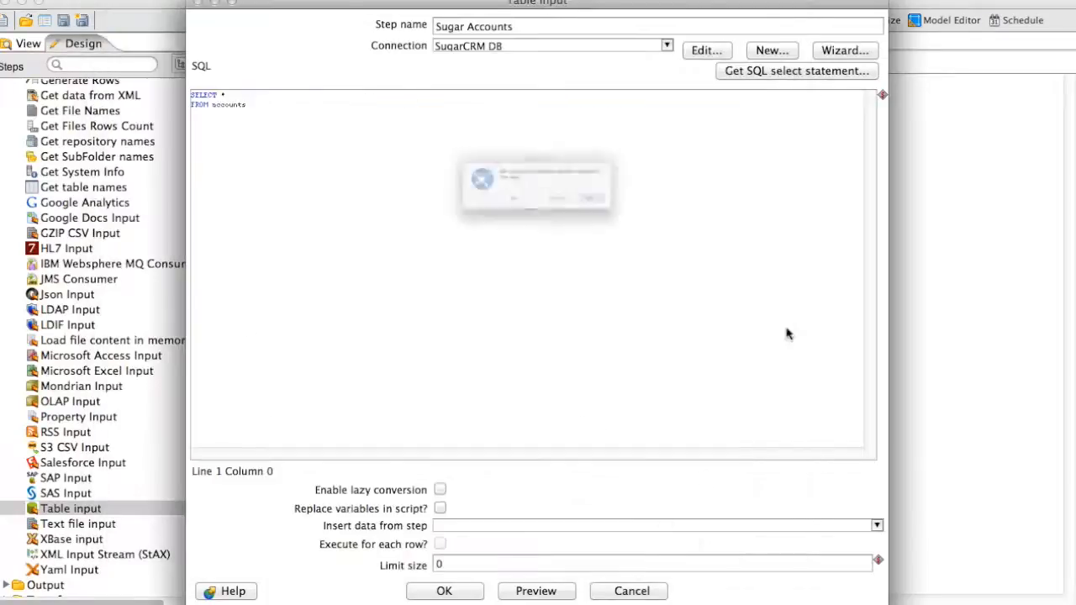
pyautogui.click(666, 223)
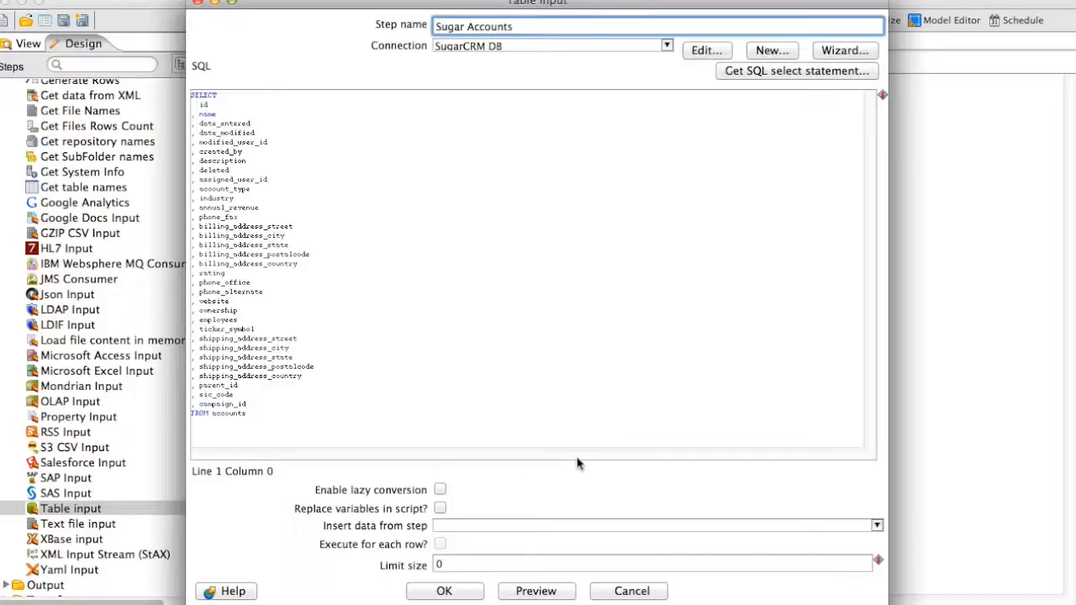
# Step: Preview the Sugar Accounts query with a limit of 1000 rows and look through the returned records
pyautogui.click(535, 592)
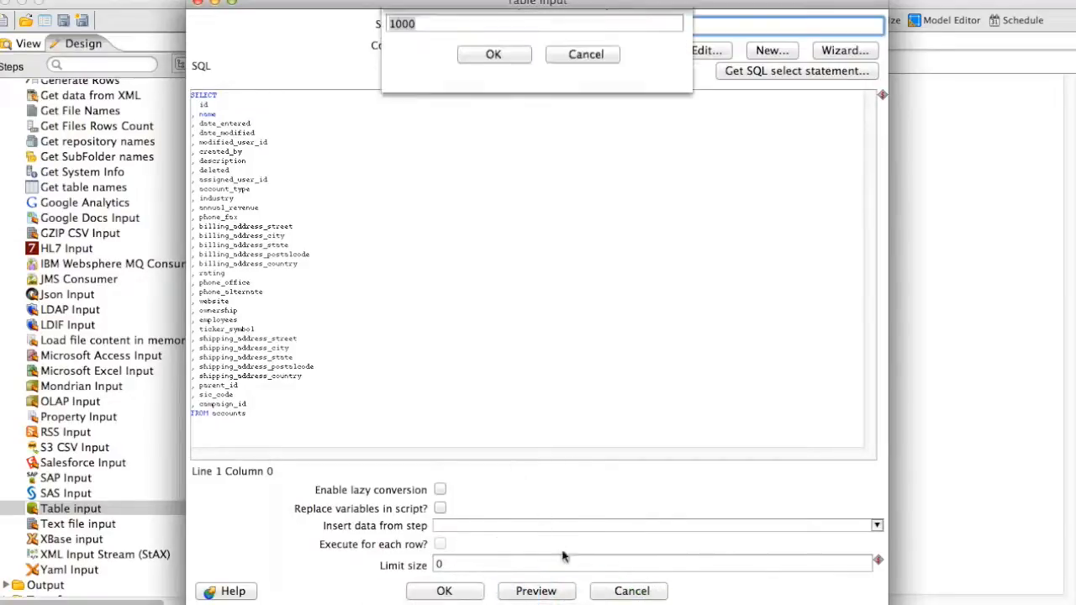
pyautogui.click(476, 77)
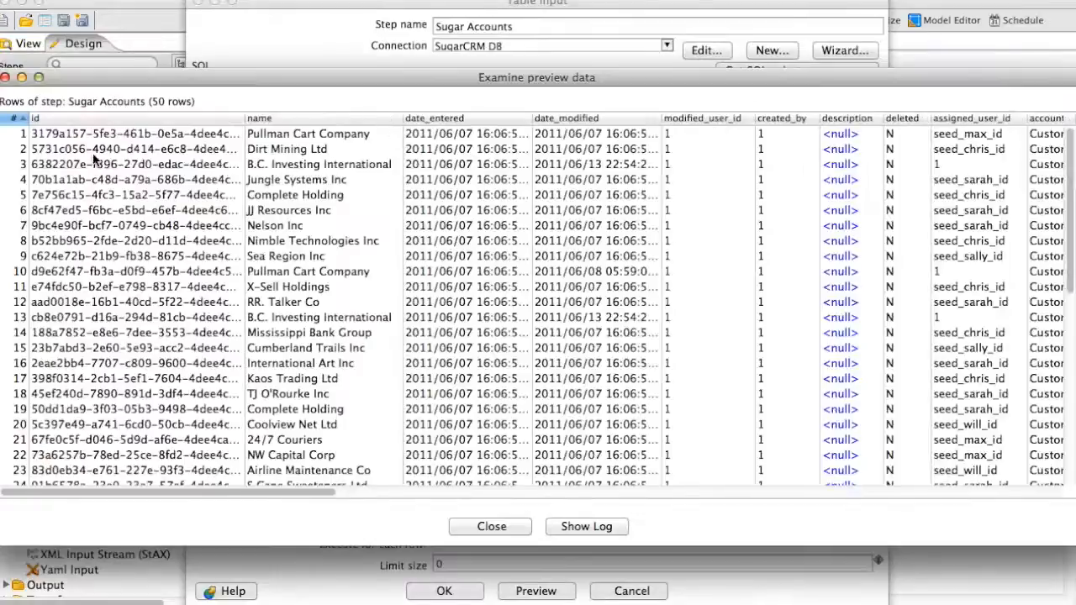
pyautogui.scroll(-10, 303, 272)
pyautogui.scroll(10, 303, 277)
pyautogui.click(507, 530)
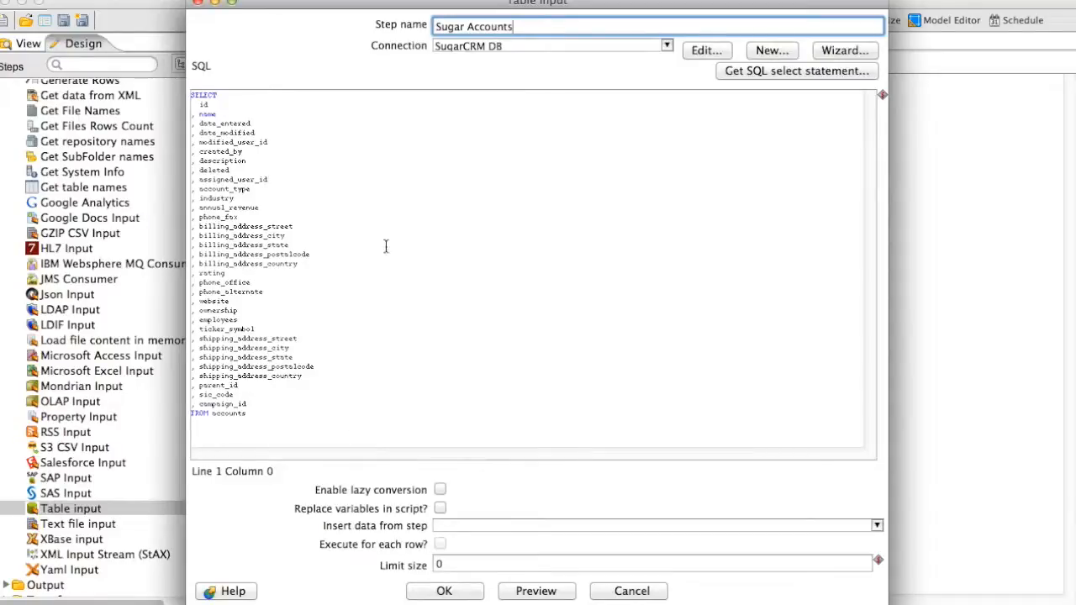
# Step: Preview the Sugar Accounts data again to examine its columns, and accept the Table input settings
pyautogui.click(535, 592)
pyautogui.click(493, 71)
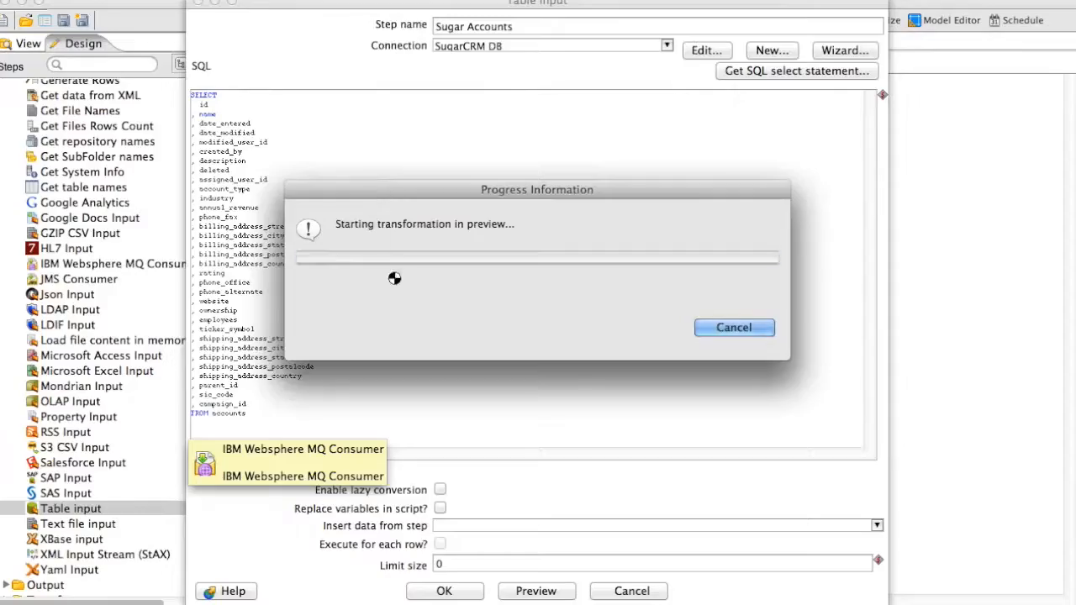
pyautogui.moveTo(362, 493); pyautogui.dragTo(261, 458)
pyautogui.click(491, 526)
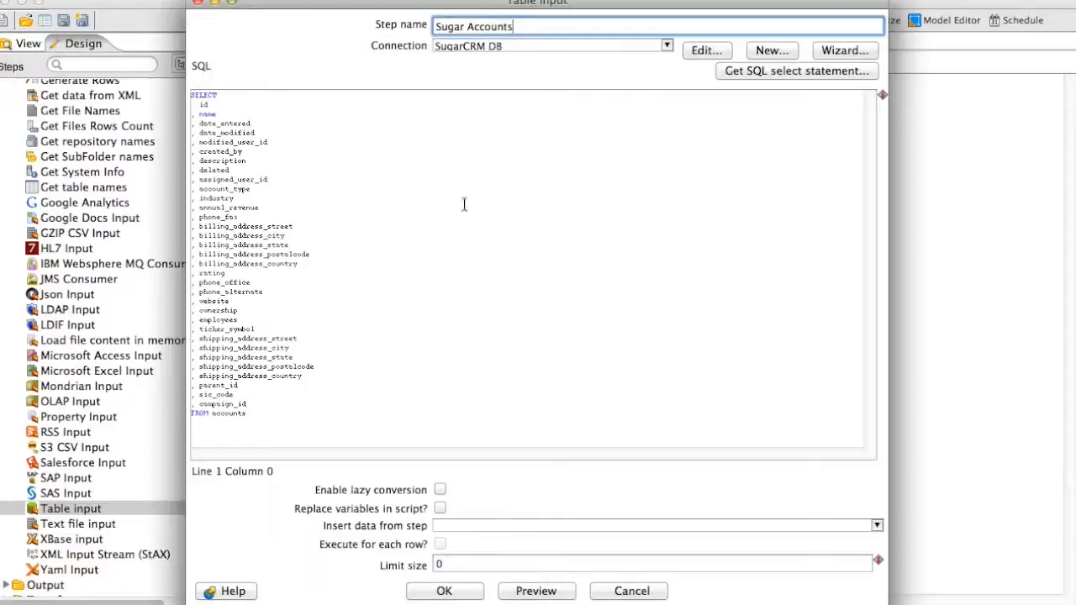
pyautogui.click(460, 591)
# Step: Find the MongoDB Output step, place it beside Sugar Accounts and create a hop from Sugar Accounts to it
pyautogui.click(57, 64)
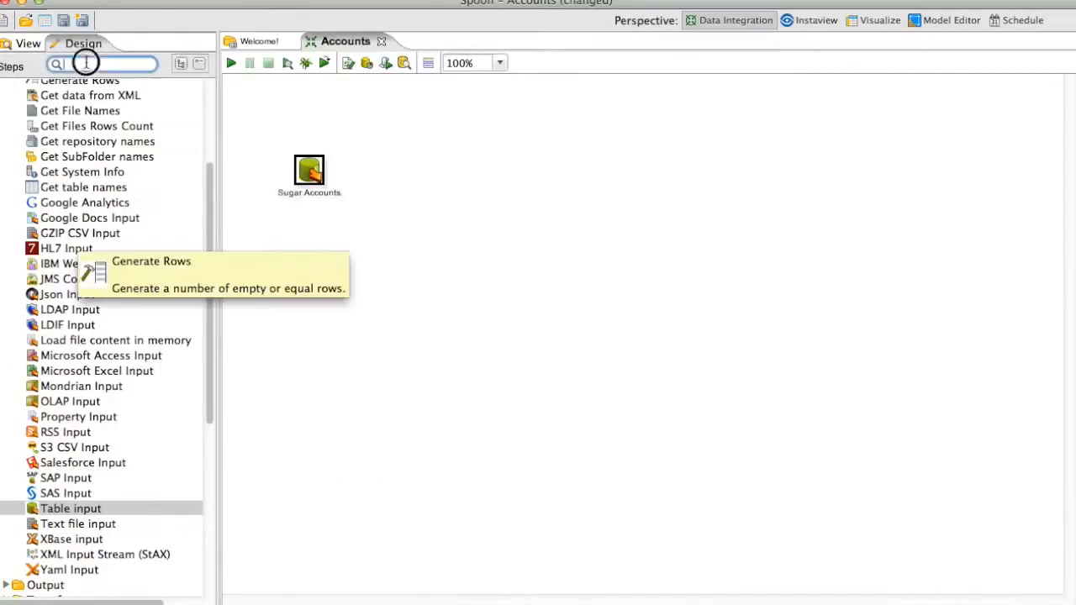
pyautogui.write('mongo')
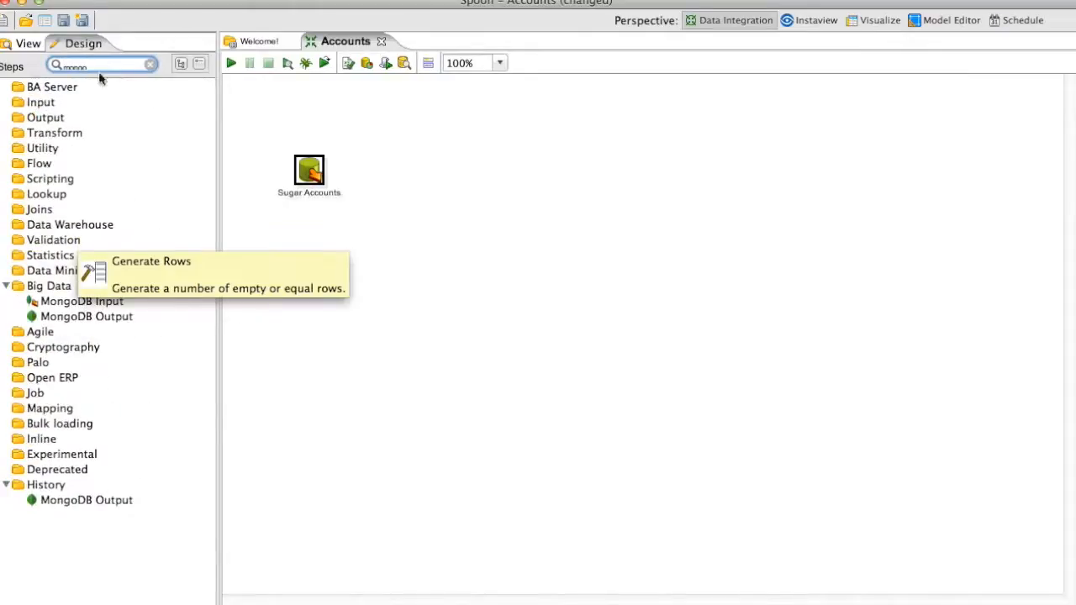
pyautogui.moveTo(53, 317); pyautogui.dragTo(455, 169)
pyautogui.moveTo(317, 179); pyautogui.dragTo(493, 177)
# Step: Name the MongoDB step "MongoDB Output - Accounts Collection" and set its output to the accounts collection in the suggarData database
pyautogui.doubleClick(492, 175)
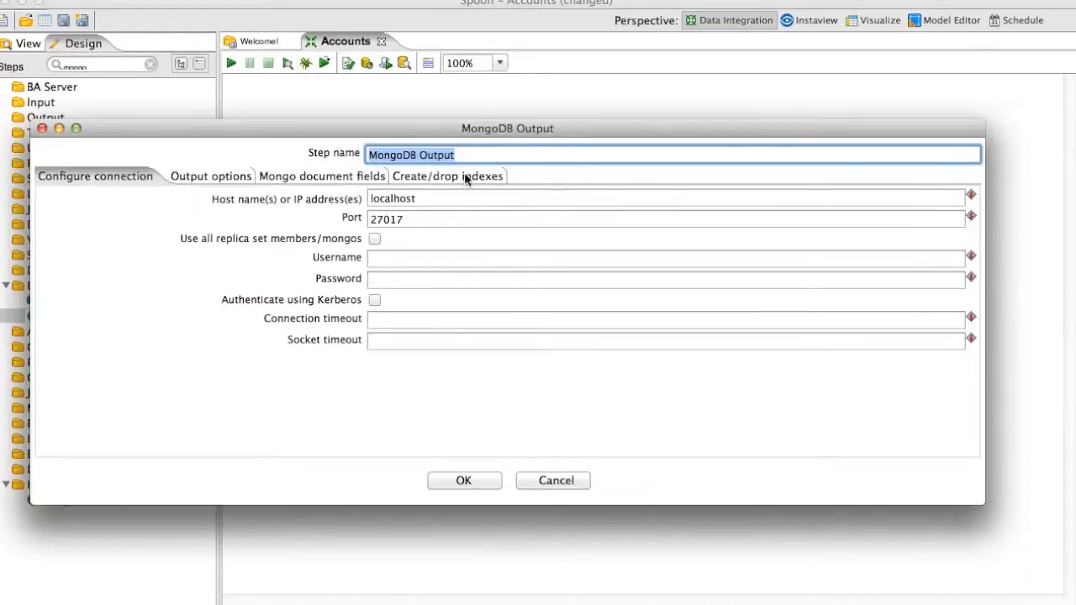
pyautogui.press('Right')
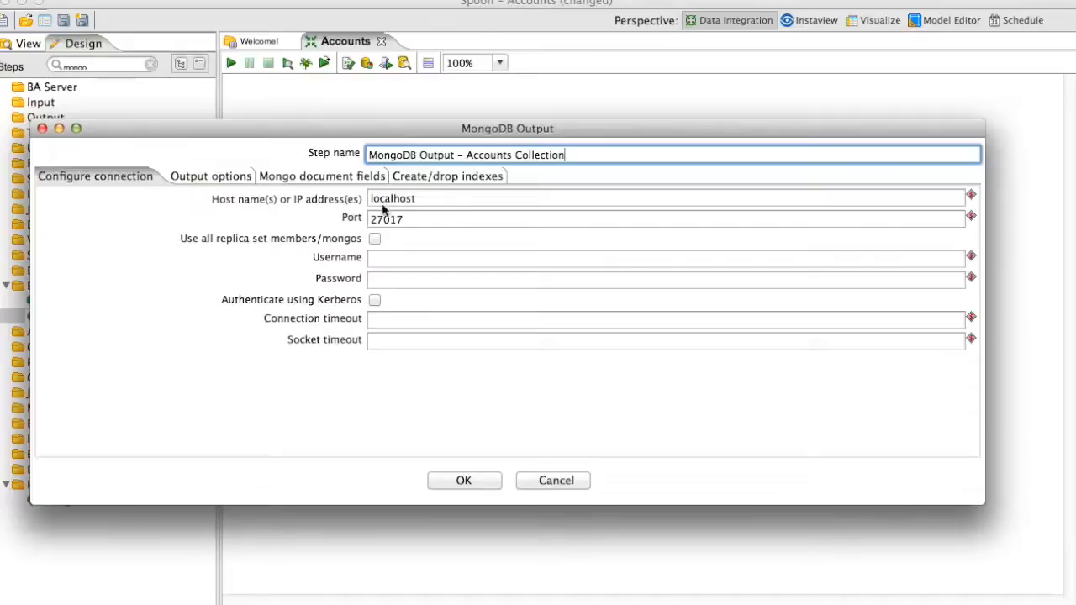
pyautogui.click(221, 176)
pyautogui.click(427, 204)
pyautogui.click(926, 202)
pyautogui.click(895, 200)
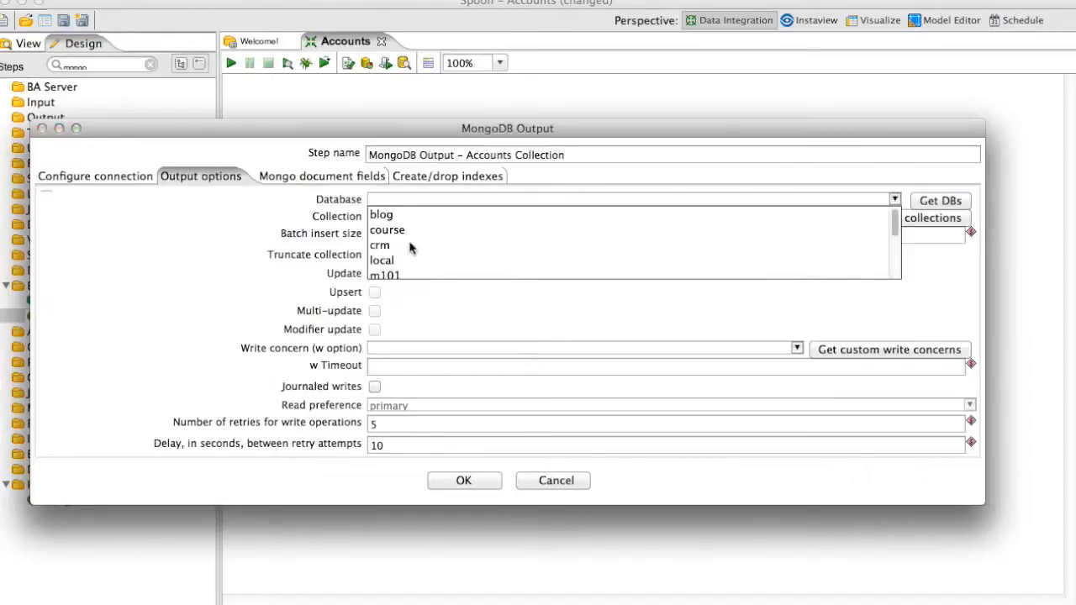
pyautogui.scroll(-5, 410, 248)
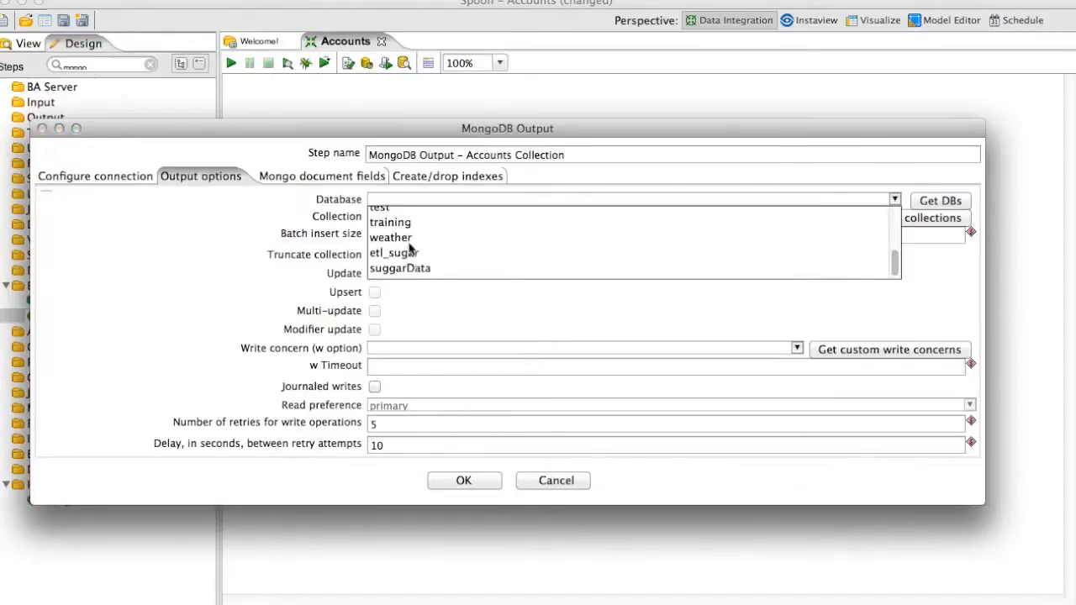
pyautogui.click(405, 273)
pyautogui.click(832, 217)
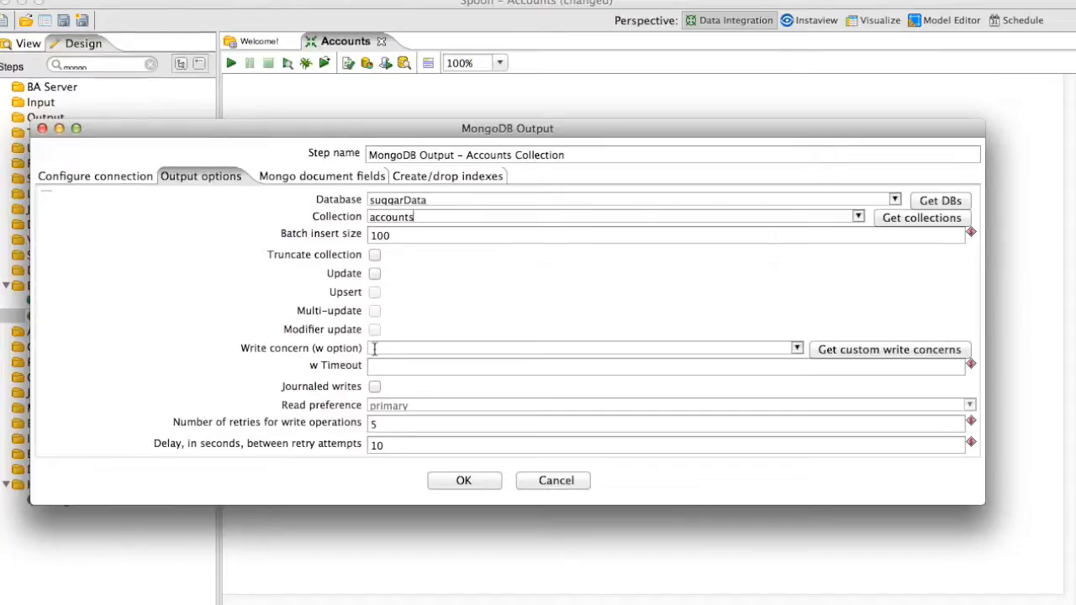
# Step: Load the incoming Sugar Accounts fields into the Mongo document fields list and review them
pyautogui.click(300, 178)
pyautogui.click(82, 432)
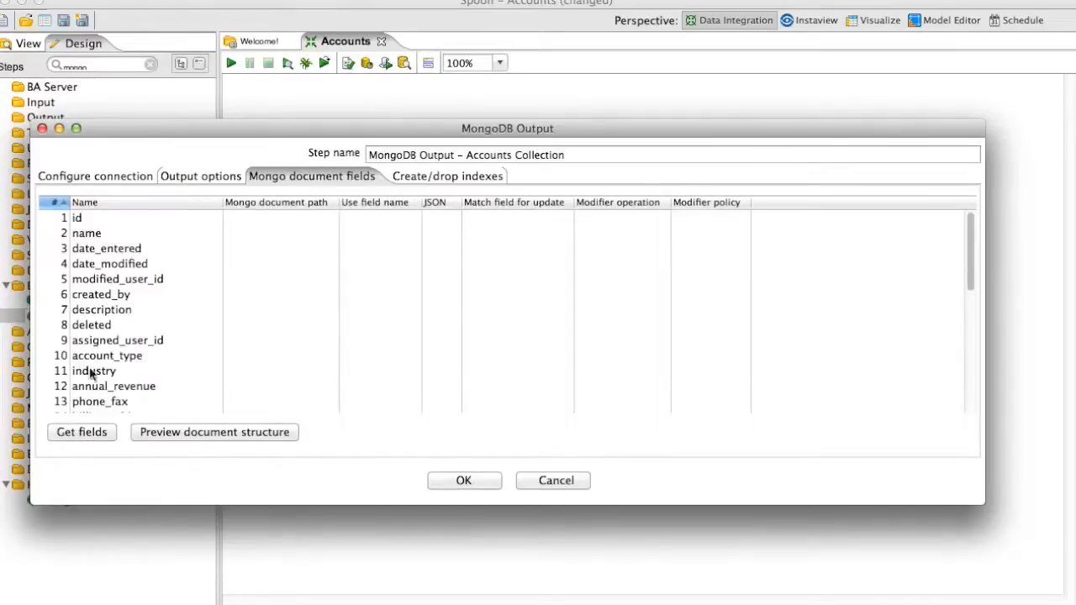
pyautogui.scroll(-10, 90, 397)
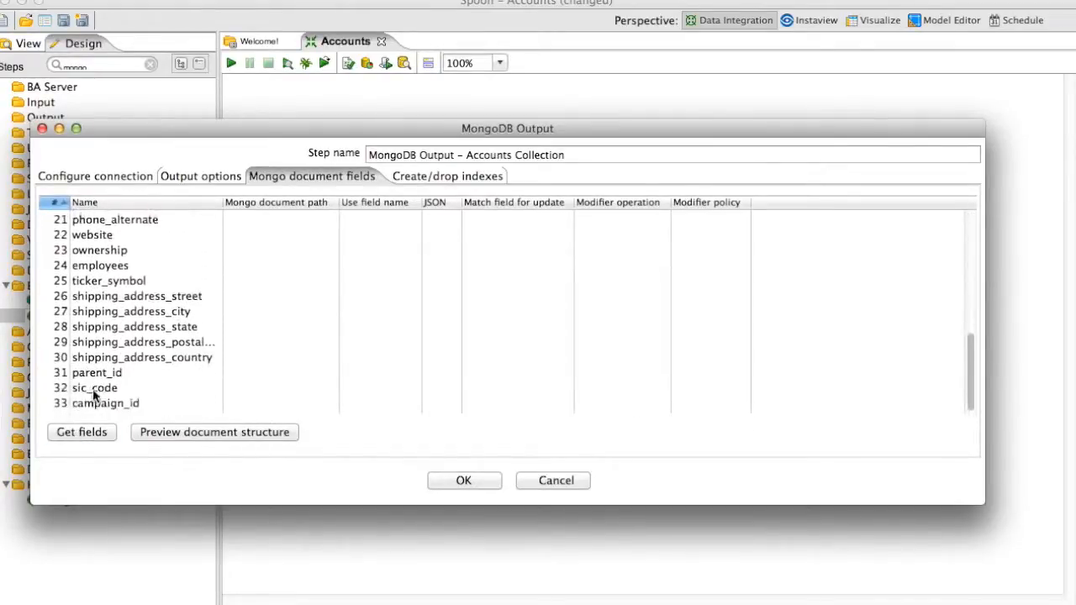
pyautogui.scroll(10, 99, 307)
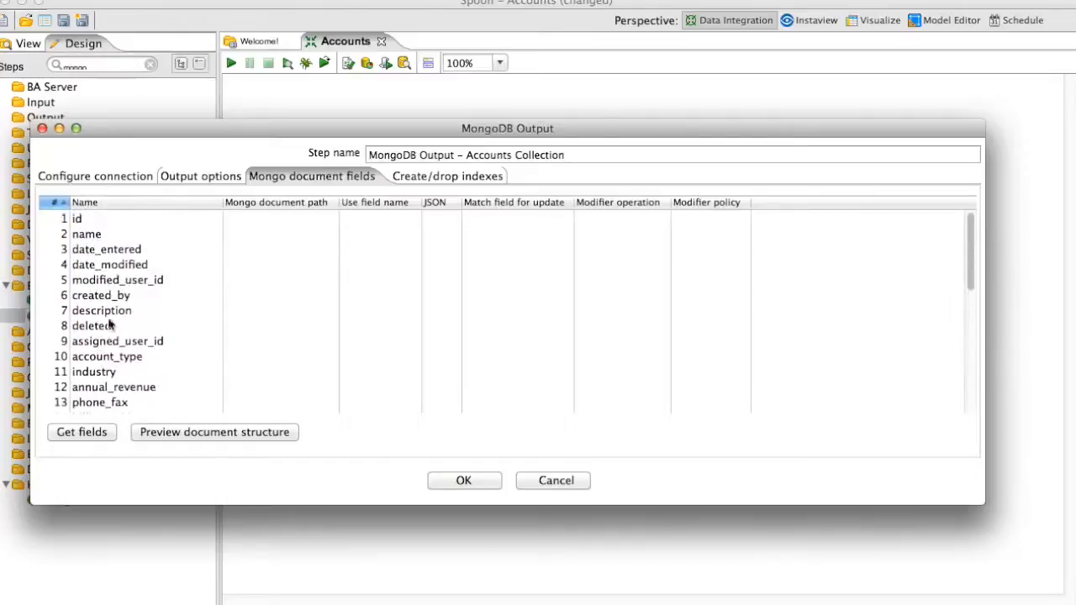
# Step: Map the id field to the Mongo document path _id and set its Use field name option to N
pyautogui.click(259, 217)
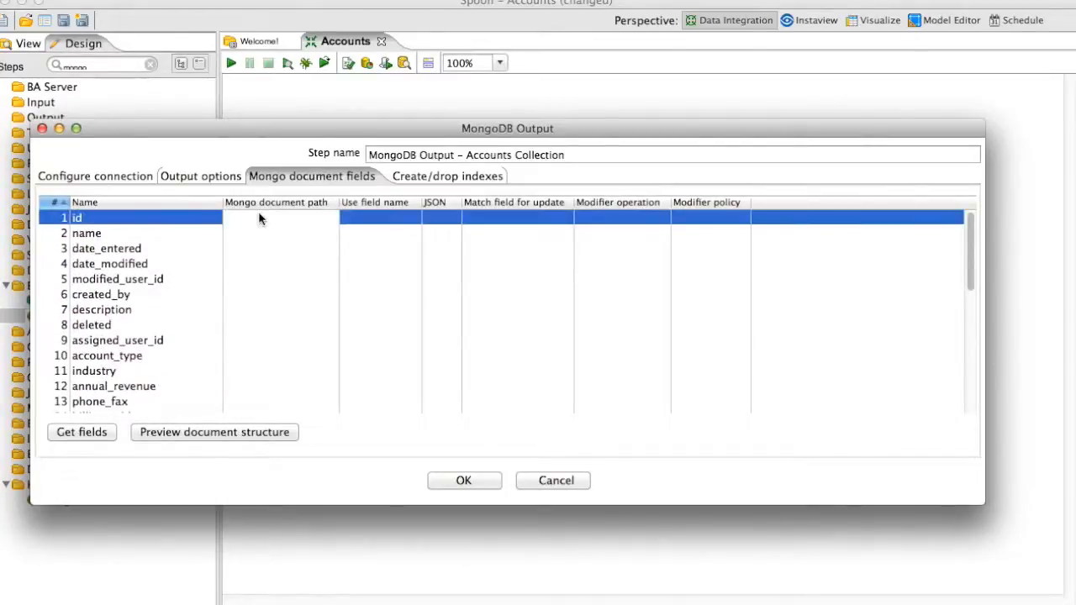
pyautogui.click(379, 219)
pyautogui.click(415, 217)
pyautogui.click(353, 247)
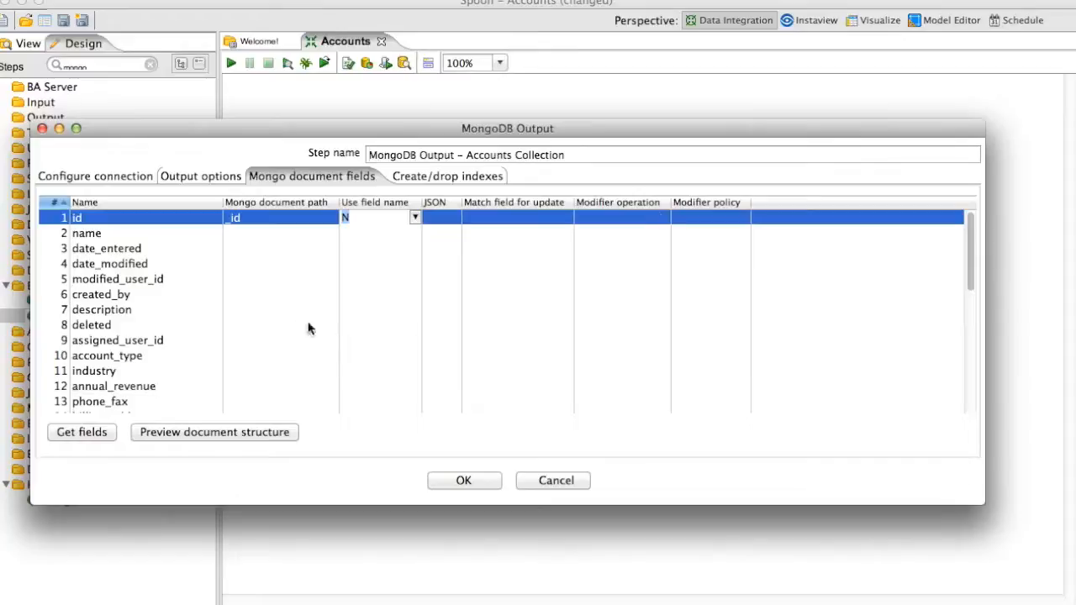
pyautogui.click(241, 251)
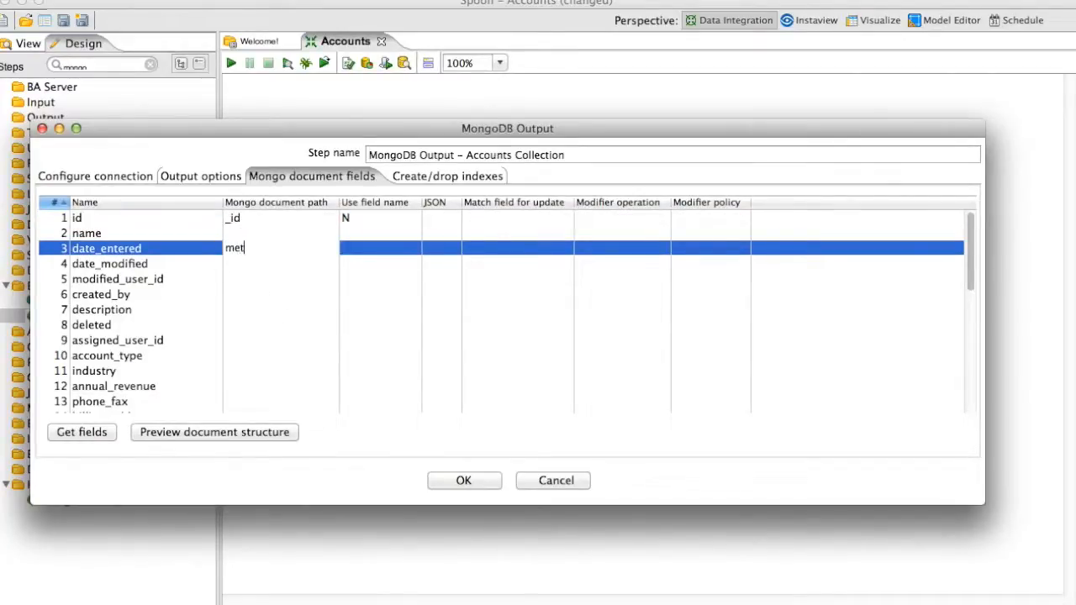
pyautogui.press('BackSpace')
pyautogui.press('BackSpace')
pyautogui.press('BackSpace')
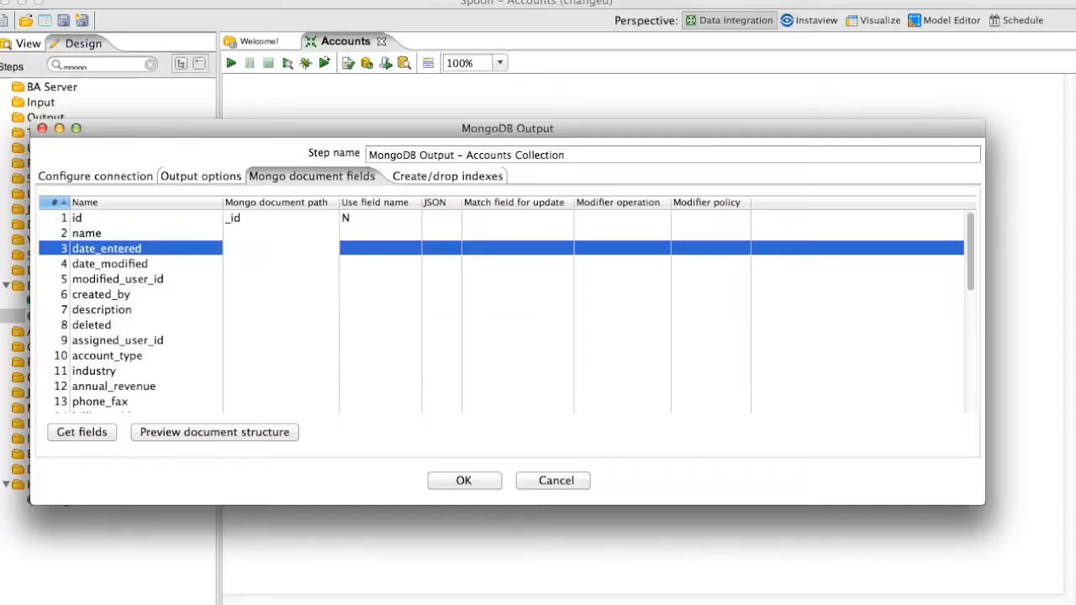
# Step: Preview the output Mongo document structure, examine how the id, billing and shipping address fields are laid out, and close the preview
pyautogui.click(225, 438)
pyautogui.moveTo(373, 203); pyautogui.dragTo(395, 151)
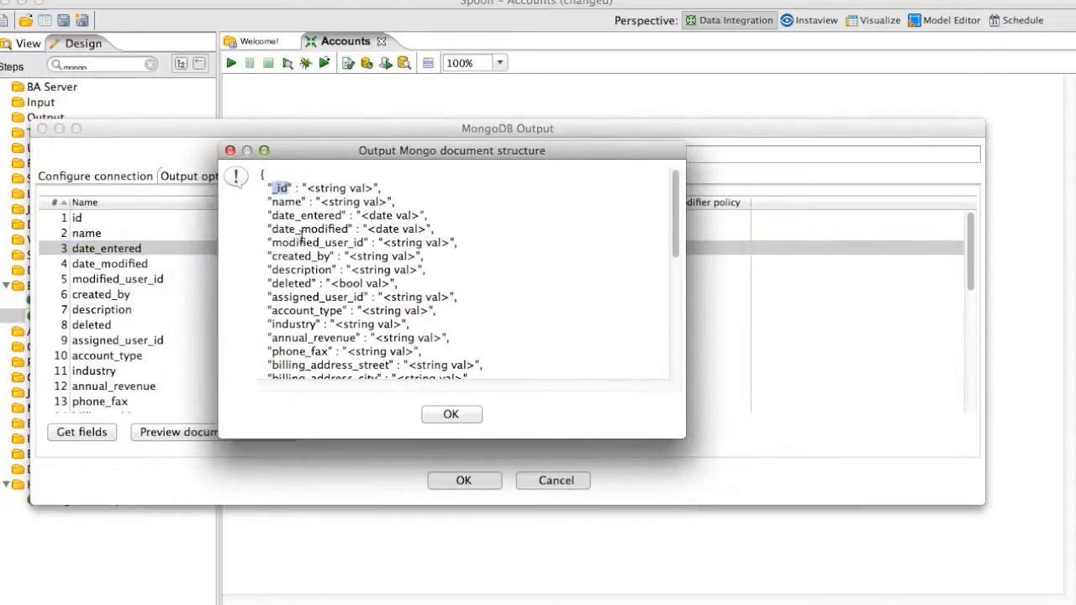
pyautogui.scroll(1, 307, 248)
pyautogui.scroll(-10, 308, 249)
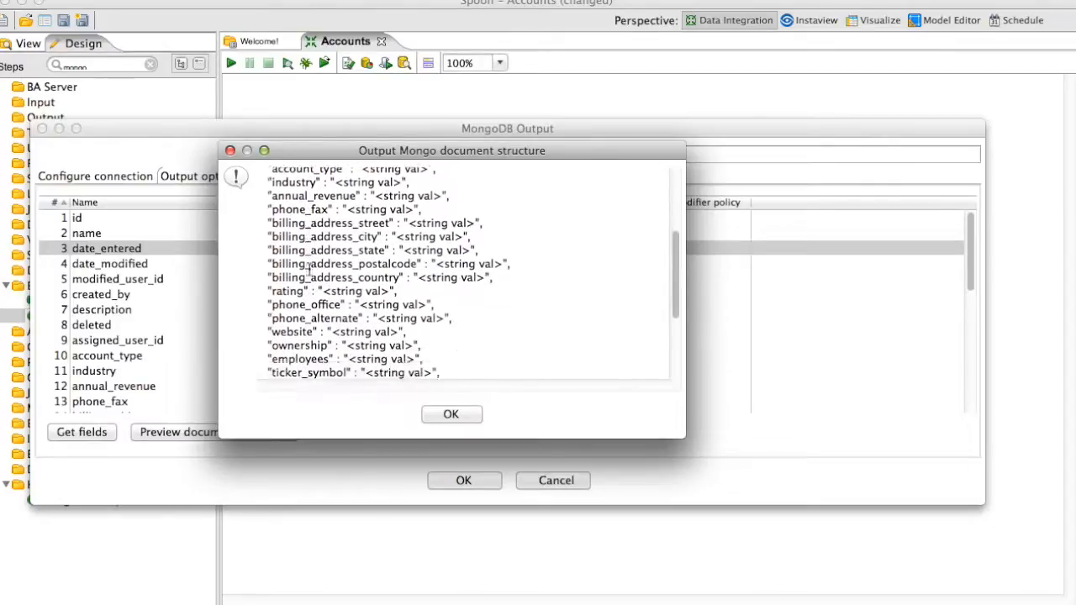
pyautogui.scroll(-5, 308, 276)
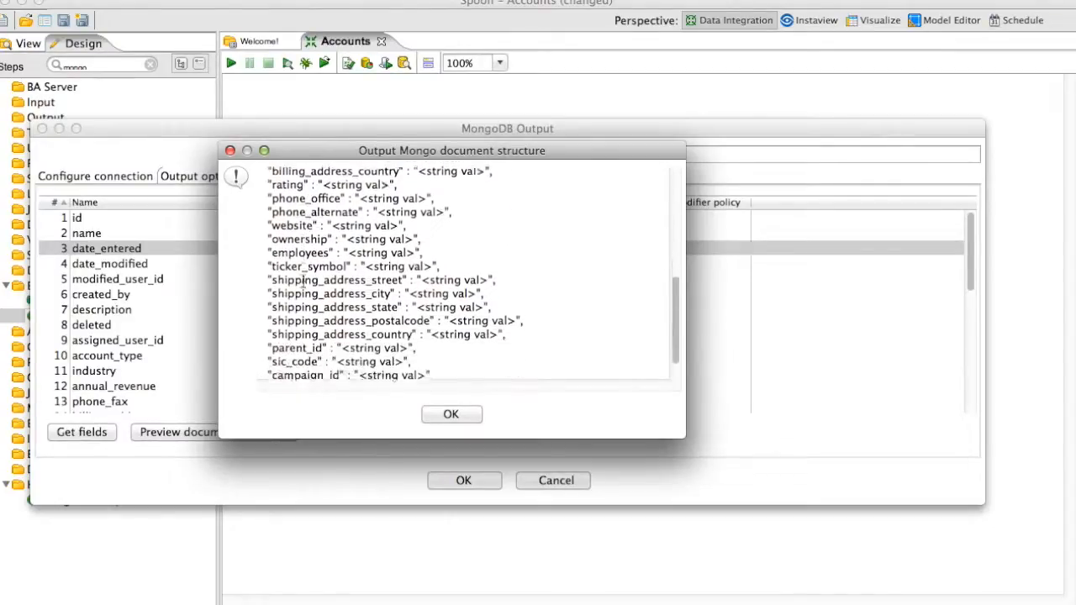
pyautogui.scroll(8, 366, 335)
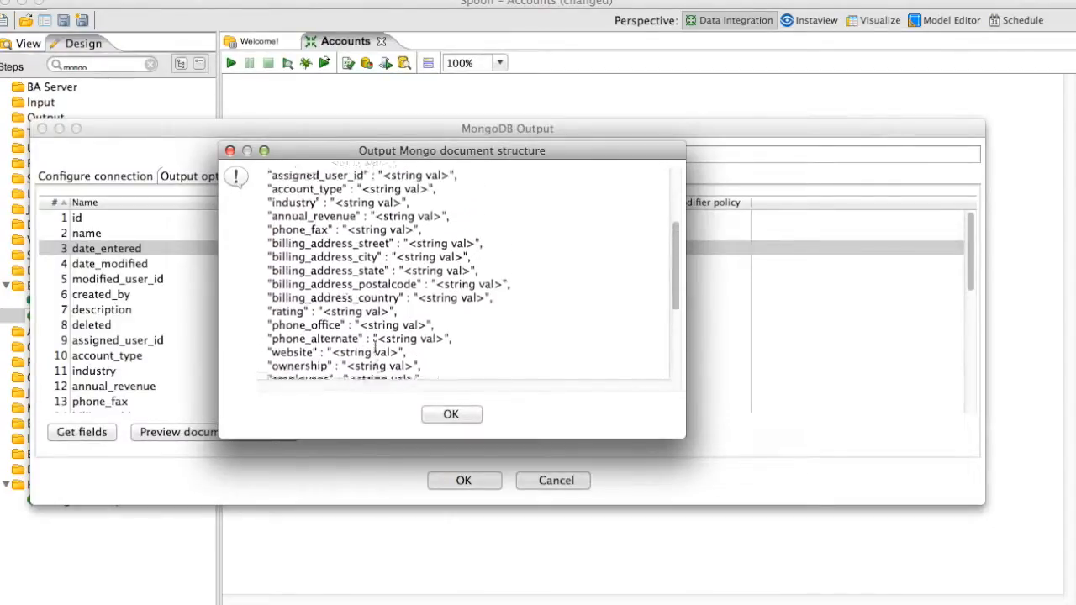
pyautogui.click(450, 414)
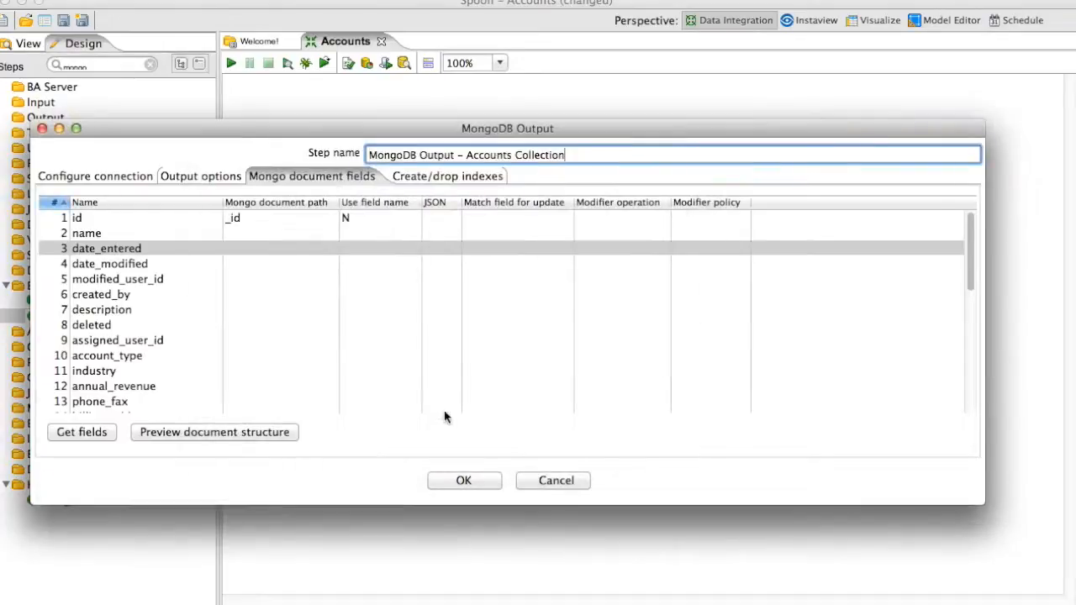
# Step: Set the Mongo document path to metadata for date_entered, date_modified, modified_user_id, created_by and assigned_user_id
pyautogui.click(248, 250)
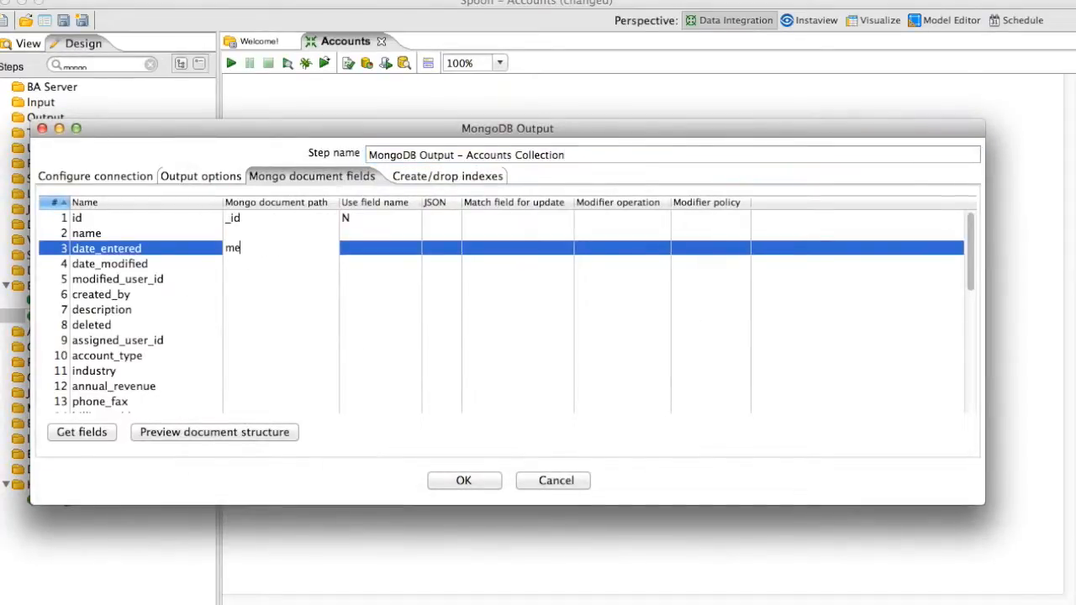
pyautogui.doubleClick(256, 248)
pyautogui.press('super+c')
pyautogui.click(248, 264)
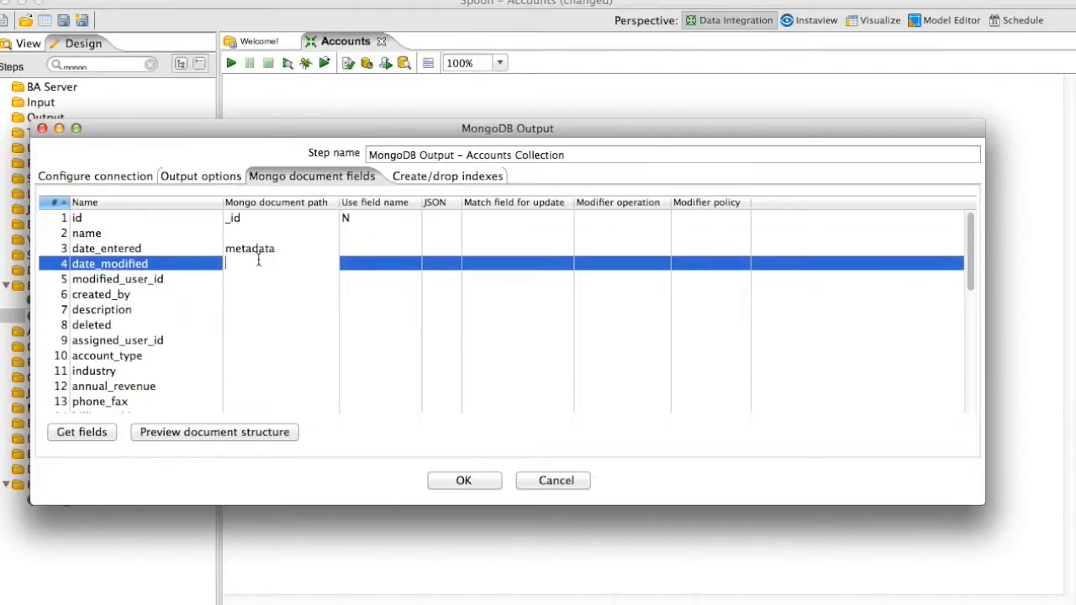
pyautogui.press('super+v')
pyautogui.click(244, 280)
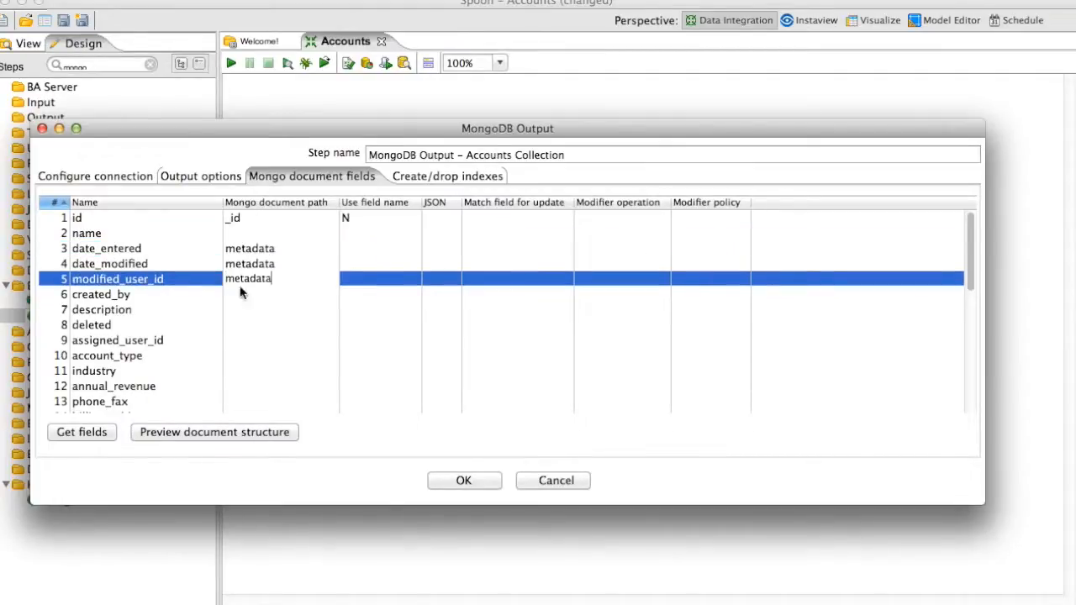
pyautogui.click(242, 295)
pyautogui.press('super+v')
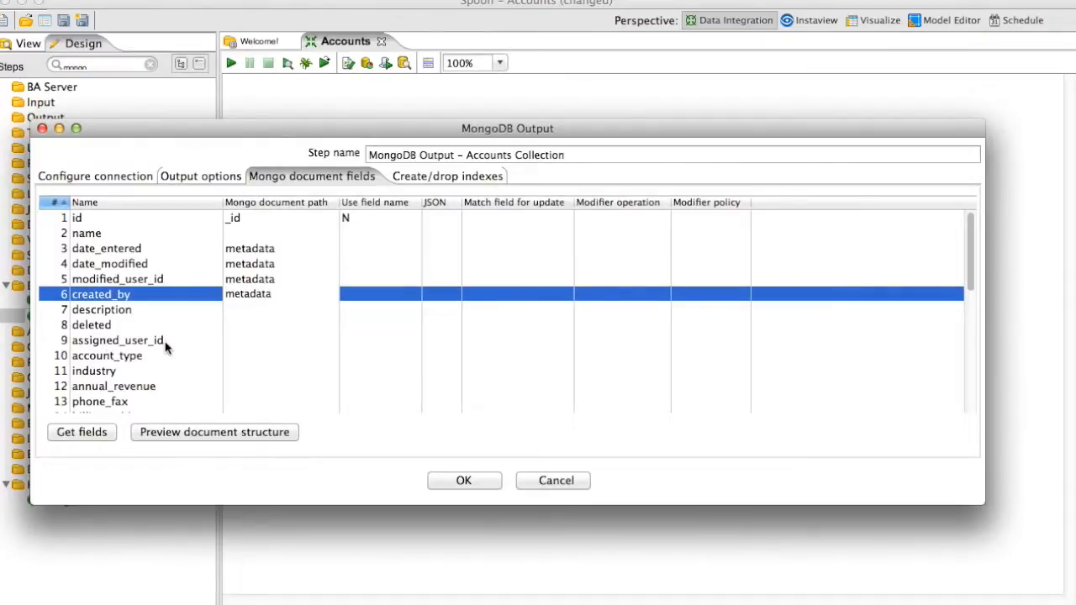
pyautogui.click(238, 340)
pyautogui.press('super+v')
# Step: Map billing_address_street to address.billing.street with Use field name set to N, and widen the Mongo document path column
pyautogui.scroll(-6, 248, 360)
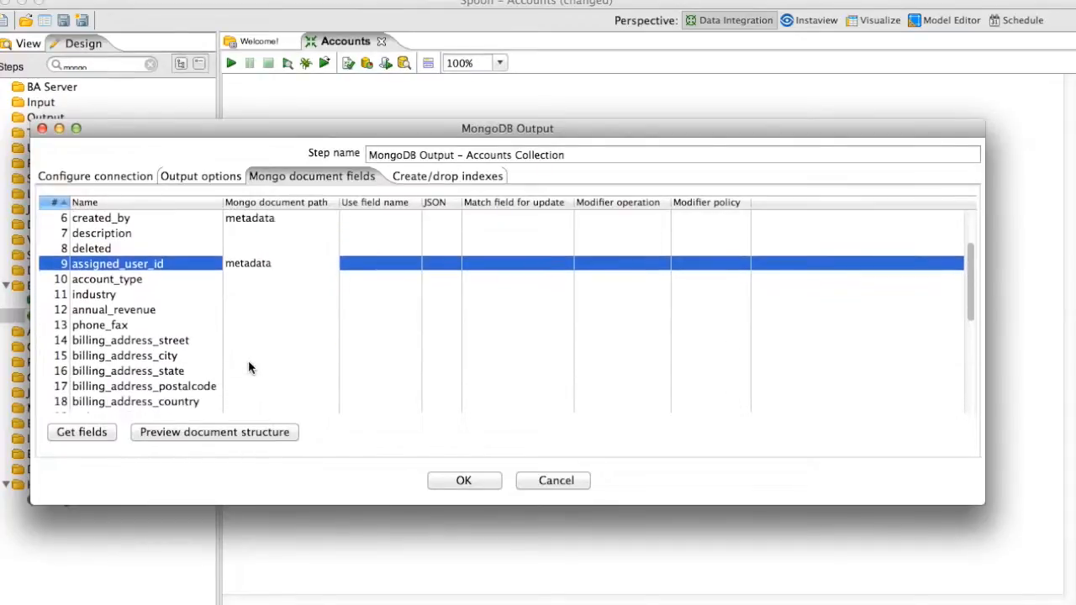
pyautogui.scroll(-4, 248, 366)
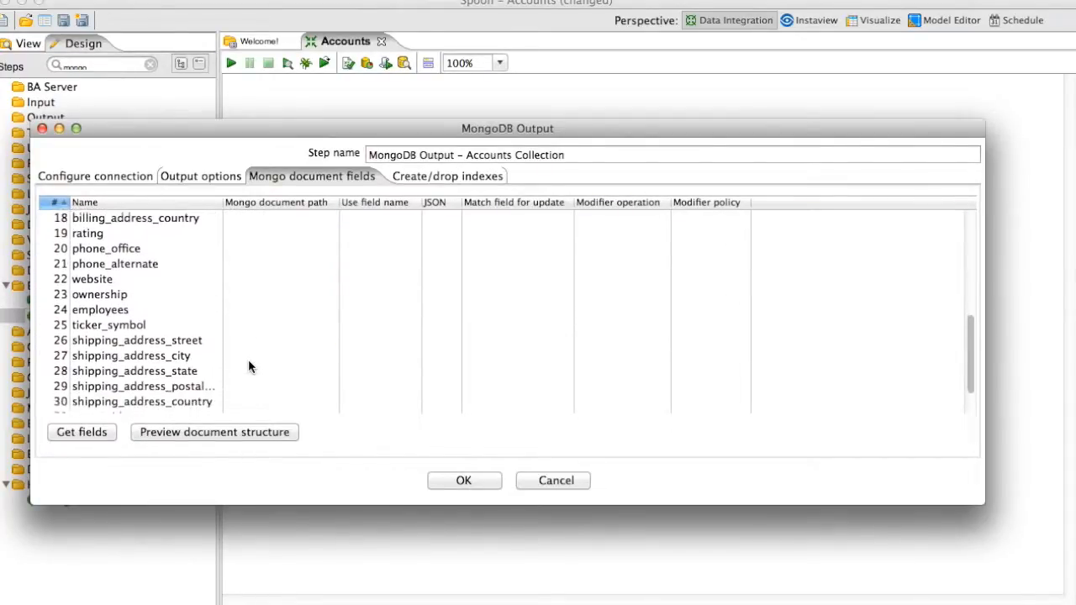
pyautogui.scroll(10, 232, 358)
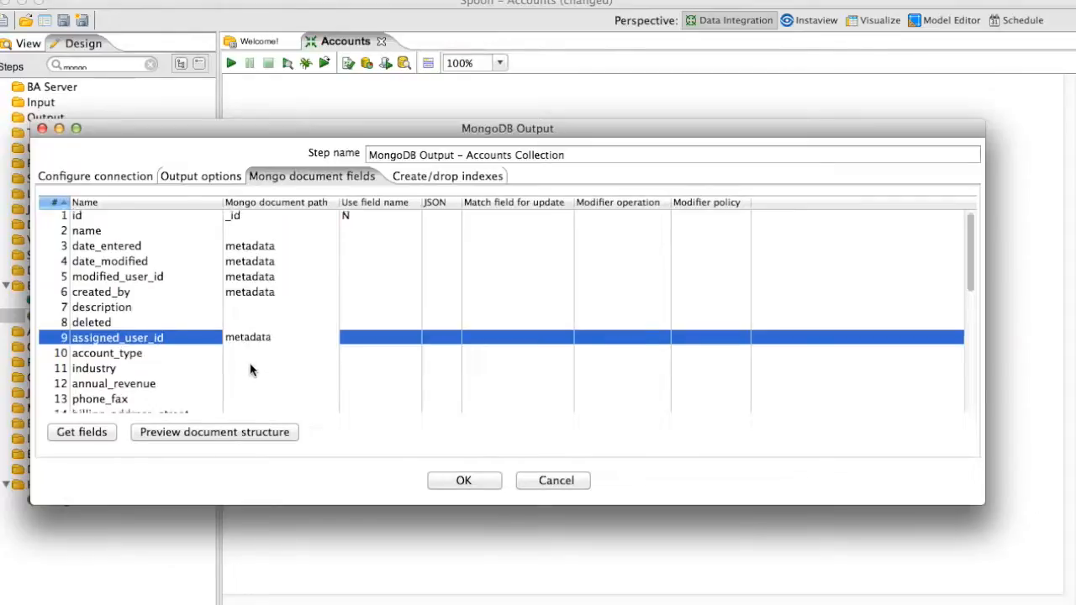
pyautogui.scroll(-3, 251, 364)
pyautogui.scroll(-1, 251, 362)
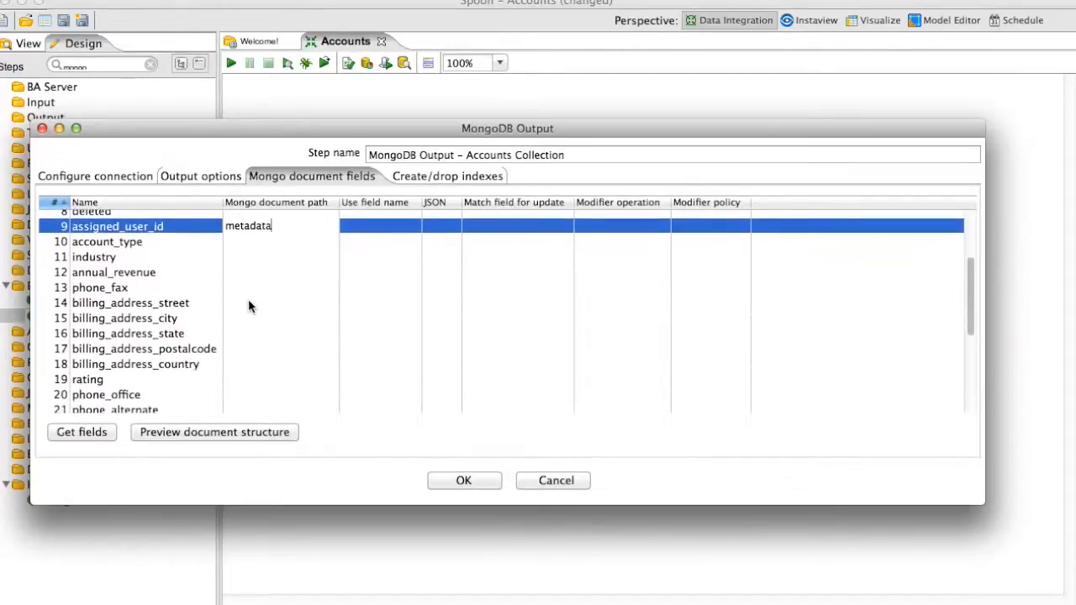
pyautogui.click(249, 303)
pyautogui.write('address.billing.stree')
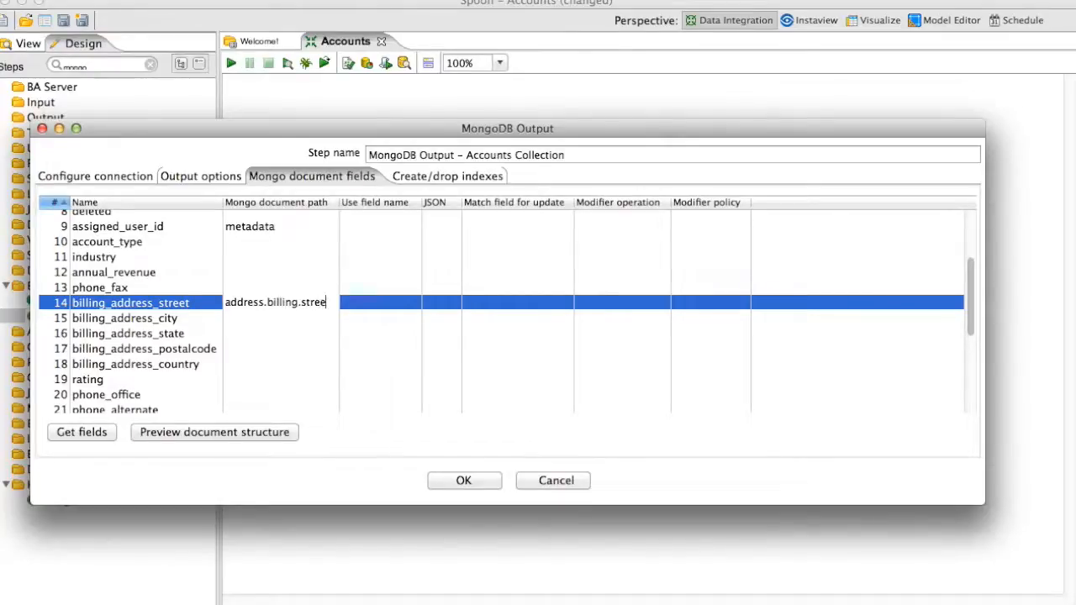
pyautogui.write('t')
pyautogui.click(410, 306)
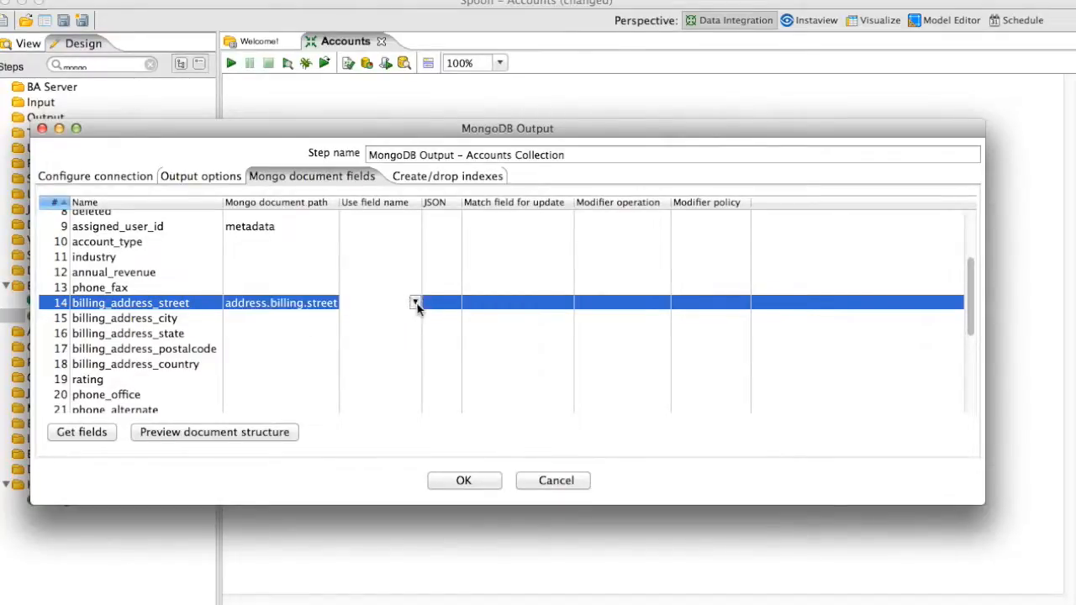
pyautogui.click(415, 302)
pyautogui.click(381, 332)
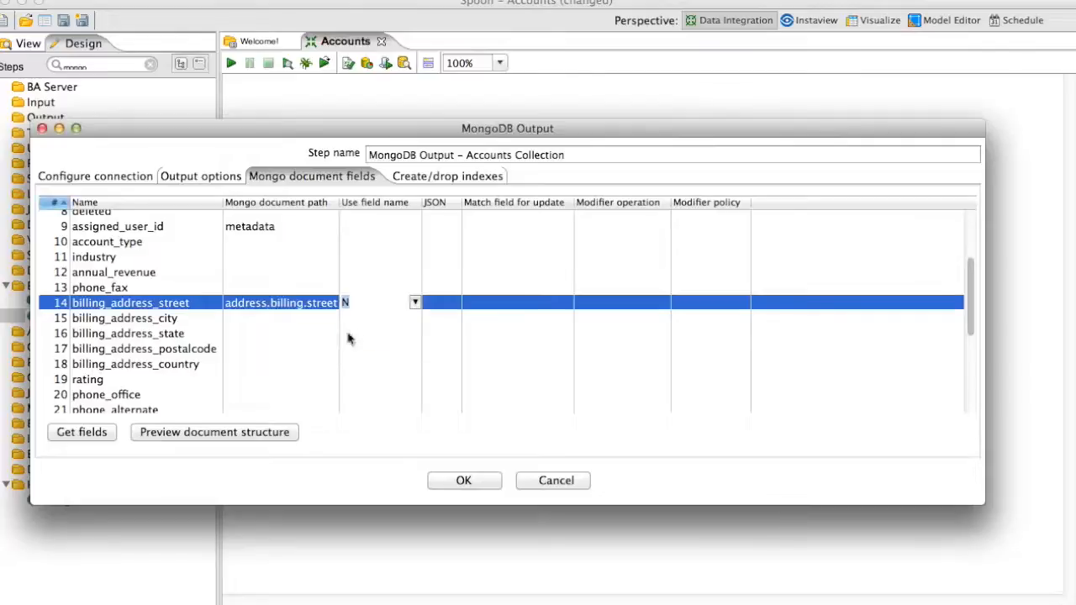
pyautogui.moveTo(340, 203); pyautogui.dragTo(377, 204)
# Step: Reuse the billing street path to map billing_address_city to address.billing.city and billing_address_state to address.billing.state
pyautogui.click(310, 305)
pyautogui.press('super+c')
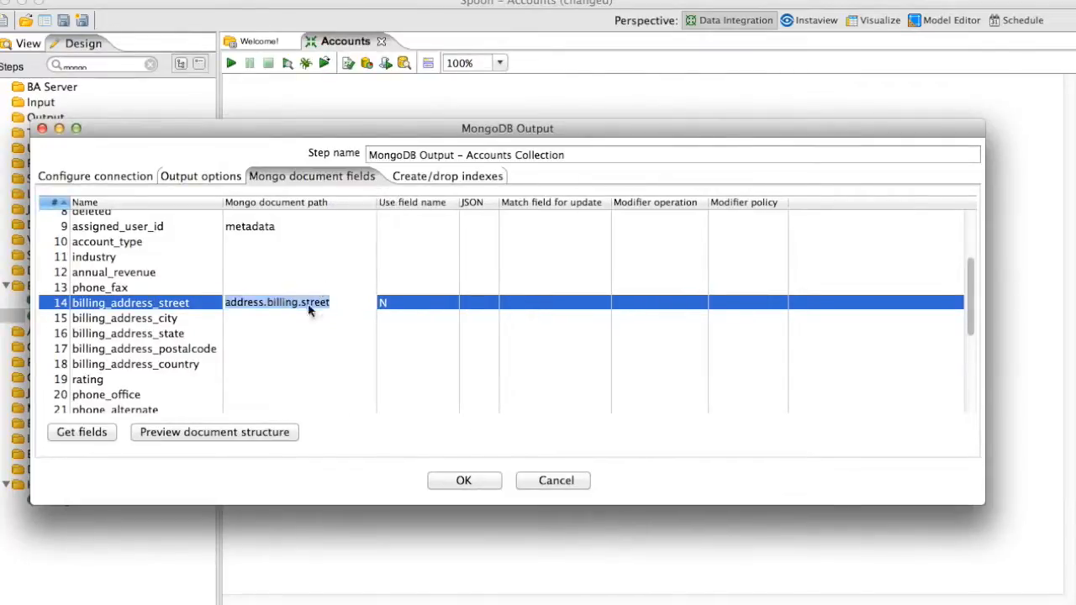
pyautogui.click(274, 320)
pyautogui.press('super+v')
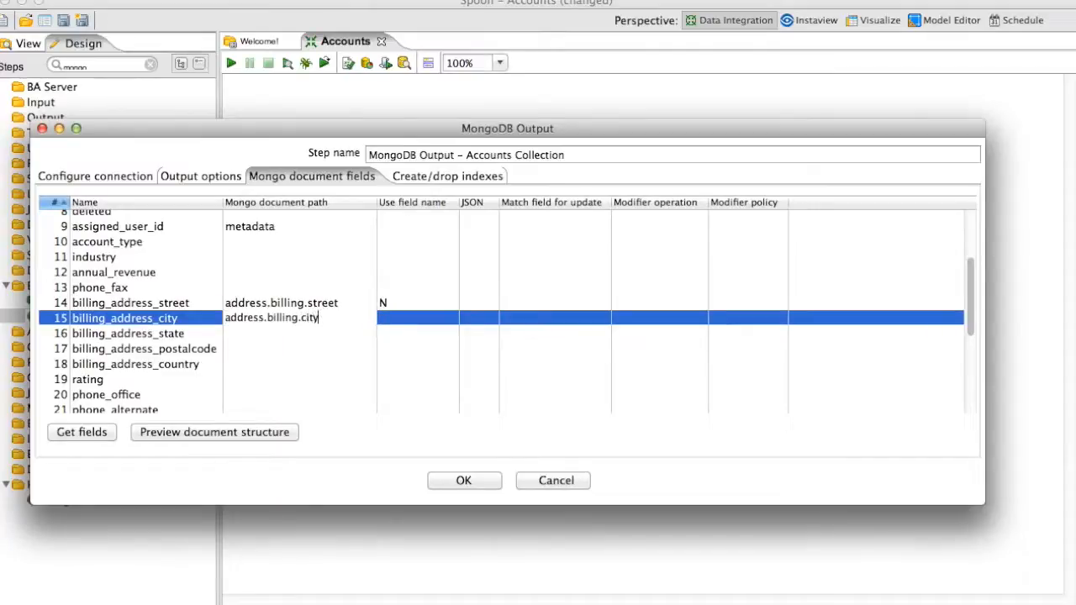
pyautogui.click(252, 334)
pyautogui.press('super+v')
pyautogui.press('BackSpace')
pyautogui.press('BackSpace')
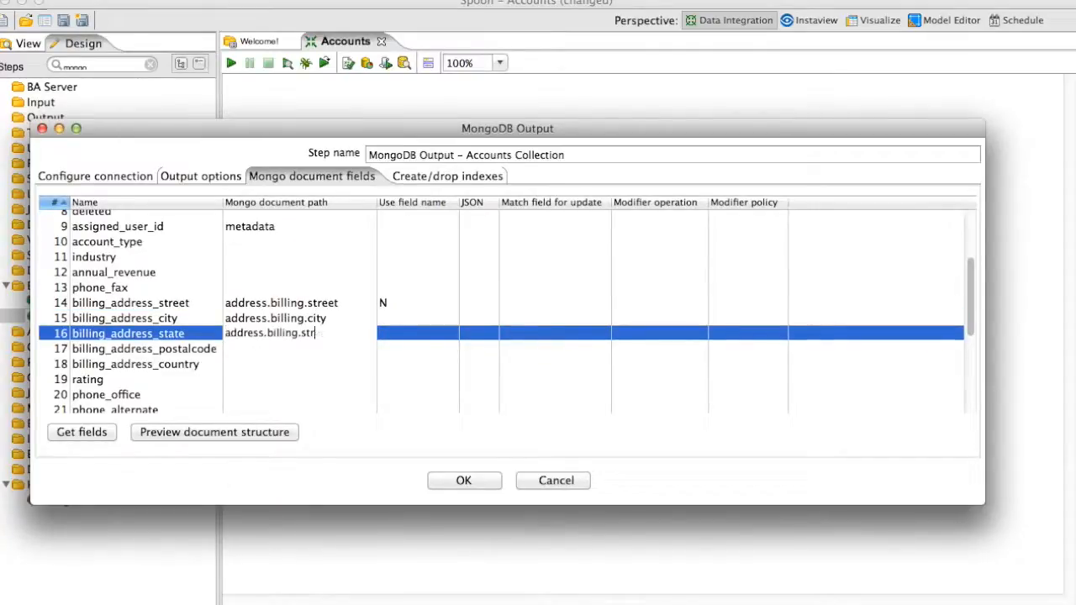
# Step: Map billing_address_postalcode to address.billing.portalCode and billing_address_country to address.billing.country
pyautogui.click(249, 346)
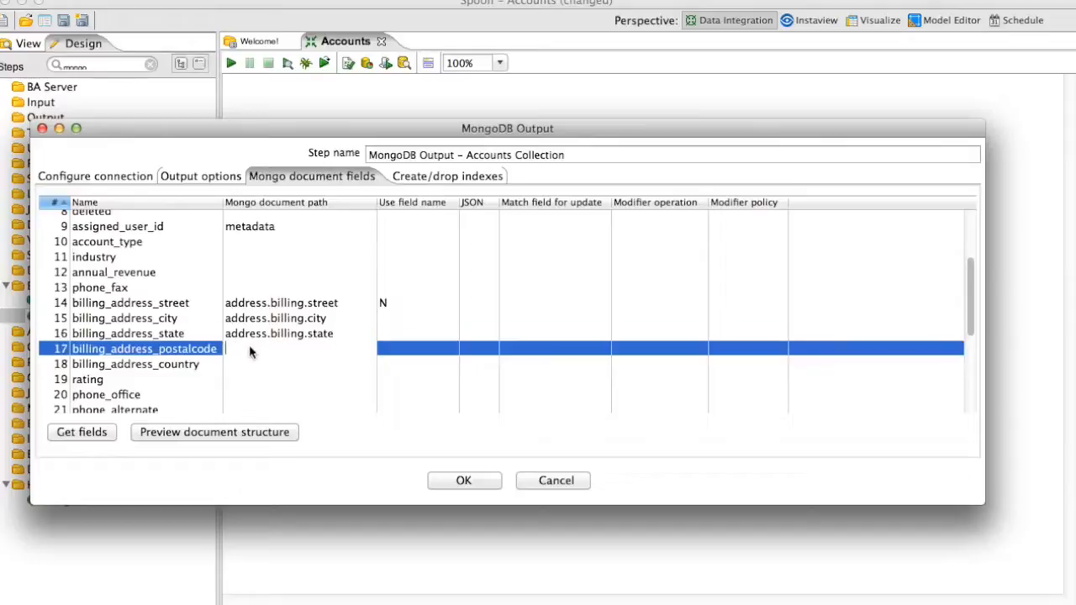
pyautogui.press('super+v')
pyautogui.press('BackSpace')
pyautogui.press('BackSpace')
pyautogui.press('BackSpace')
pyautogui.write('porta')
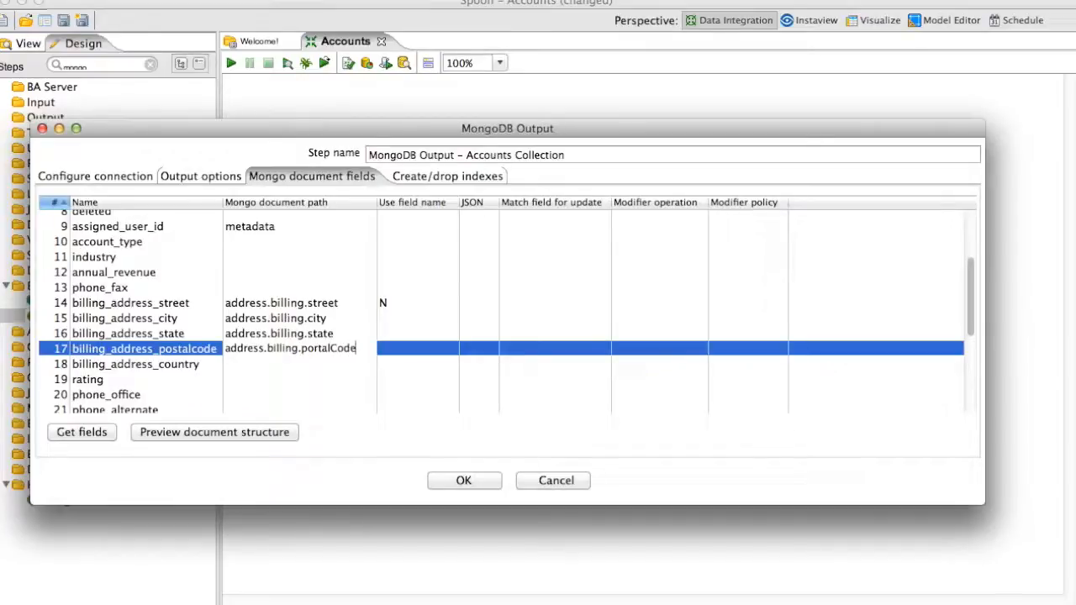
pyautogui.click(269, 364)
pyautogui.press('super+v')
pyautogui.press('BackSpace')
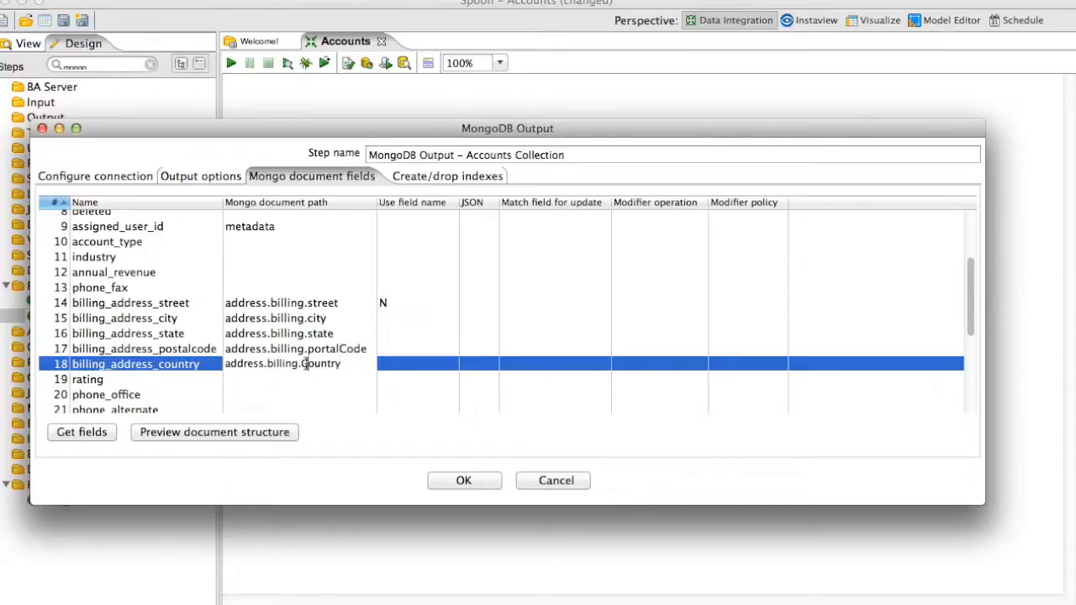
# Step: Set Use field name to N for the billing address city, state, postalcode and country fields
pyautogui.click(401, 320)
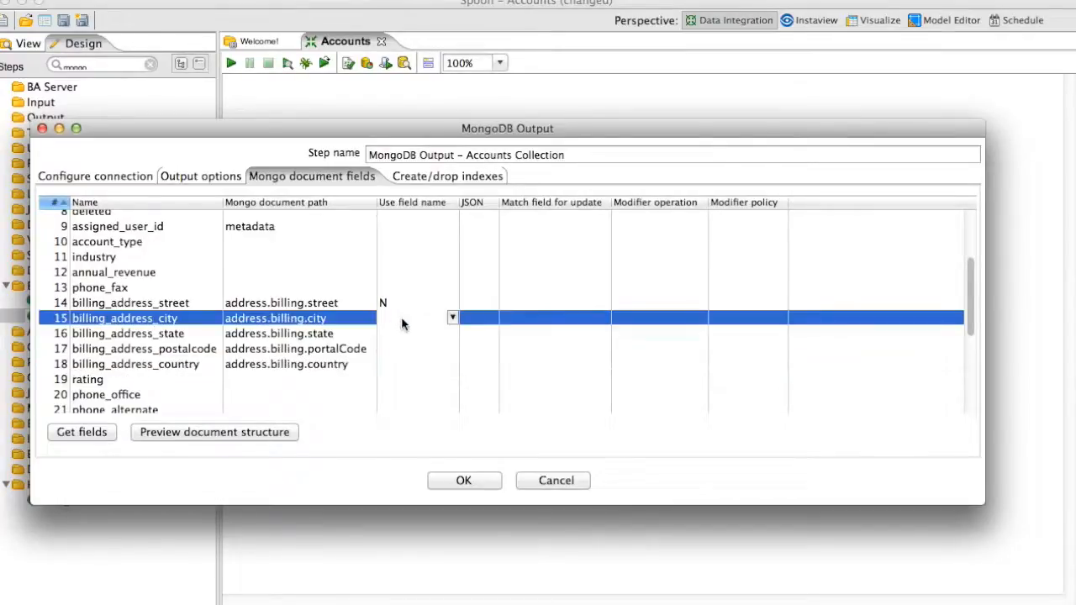
pyautogui.click(402, 320)
pyautogui.press('Down')
pyautogui.press('Down')
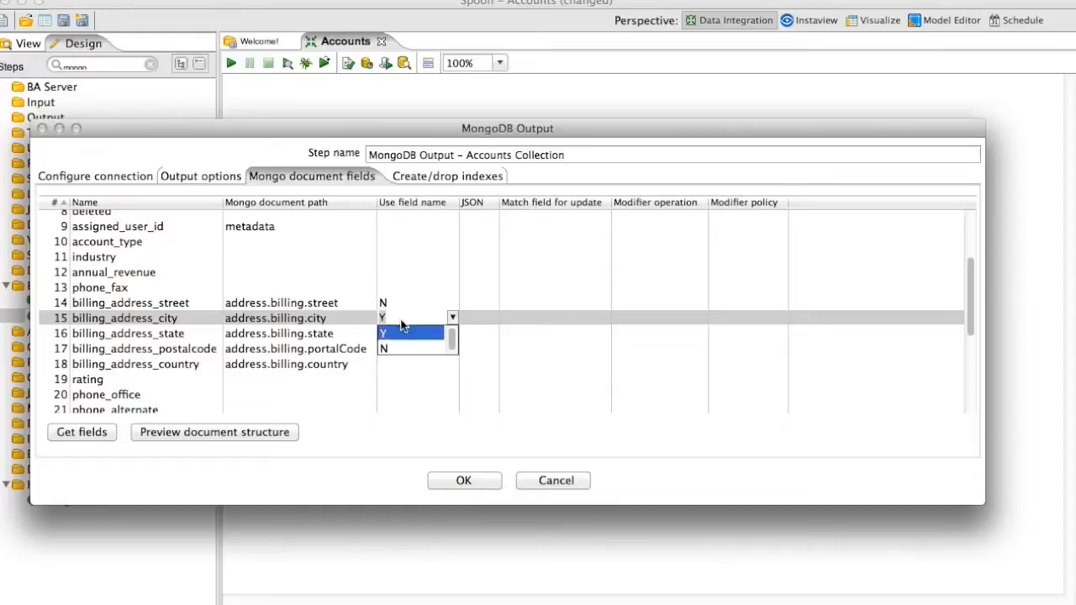
pyautogui.click(402, 319)
pyautogui.click(392, 332)
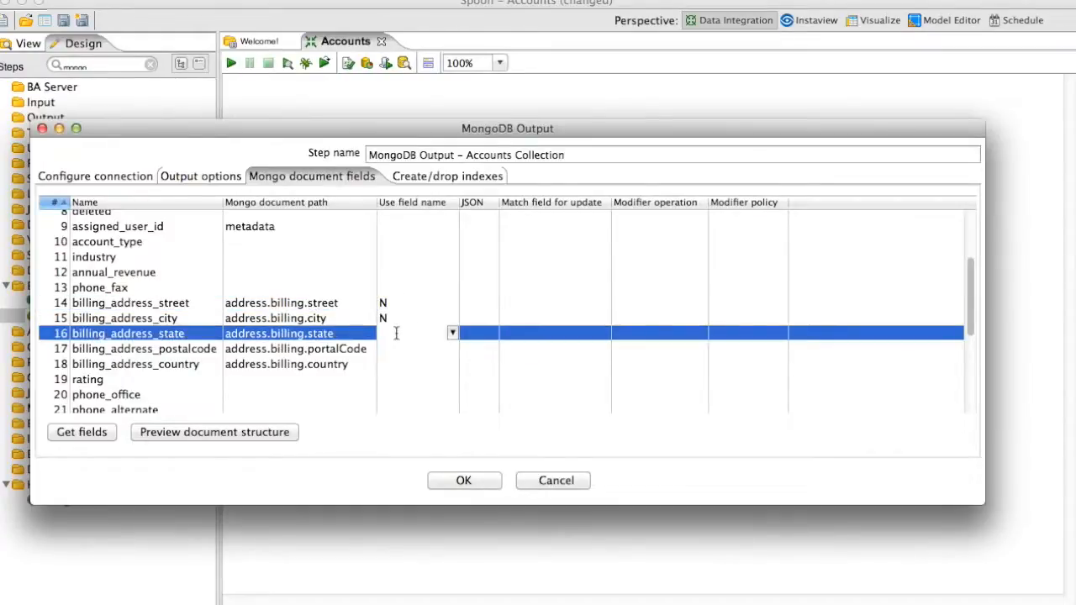
pyautogui.press('Down')
pyautogui.press('Down')
pyautogui.click(396, 349)
pyautogui.press('Down')
pyautogui.click(391, 363)
pyautogui.press('Down')
pyautogui.press('Down')
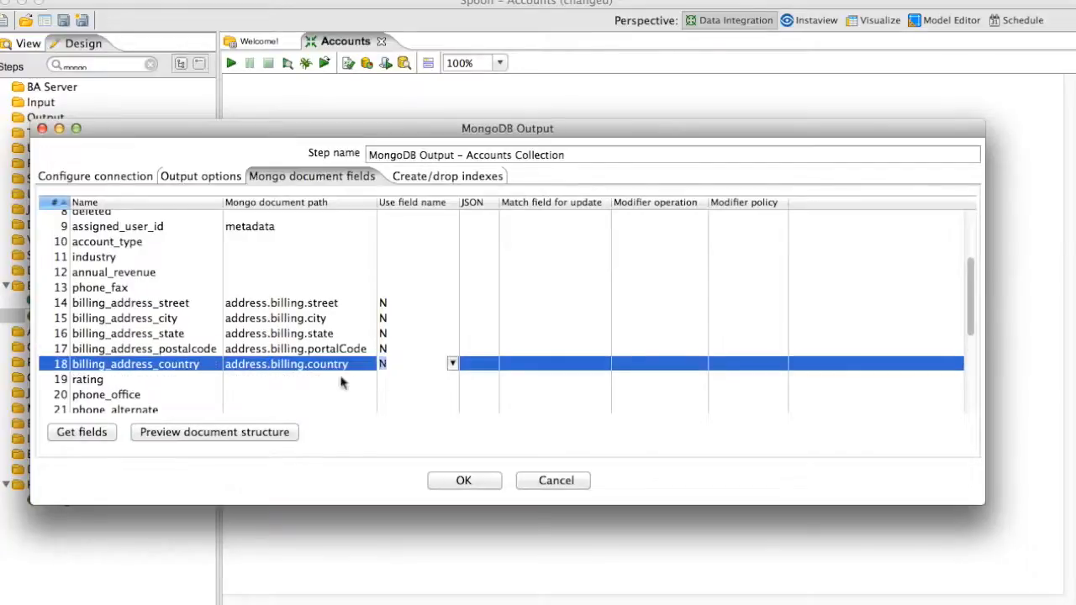
# Step: Map shipping_address_street to the Mongo document path address.shipping.street by adapting the copied billing street path
pyautogui.click(240, 384)
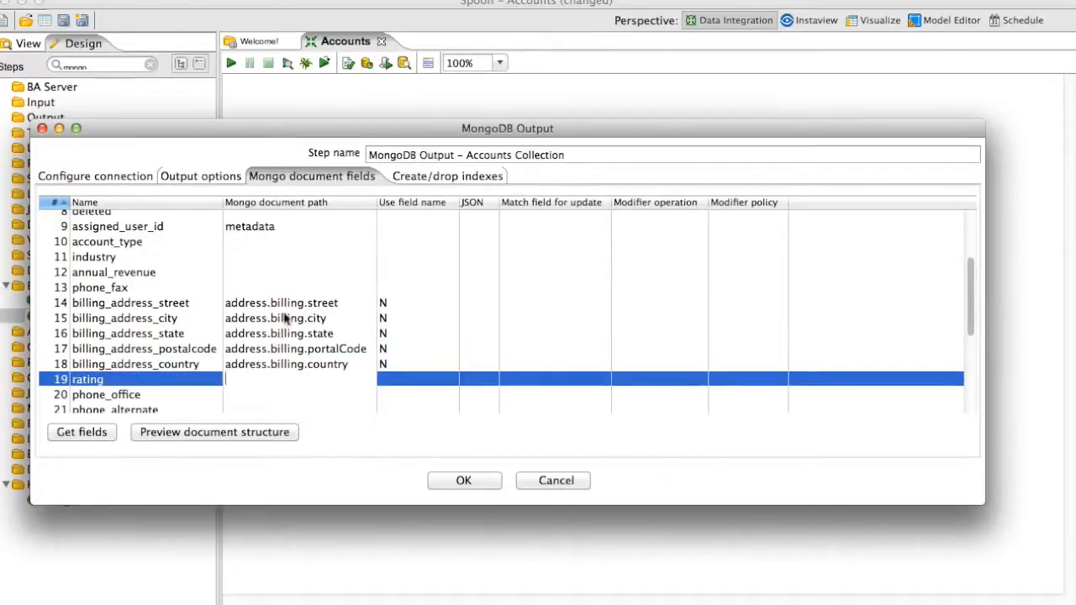
pyautogui.scroll(-3, 295, 402)
pyautogui.scroll(-1, 296, 395)
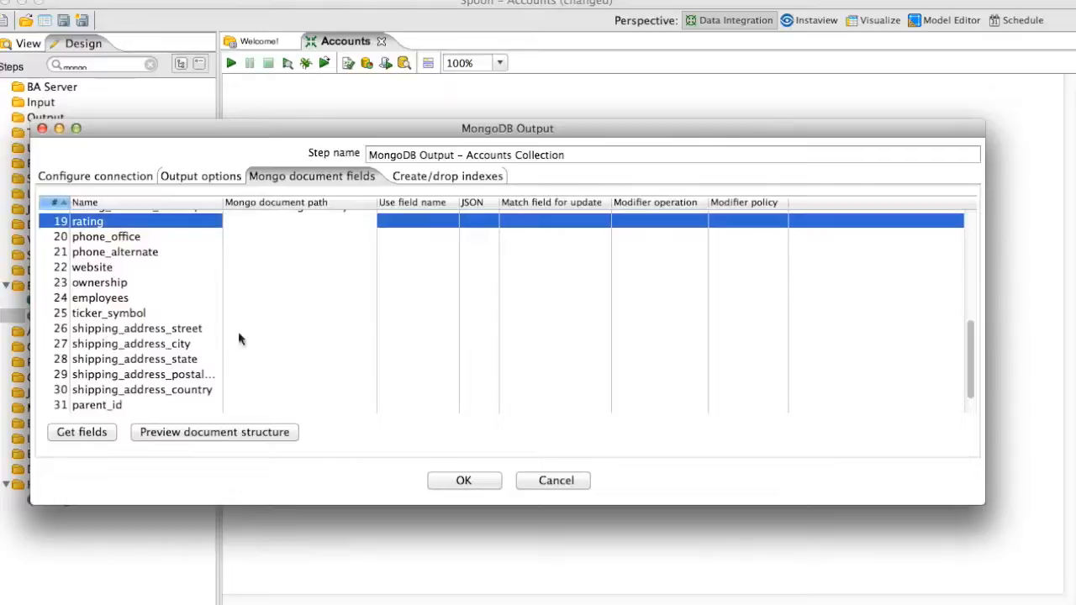
pyautogui.click(261, 329)
pyautogui.press('super+v')
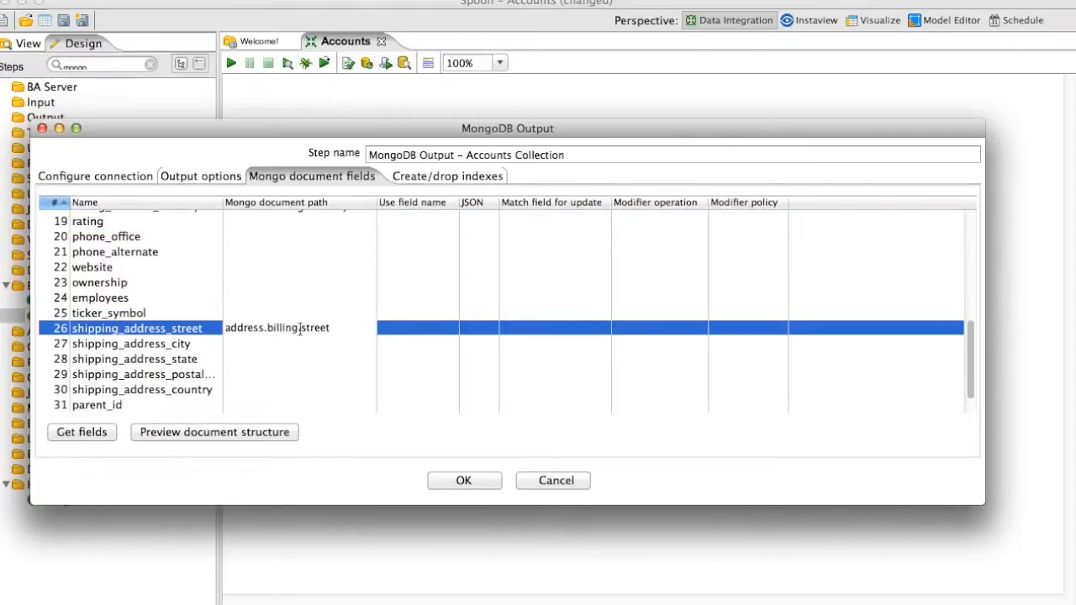
pyautogui.moveTo(268, 329); pyautogui.dragTo(331, 328)
pyautogui.write('shipp')
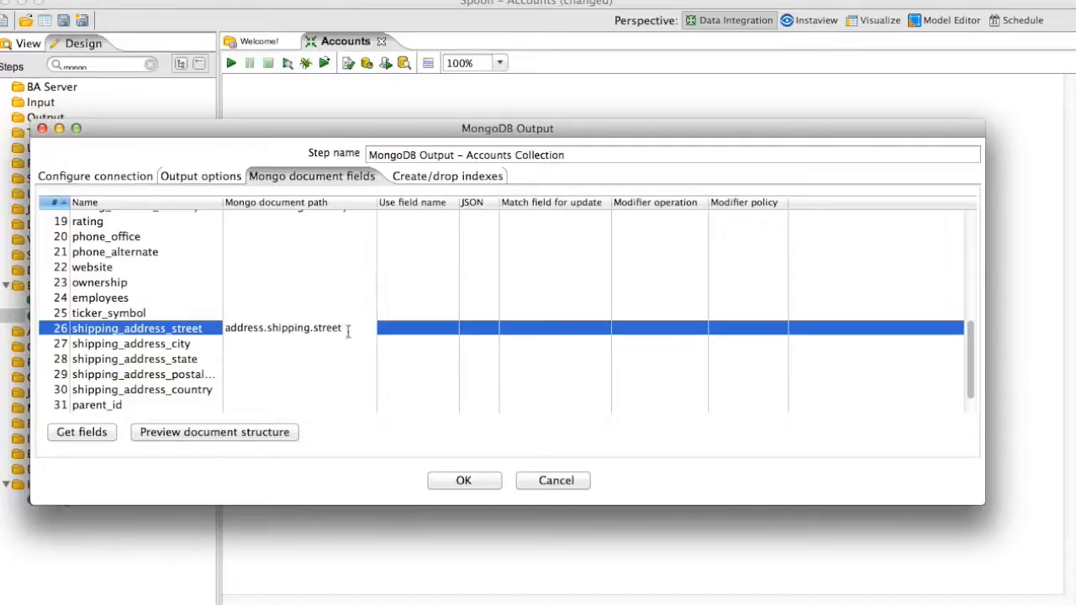
pyautogui.click(251, 342)
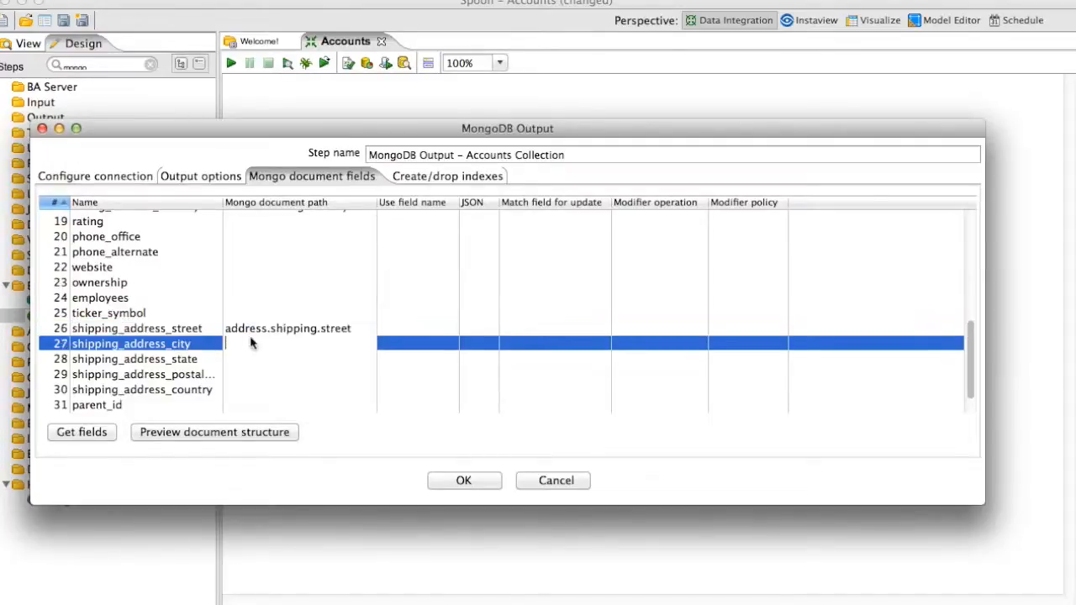
# Step: Reuse the shipping street path to map shipping_address_city to address.shipping.city and shipping_address_state to address.shipping.state
pyautogui.write('address.shipping.street')
pyautogui.click(278, 359)
pyautogui.write('address.shipping.street')
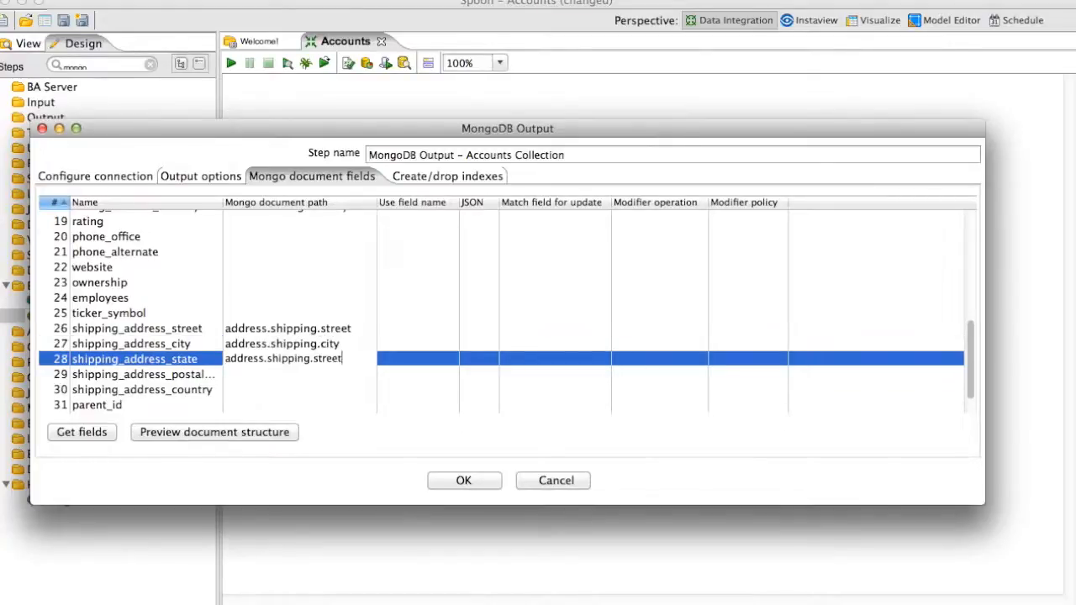
pyautogui.write('te')
# Step: Map the shipping address postal code field to address.shipping.postalCode and shipping_address_country to address.shipping.country
pyautogui.click(242, 375)
pyautogui.write('address.shipping.street')
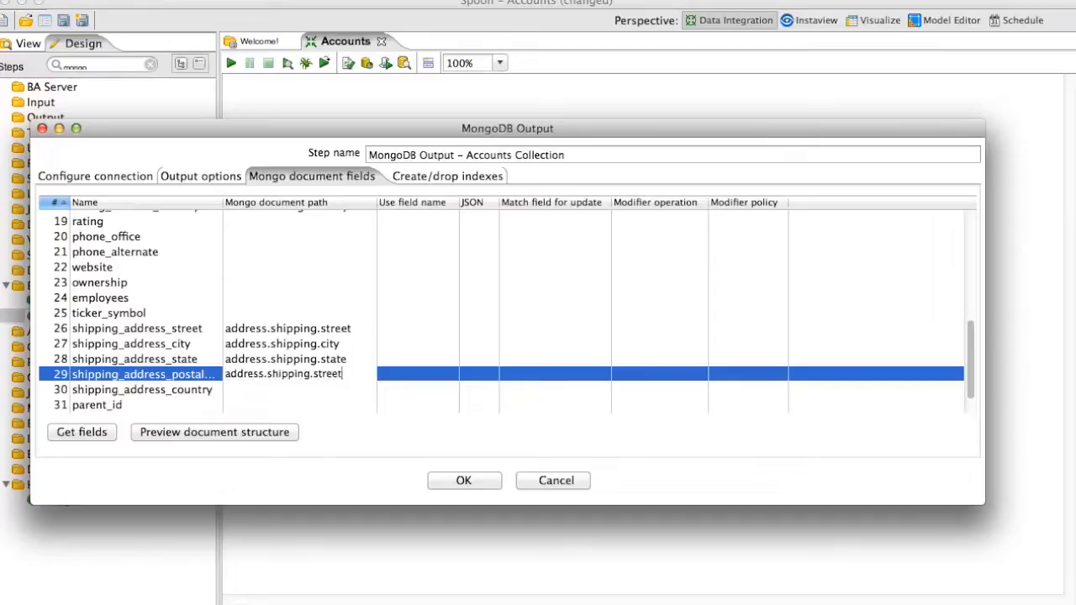
pyautogui.write('postalCod')
pyautogui.click(241, 390)
pyautogui.write('address.shipping.street')
pyautogui.press('BackSpace')
pyautogui.press('BackSpace')
pyautogui.press('BackSpace')
pyautogui.press('BackSpace')
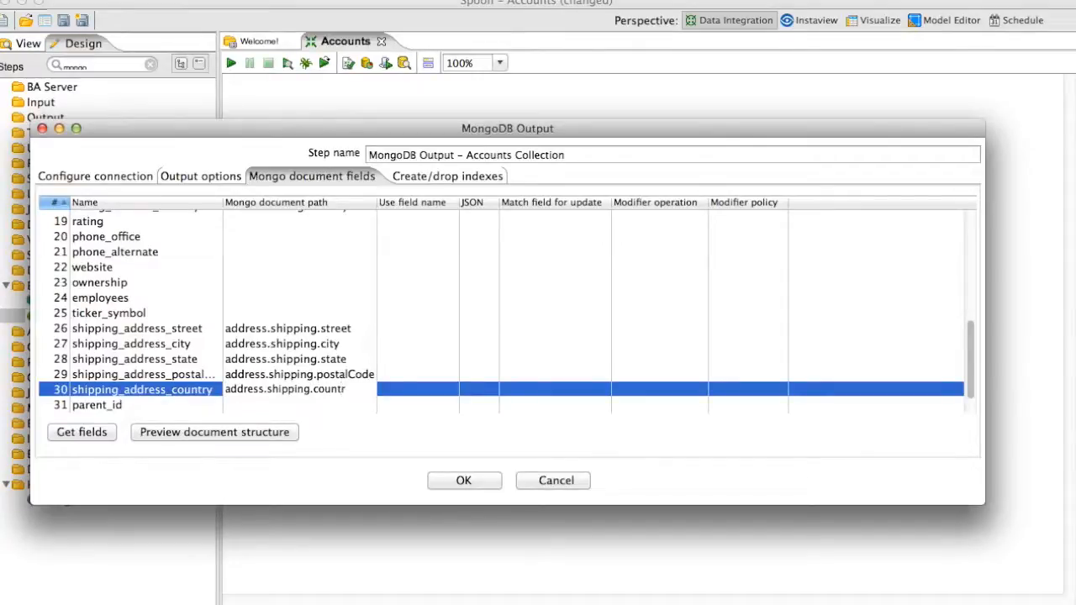
pyautogui.scroll(-2, 248, 362)
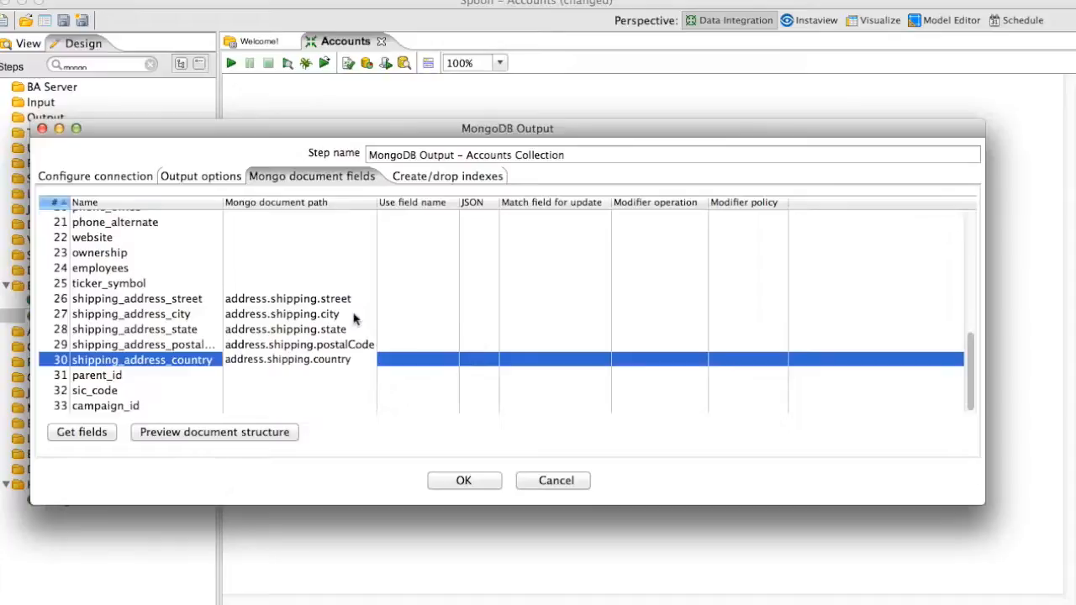
# Step: Set Use field name to N for the shipping address street, city, state, postal code and country fields
pyautogui.click(427, 299)
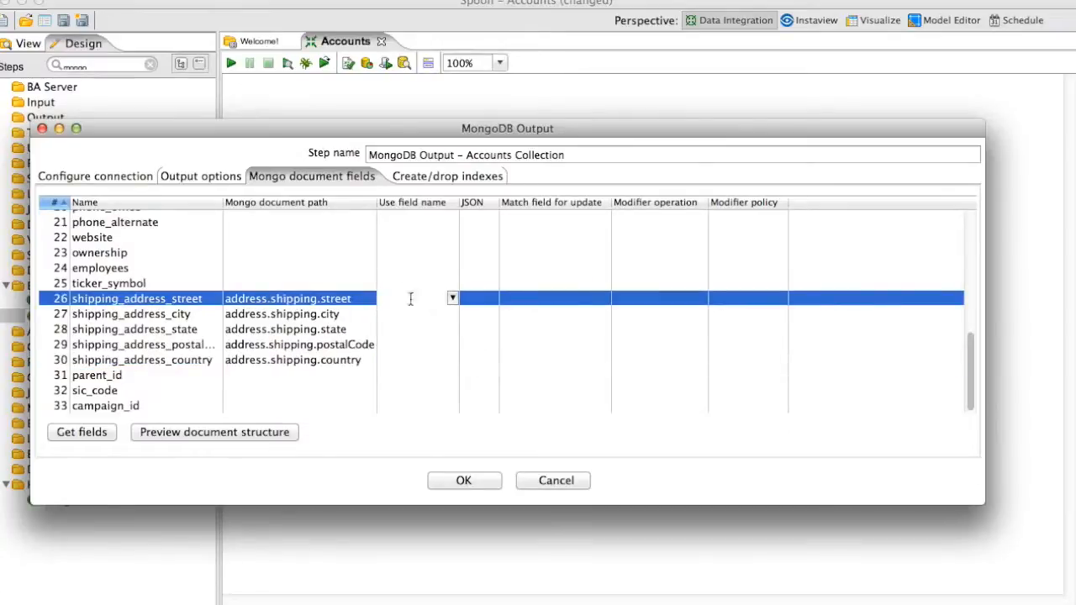
pyautogui.click(428, 300)
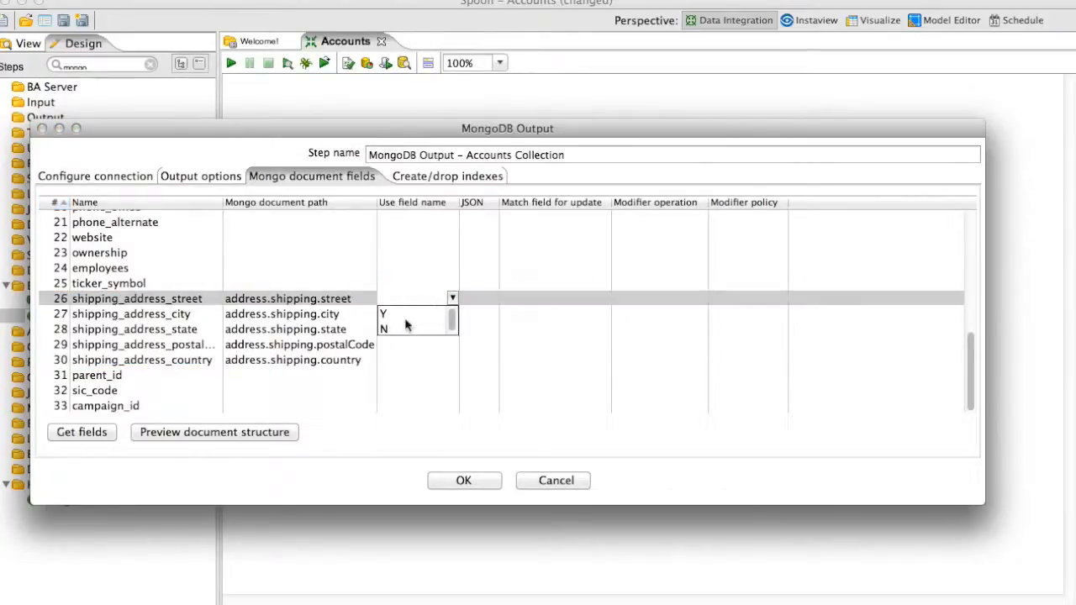
pyautogui.click(394, 330)
pyautogui.click(411, 314)
pyautogui.write('Y')
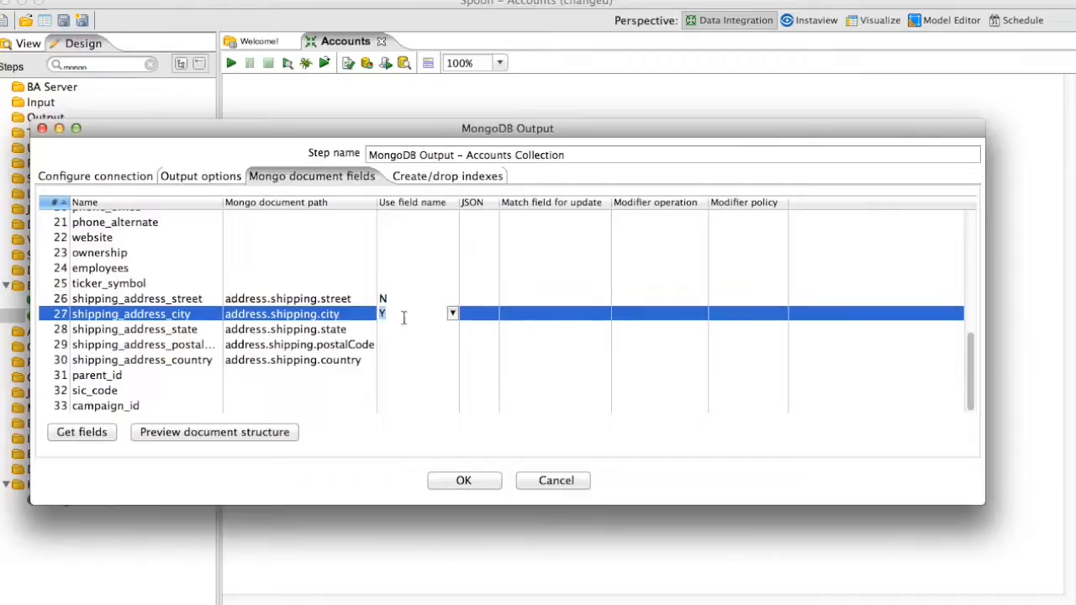
pyautogui.click(399, 329)
pyautogui.write('N')
pyautogui.click(398, 344)
pyautogui.write('N')
pyautogui.click(396, 360)
pyautogui.write('N')
pyautogui.click(329, 347)
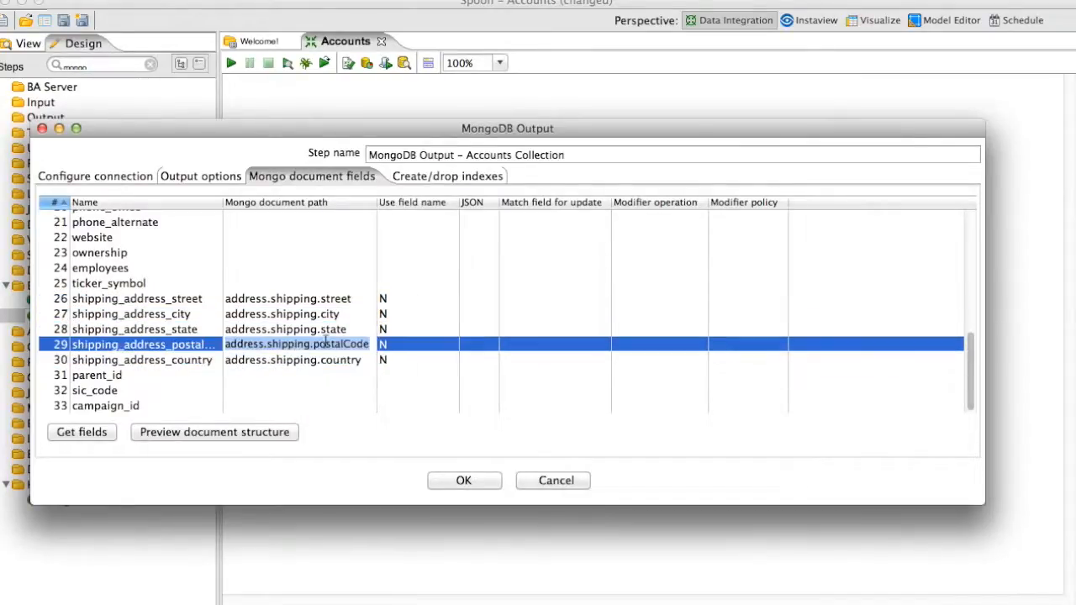
# Step: Preview the Mongo document structure in an enlarged window and examine the nested metadata, billing and shipping blocks
pyautogui.click(199, 433)
pyautogui.moveTo(486, 331); pyautogui.dragTo(296, 113)
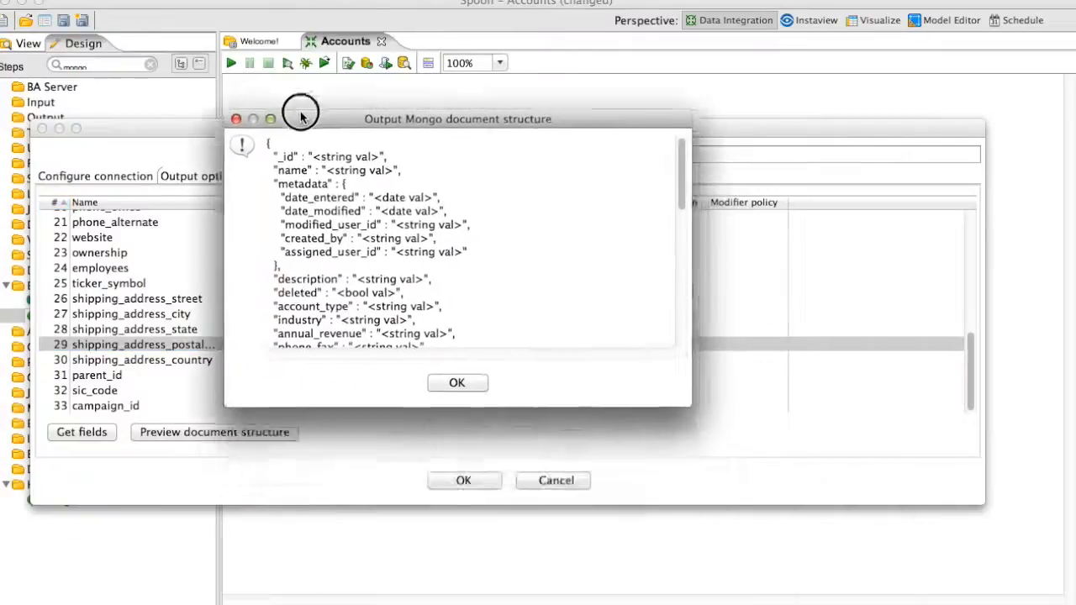
pyautogui.moveTo(690, 402); pyautogui.dragTo(895, 555)
pyautogui.moveTo(274, 180); pyautogui.dragTo(276, 262)
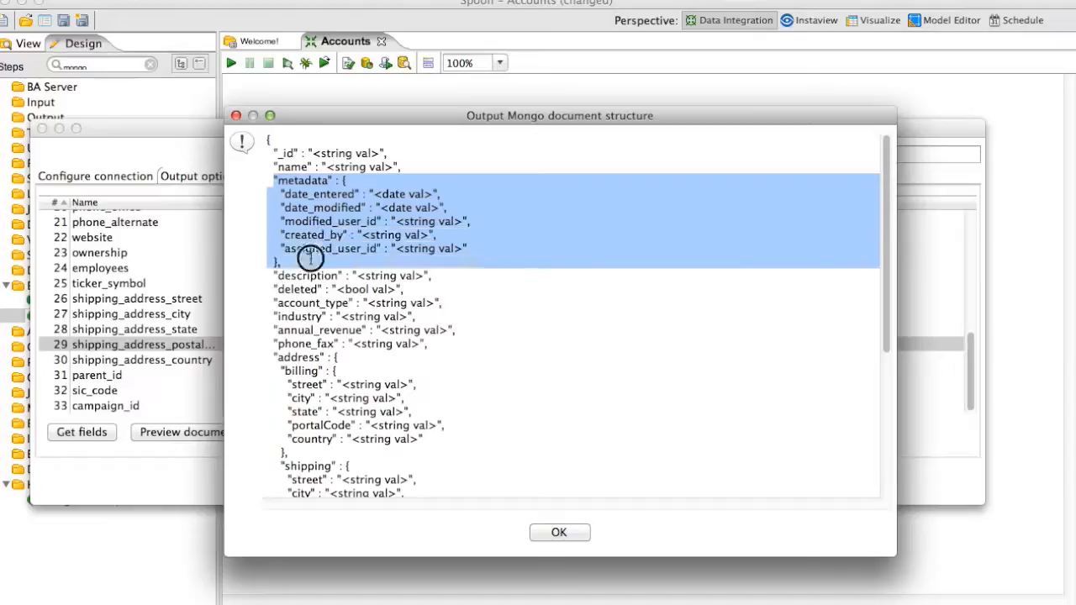
pyautogui.scroll(-1, 347, 267)
pyautogui.scroll(-3, 346, 266)
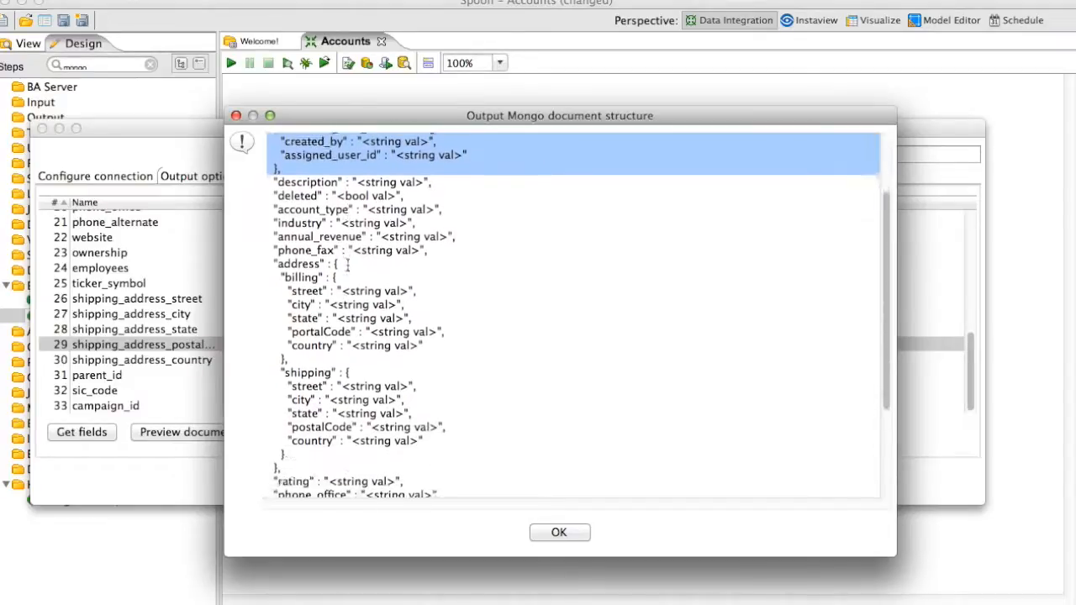
pyautogui.doubleClick(286, 262)
pyautogui.moveTo(334, 263); pyautogui.dragTo(277, 465)
pyautogui.doubleClick(300, 275)
pyautogui.doubleClick(305, 371)
pyautogui.scroll(-5, 339, 335)
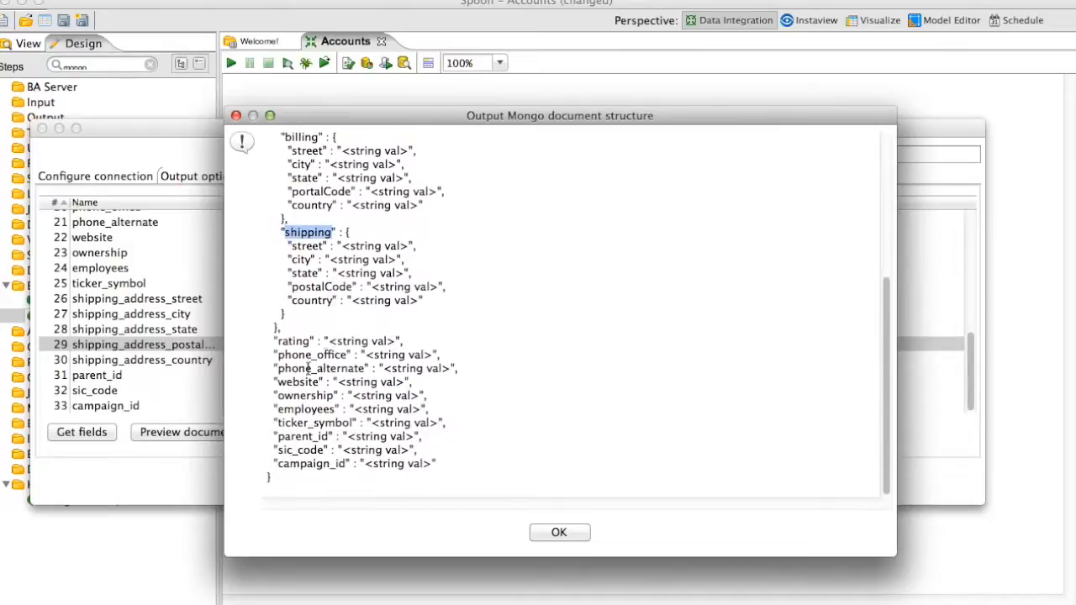
# Step: Check where phone_office, phone_alternate and phone_fax sit in the previewed document structure, and close the preview
pyautogui.moveTo(276, 356); pyautogui.dragTo(427, 371)
pyautogui.scroll(5, 389, 329)
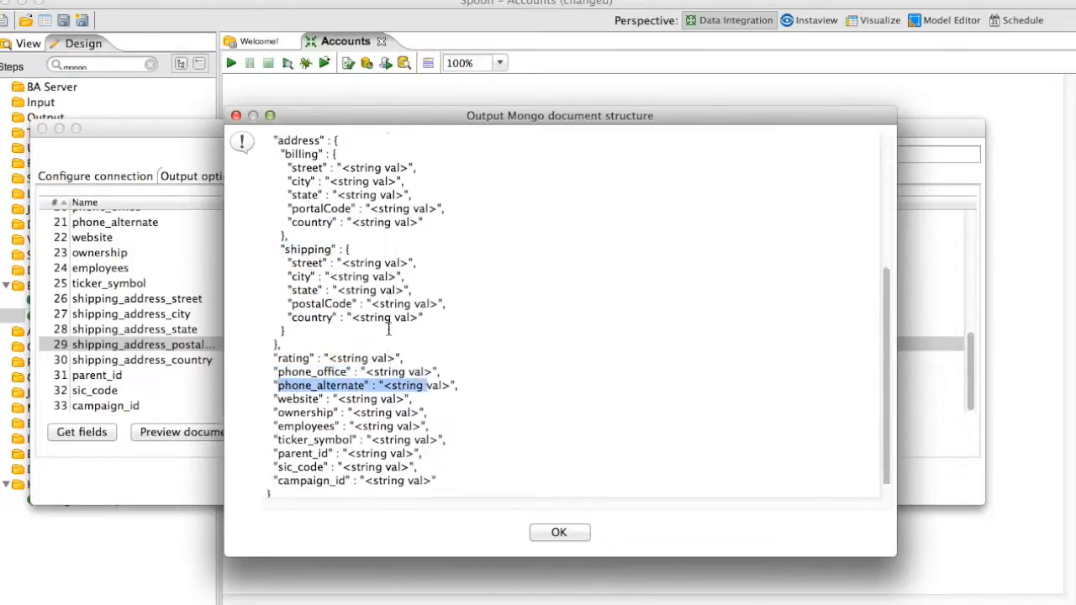
pyautogui.scroll(3, 388, 333)
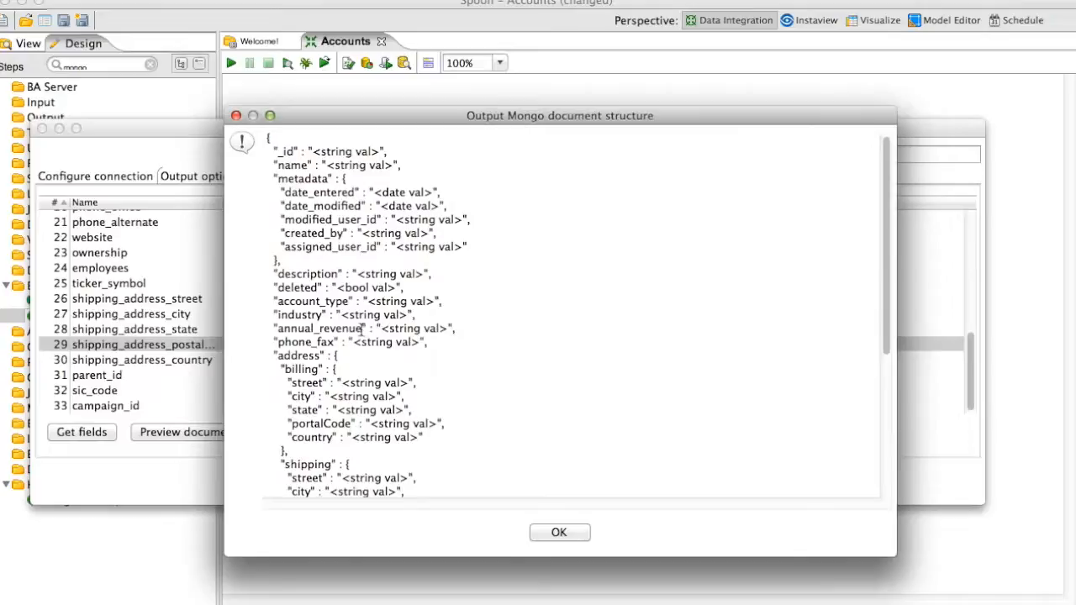
pyautogui.moveTo(274, 342); pyautogui.dragTo(365, 344)
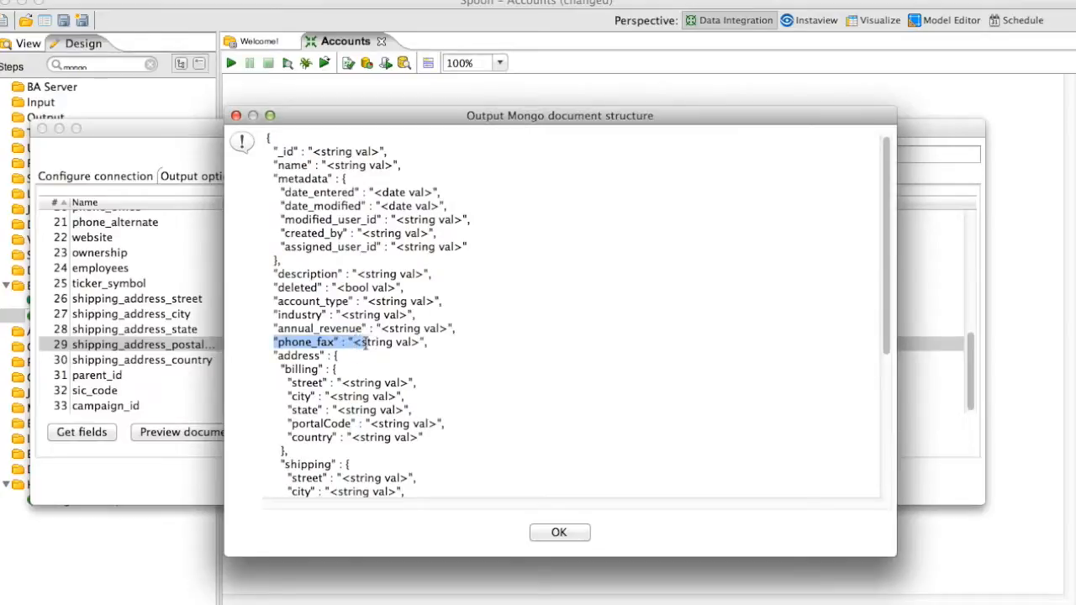
pyautogui.click(547, 531)
# Step: Map phone_office to the Mongo document path phone[0] and phone_alternate to phone[1]
pyautogui.scroll(5, 237, 277)
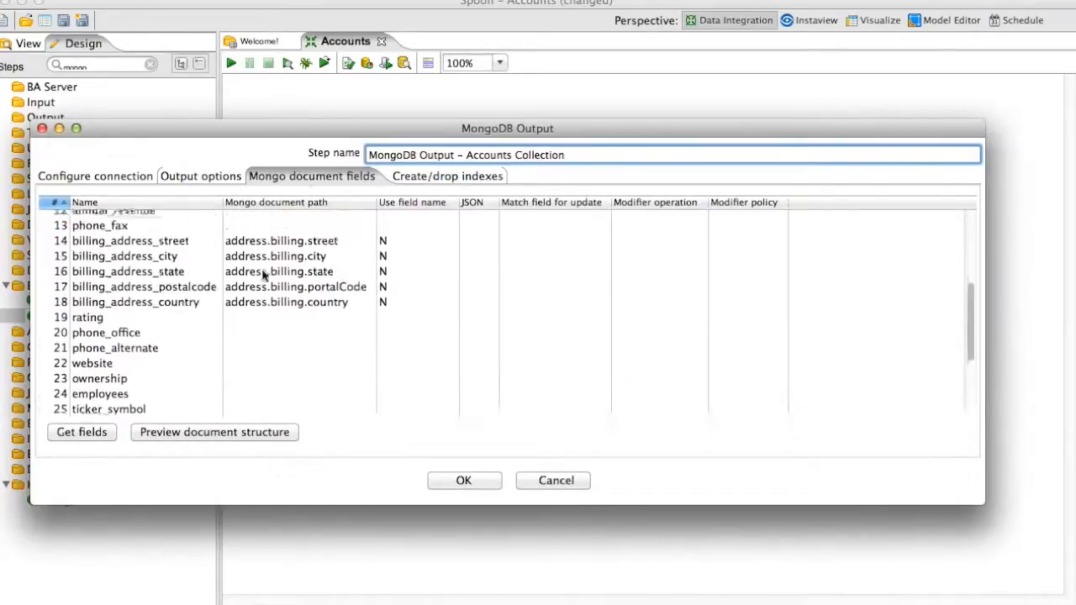
pyautogui.scroll(3, 273, 267)
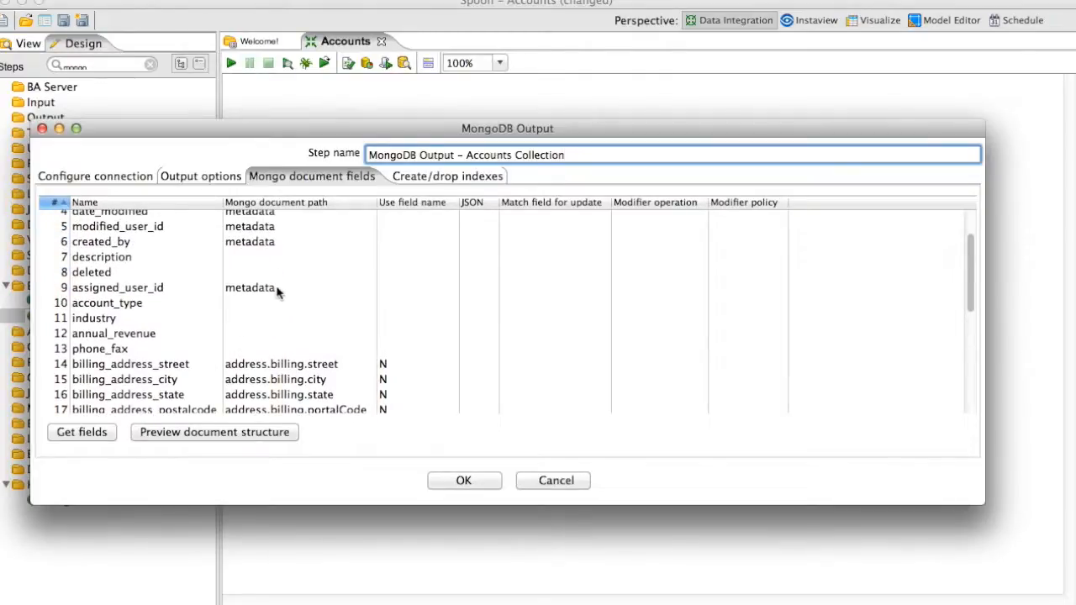
pyautogui.scroll(-8, 278, 291)
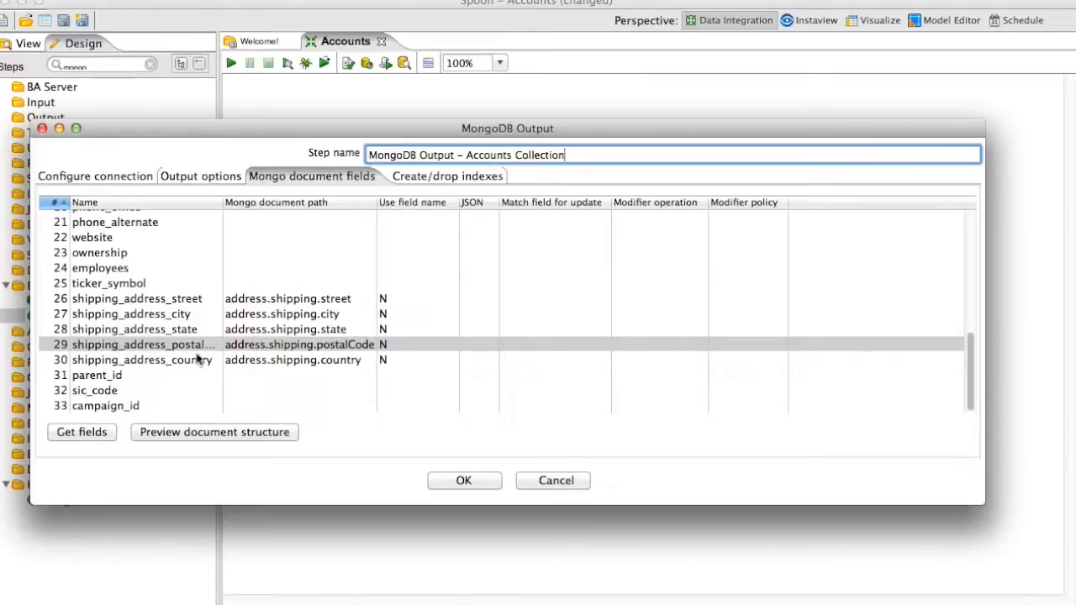
pyautogui.scroll(3, 226, 319)
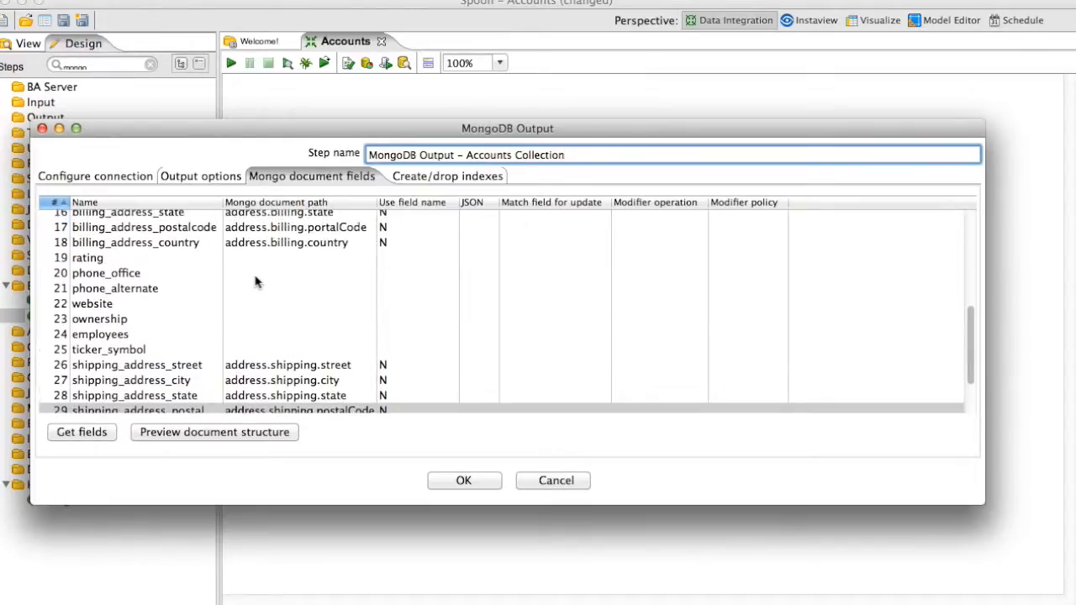
pyautogui.click(251, 277)
pyautogui.write('phone')
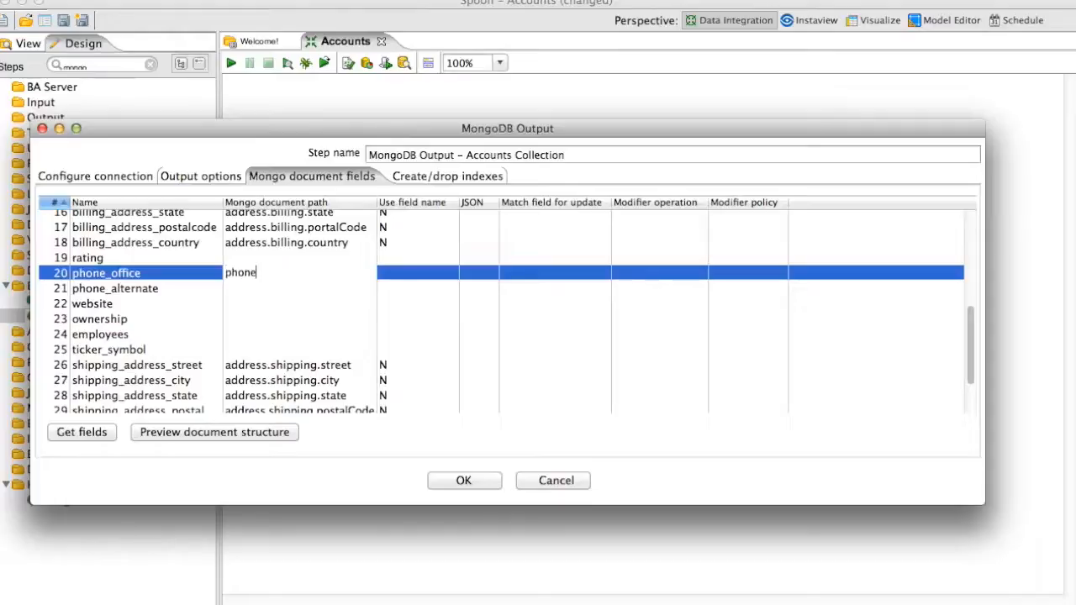
pyautogui.press('Return')
pyautogui.click(247, 286)
pyautogui.write('phone[1')
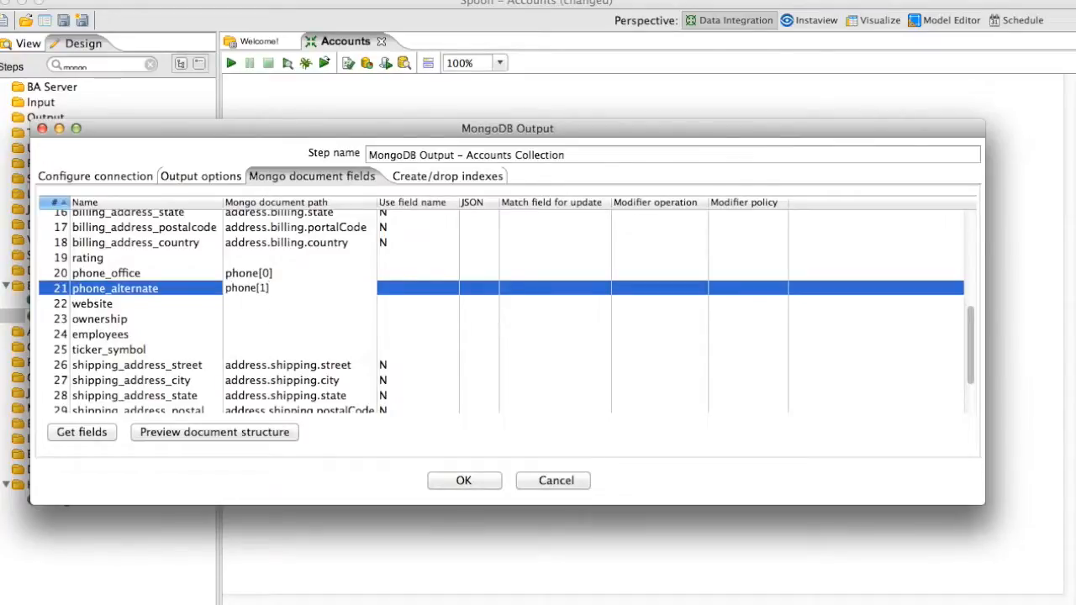
# Step: Set Use field name to N for the phone_office and phone_alternate fields
pyautogui.click(395, 274)
pyautogui.click(397, 274)
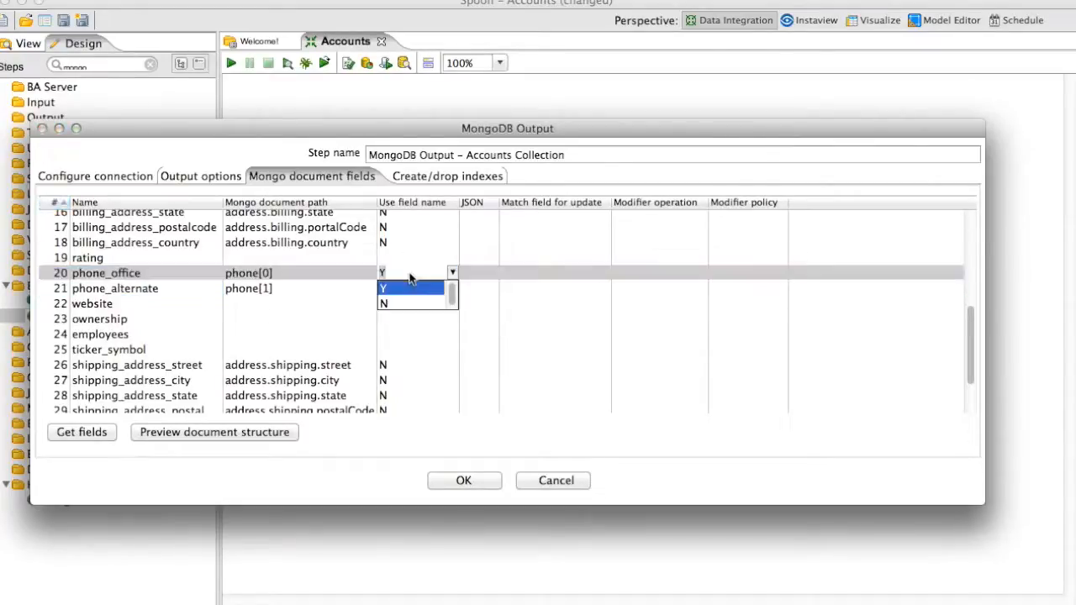
pyautogui.click(398, 304)
pyautogui.click(392, 290)
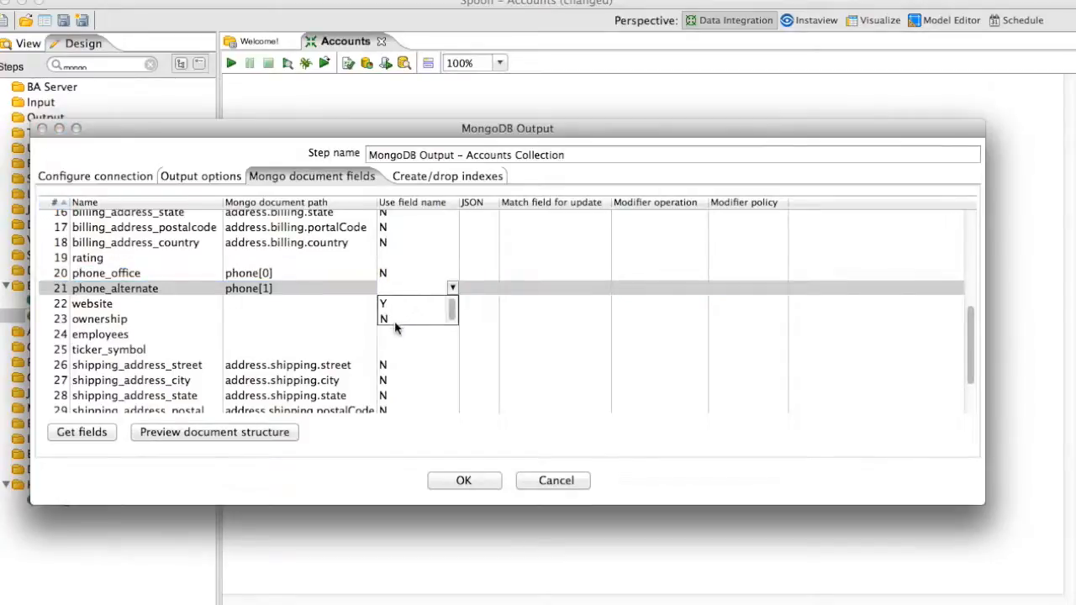
pyautogui.click(393, 318)
# Step: Map phone_fax to the Mongo document path phone[3] and set its Use field name to N
pyautogui.scroll(5, 277, 315)
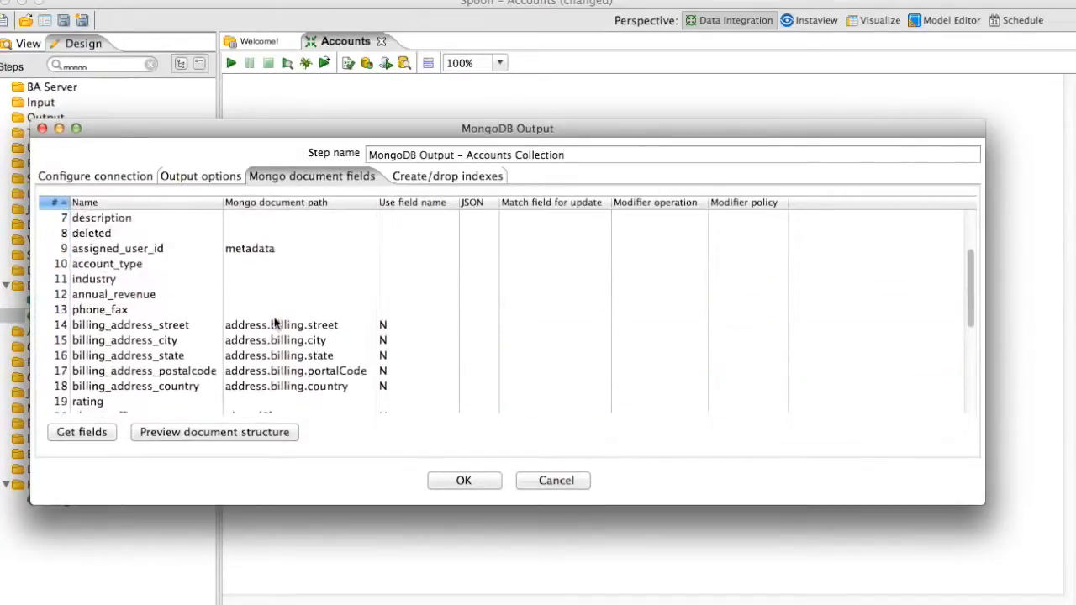
pyautogui.scroll(1, 275, 324)
pyautogui.click(256, 322)
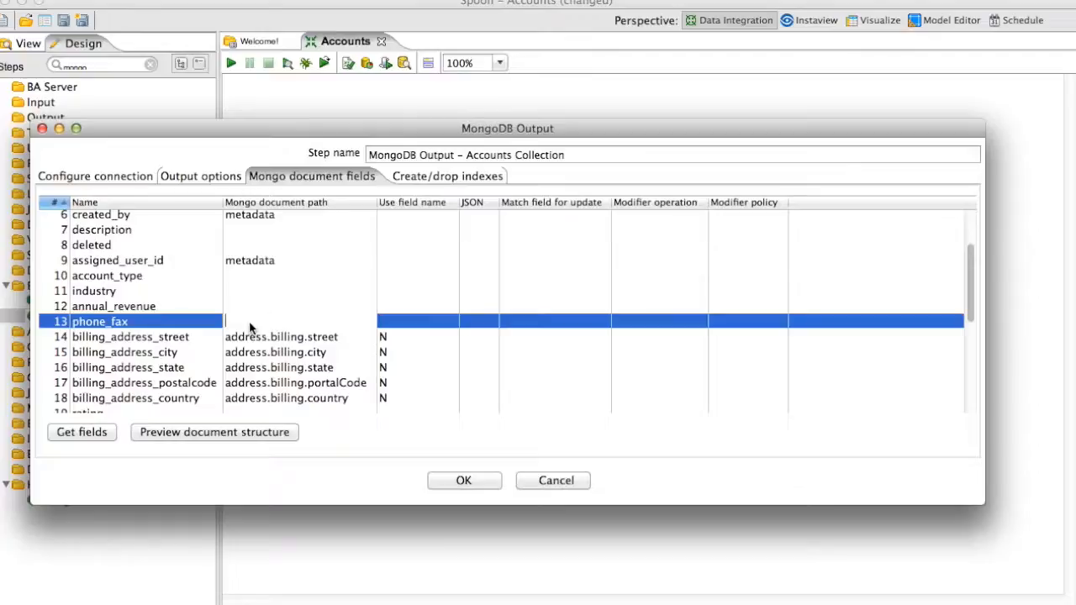
pyautogui.write('ph')
pyautogui.click(423, 322)
pyautogui.click(452, 321)
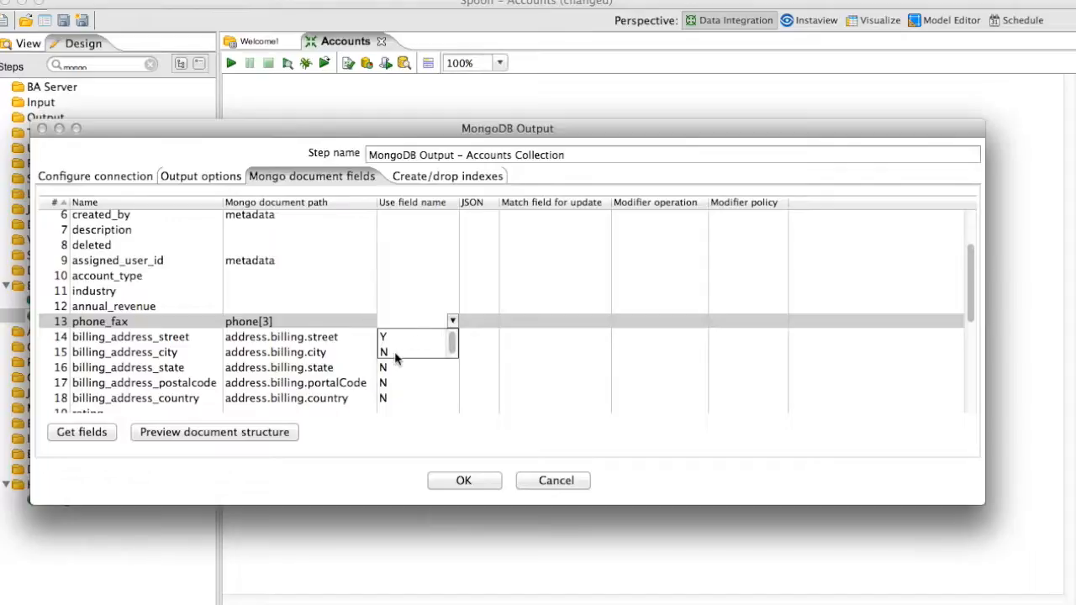
pyautogui.click(395, 353)
# Step: Preview the document structure in an enlarged window and check the entries of the phone array
pyautogui.click(240, 435)
pyautogui.moveTo(604, 336); pyautogui.dragTo(195, 52)
pyautogui.moveTo(537, 339); pyautogui.dragTo(871, 514)
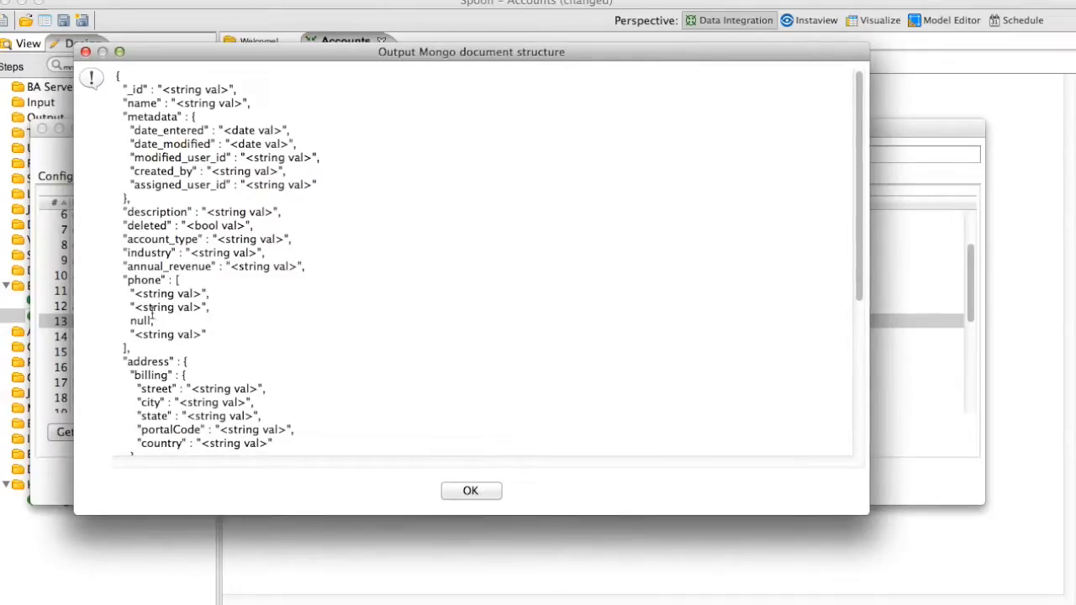
pyautogui.click(470, 491)
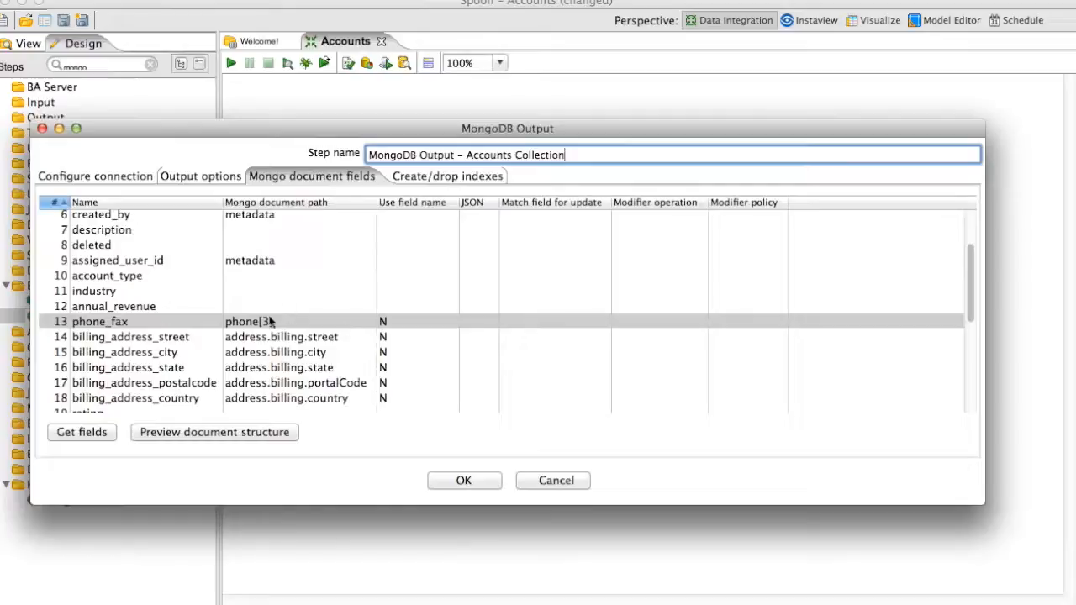
# Step: Set the phone_fax document path to phone[2] and accept the MongoDB Output settings
pyautogui.click(266, 322)
pyautogui.click(265, 323)
pyautogui.press('BackSpace')
pyautogui.write('2')
pyautogui.scroll(-5, 256, 360)
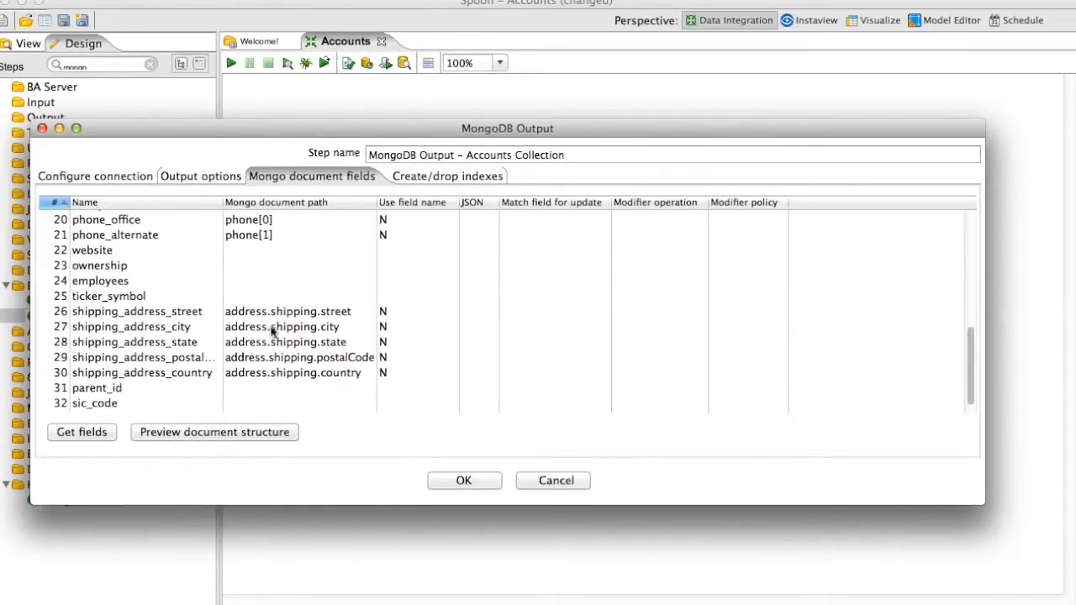
pyautogui.scroll(3, 278, 311)
pyautogui.scroll(4, 282, 303)
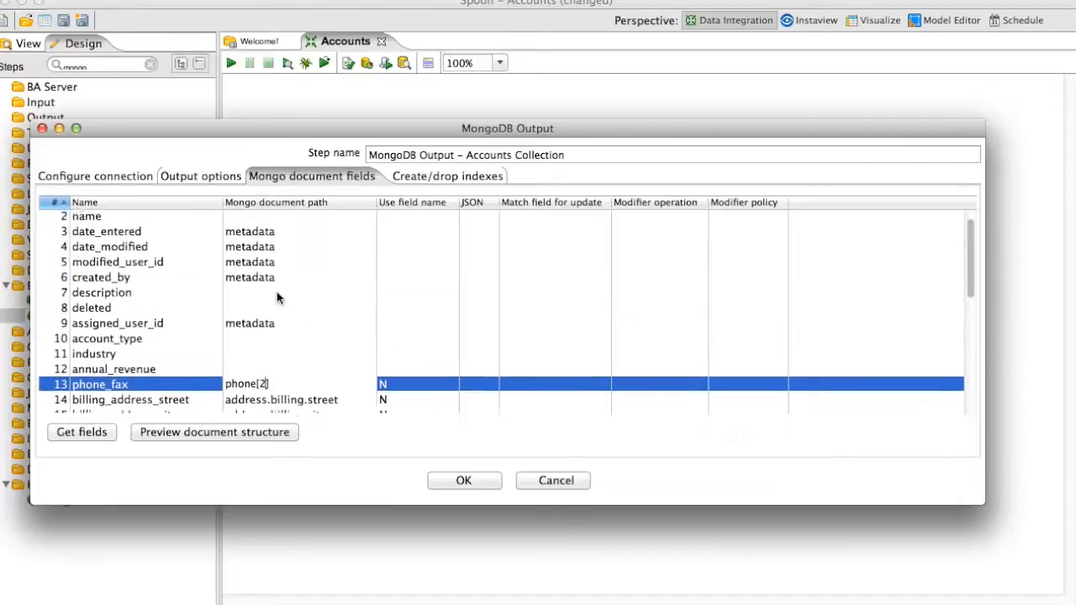
pyautogui.click(463, 482)
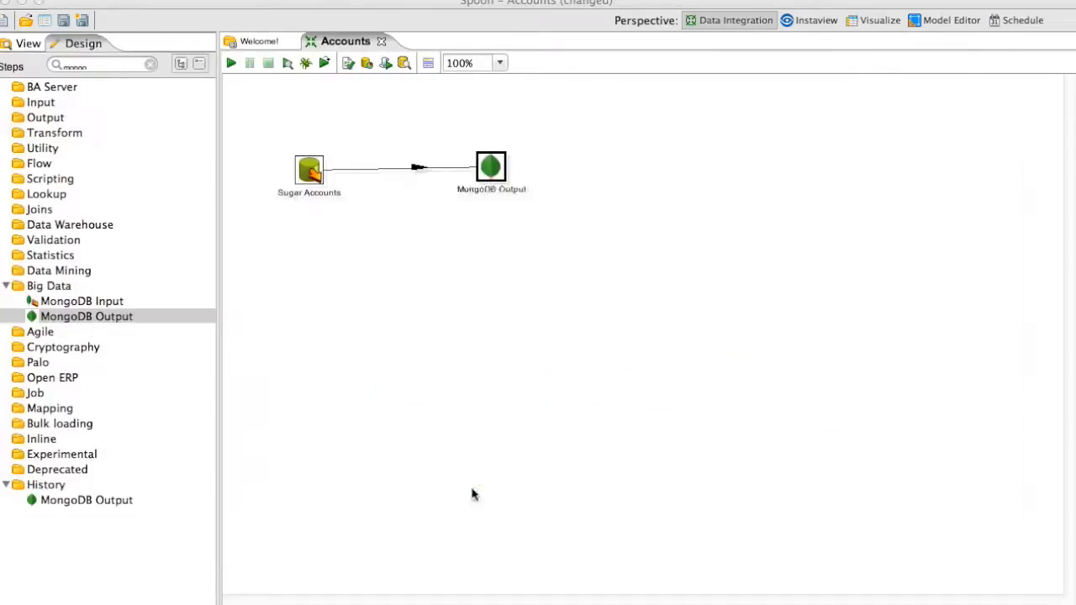
# Step: Reposition the MongoDB Output step slightly on the canvas and save the transformation as SugarAccounts in the demo_sugar folder
pyautogui.moveTo(496, 190); pyautogui.dragTo(499, 170)
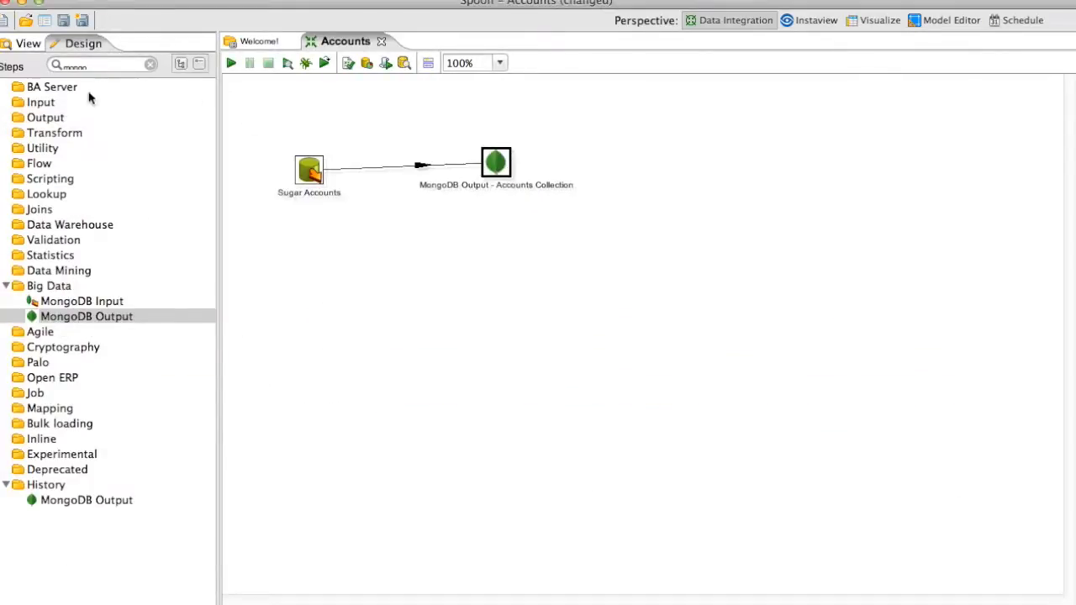
pyautogui.click(81, 21)
pyautogui.write('A')
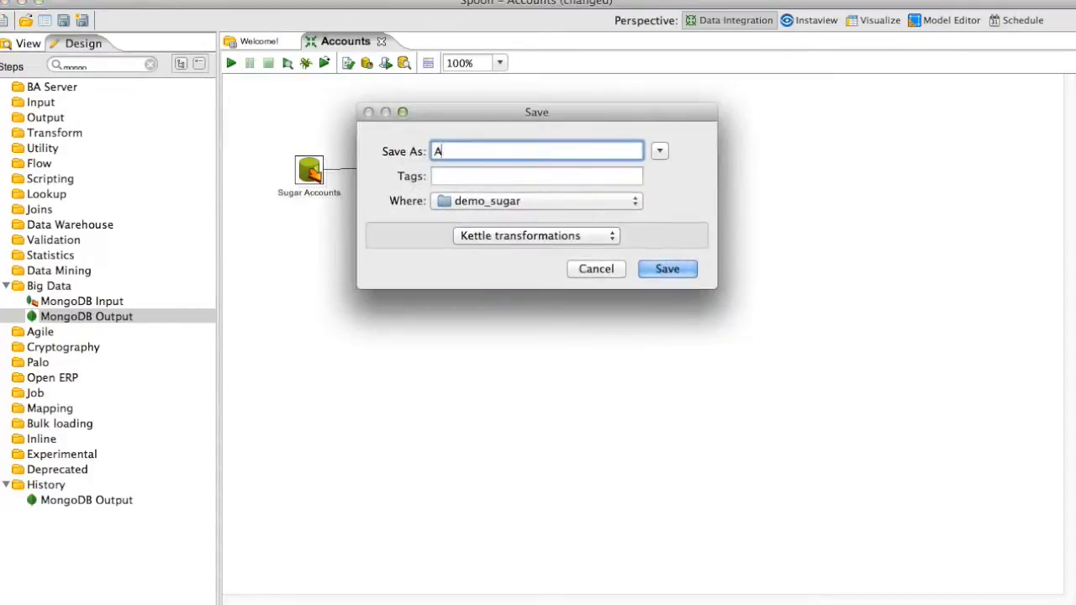
pyautogui.write('ccoun')
pyautogui.press('BackSpace')
pyautogui.press('BackSpace')
pyautogui.press('BackSpace')
pyautogui.press('BackSpace')
pyautogui.press('BackSpace')
pyautogui.press('BackSpace')
pyautogui.write('SugarAccounts')
pyautogui.click(662, 271)
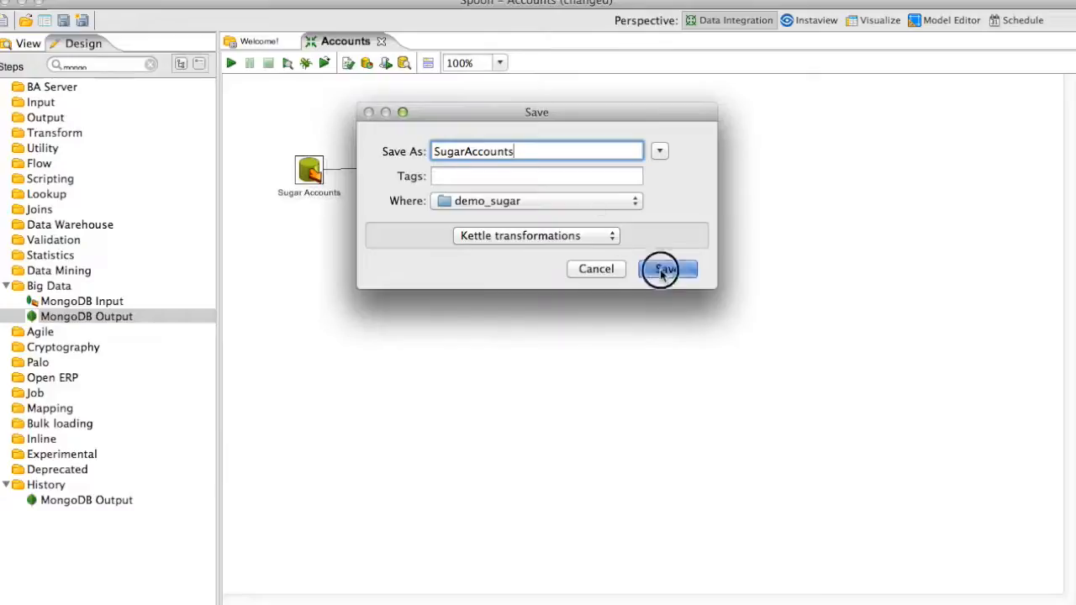
pyautogui.click(469, 519)
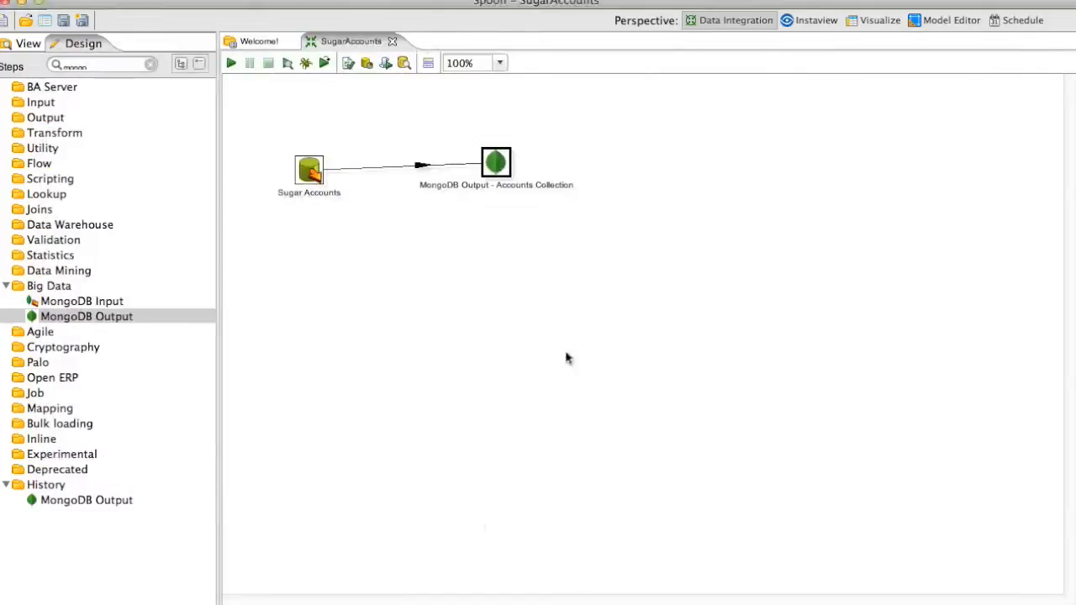
# Step: Align the MongoDB Output step with the Sugar Accounts step, then save the transformation and launch it with local execution
pyautogui.moveTo(488, 169); pyautogui.dragTo(443, 187)
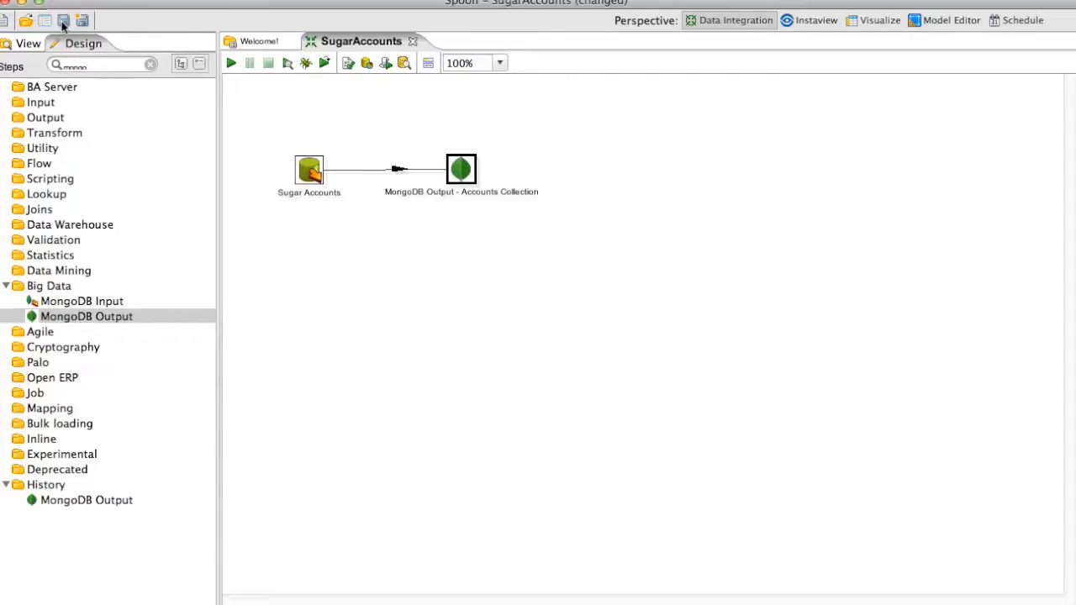
pyautogui.click(63, 23)
pyautogui.click(231, 63)
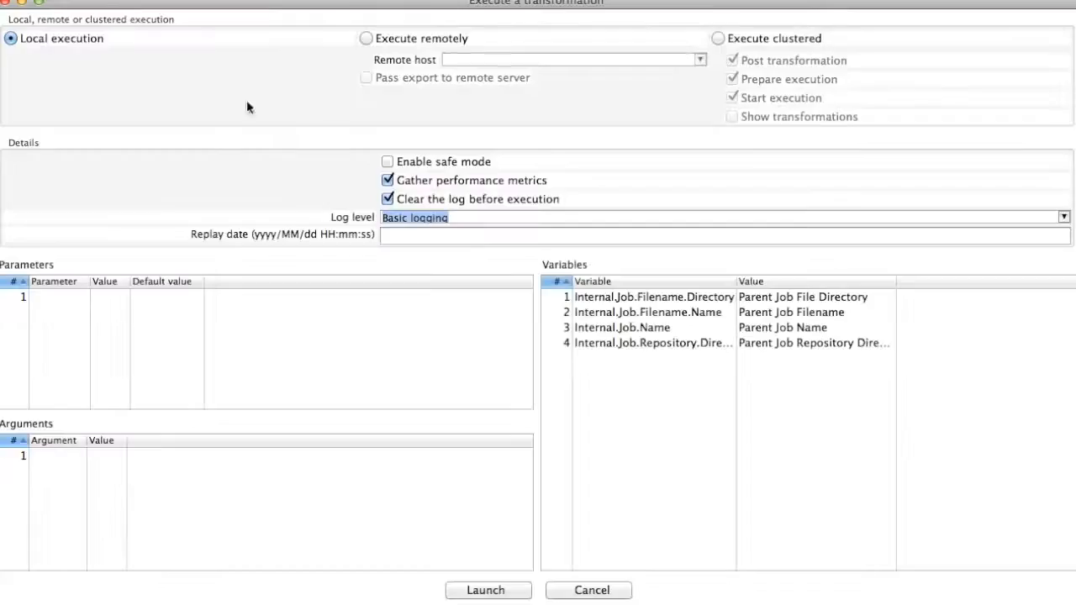
pyautogui.click(488, 590)
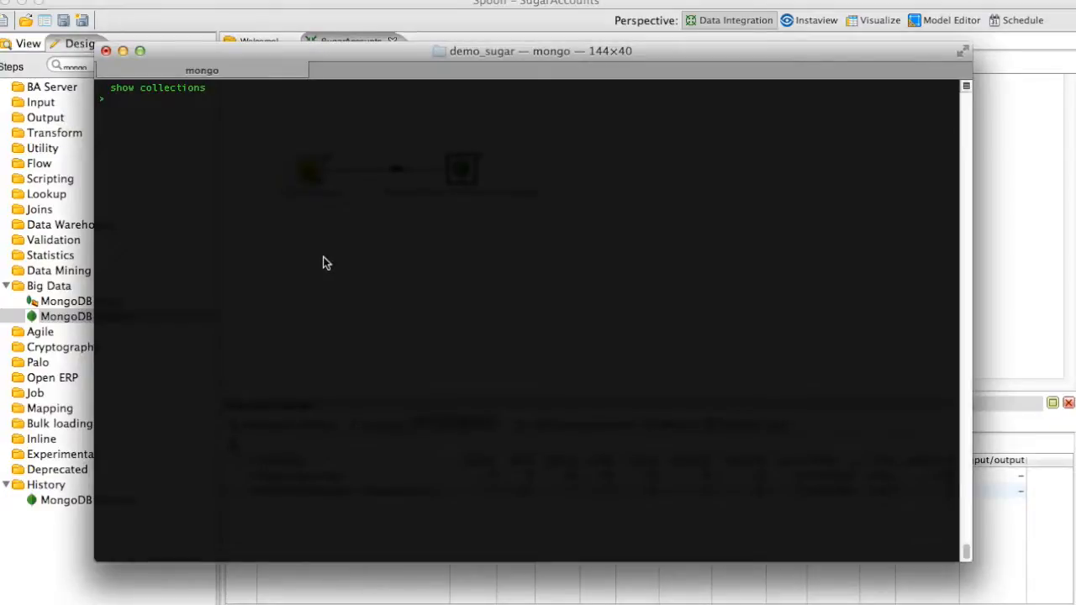
# Step: In the mongo shell, list the collections and retrieve one document from accounts with db.accounts.findOne();
pyautogui.write('show collections')
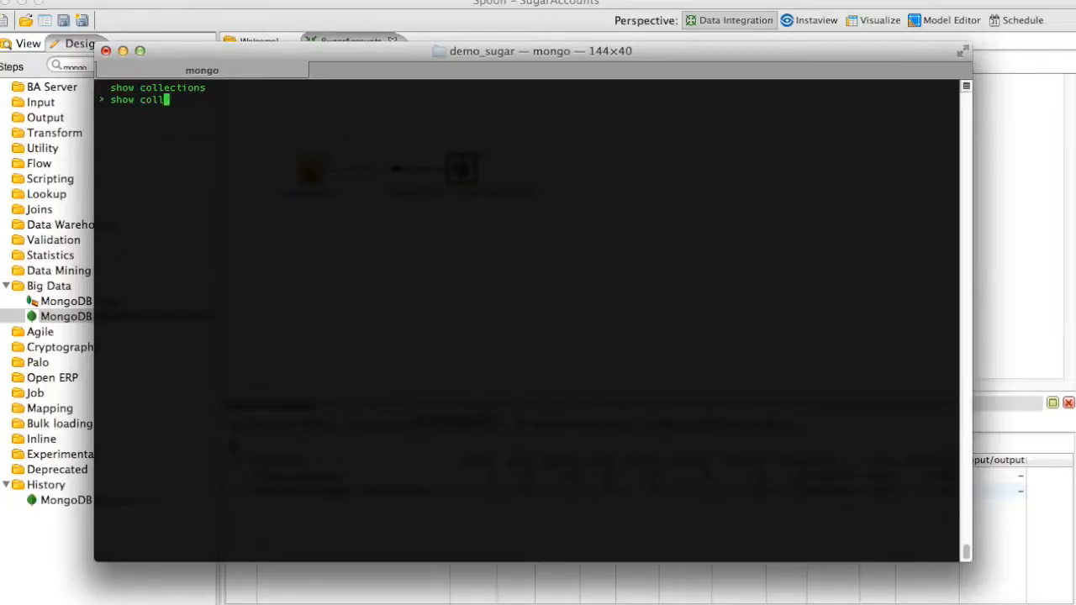
pyautogui.press('Return')
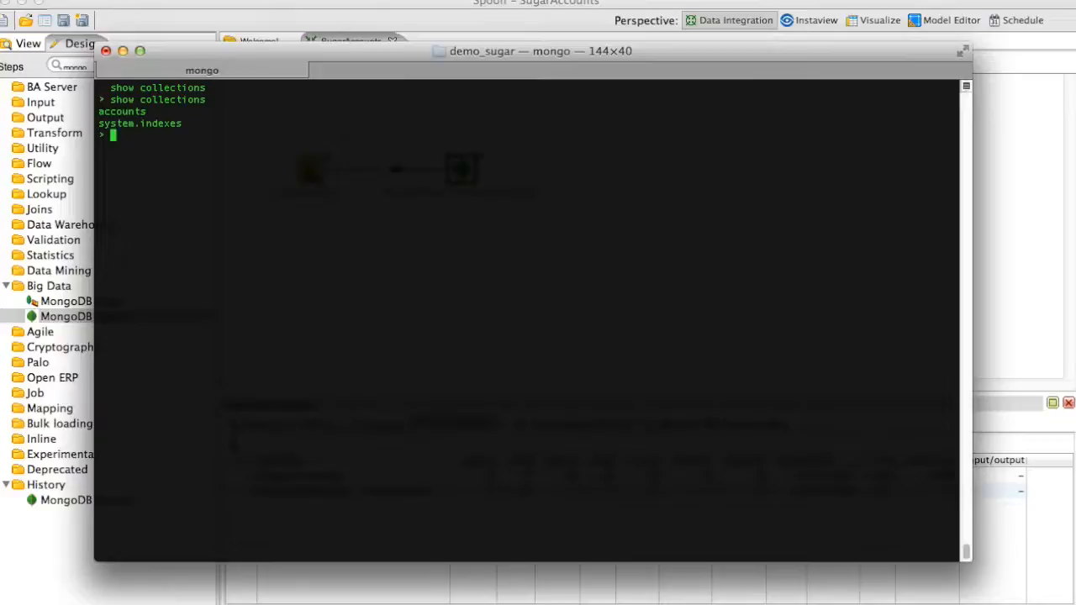
pyautogui.write('db.accounts.findO')
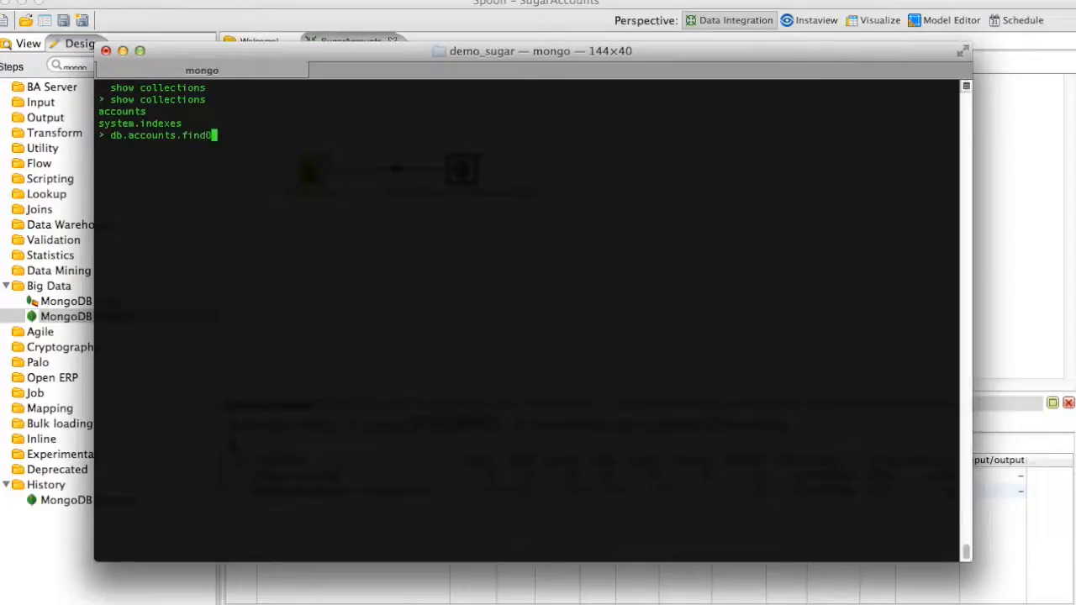
pyautogui.write('ne();')
pyautogui.press('Return')
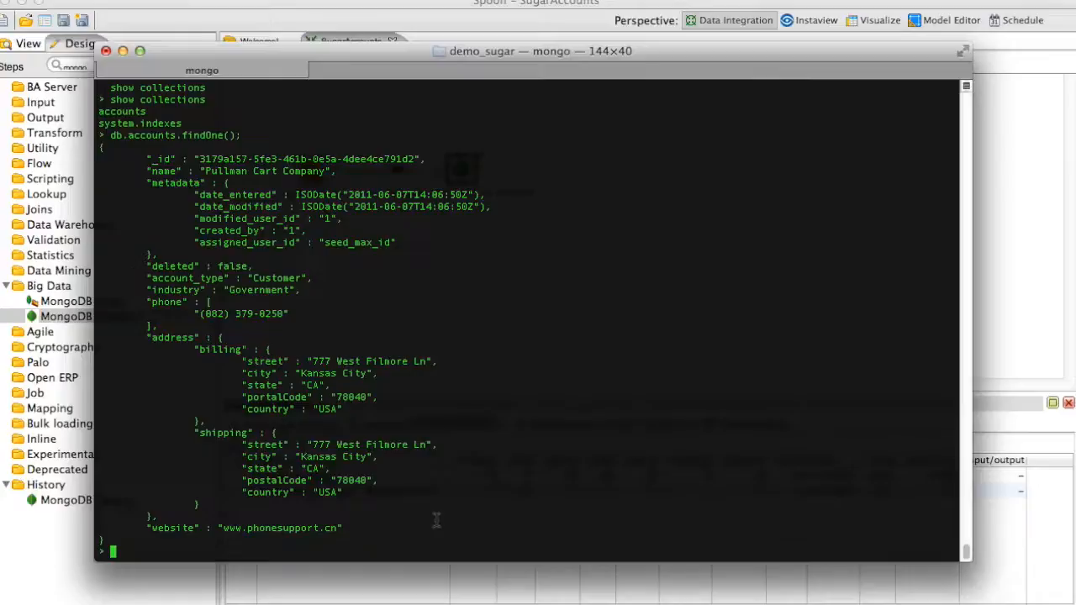
# Step: Query five accounts with db.accounts.find().limit(5).pretty() and examine the nested structure of the returned documents
pyautogui.click(411, 550)
pyautogui.press('Up')
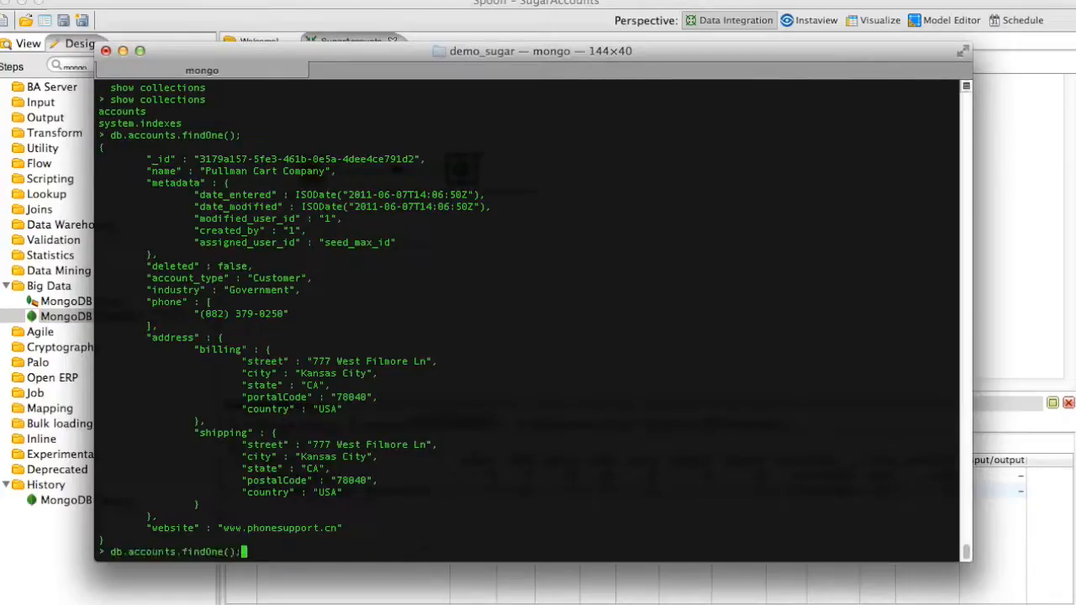
pyautogui.press('BackSpace')
pyautogui.press('BackSpace')
pyautogui.press('BackSpace')
pyautogui.press('BackSpace')
pyautogui.write('().limit)')
pyautogui.press('BackSpace')
pyautogui.write('(5).pretty()')
pyautogui.press('Return')
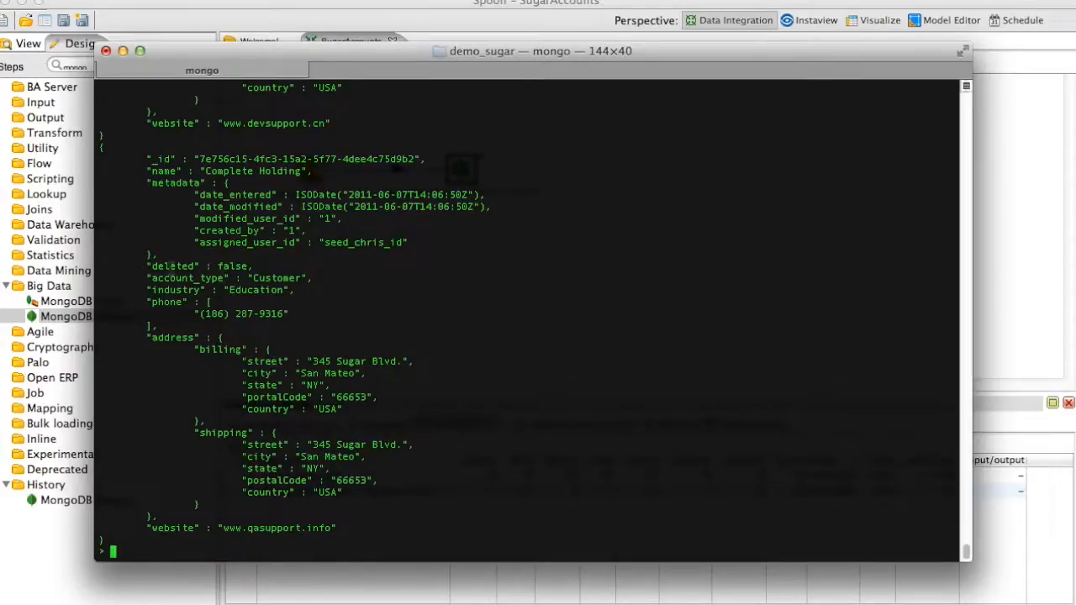
pyautogui.scroll(5, 223, 290)
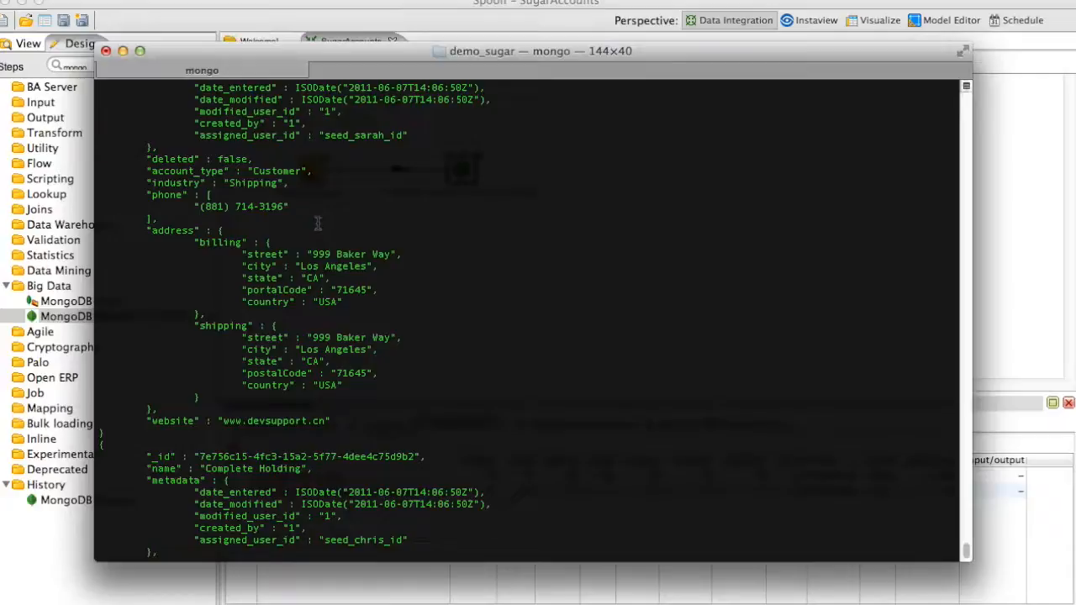
pyautogui.scroll(5, 320, 220)
pyautogui.scroll(5, 299, 254)
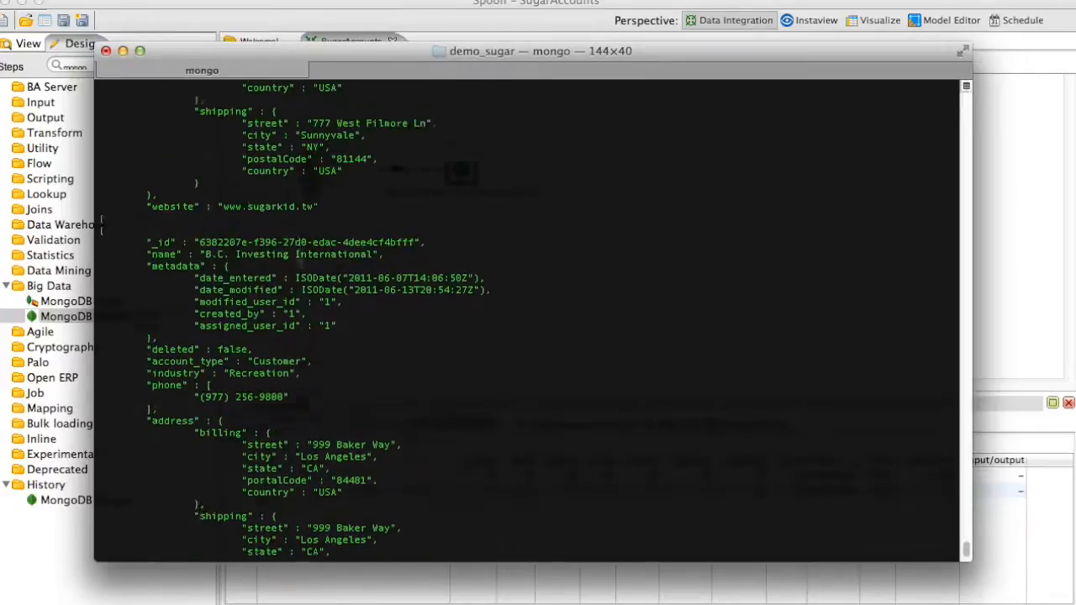
pyautogui.scroll(10, 300, 254)
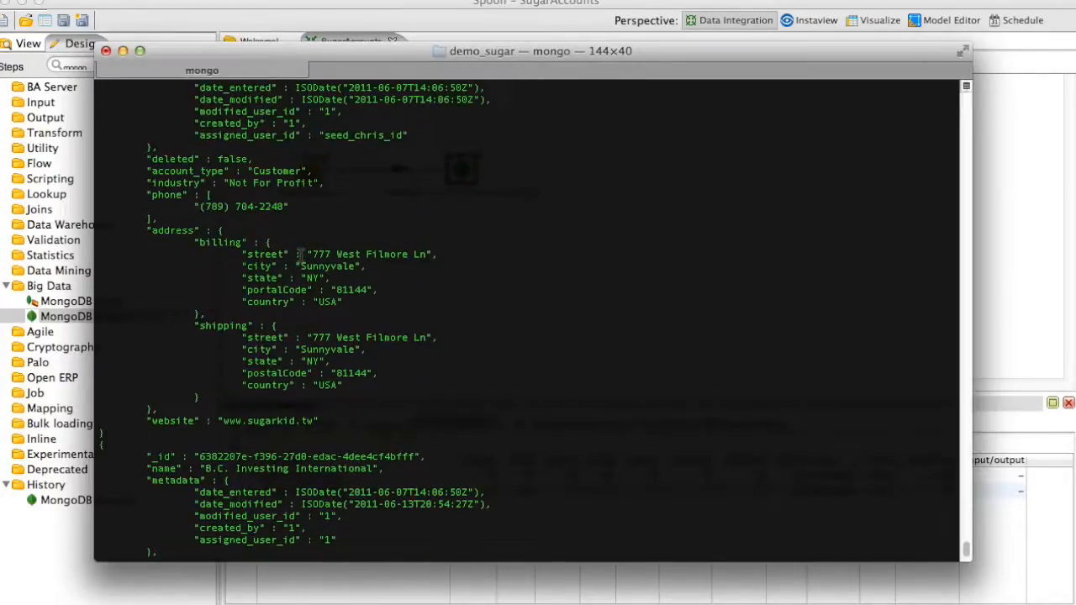
pyautogui.scroll(-15, 298, 266)
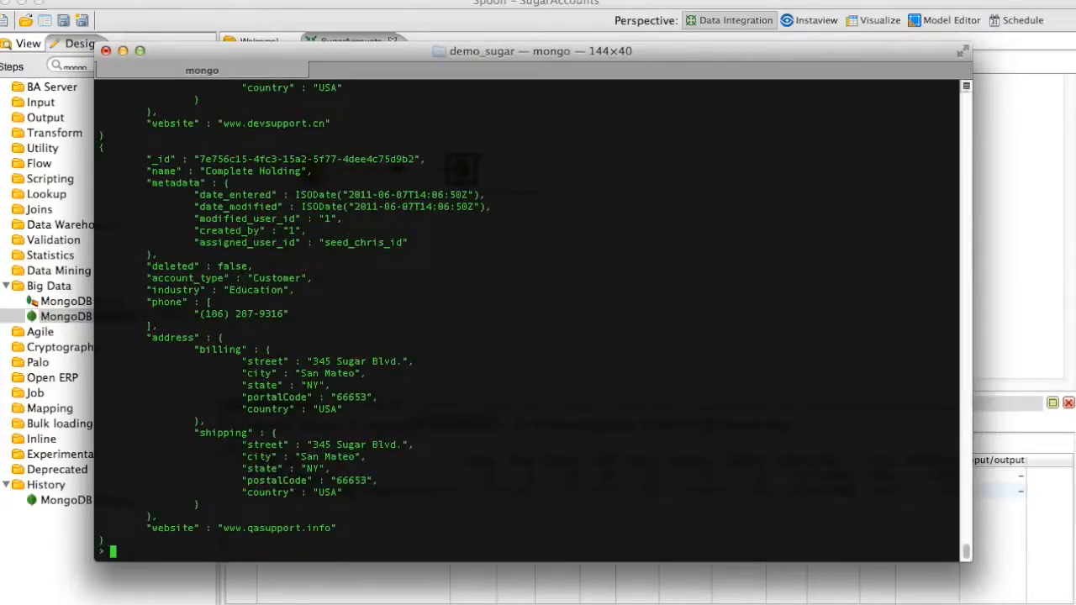
# Step: Switch back to Spoon and create a new transformation containing a Table input step
pyautogui.click(1024, 260)
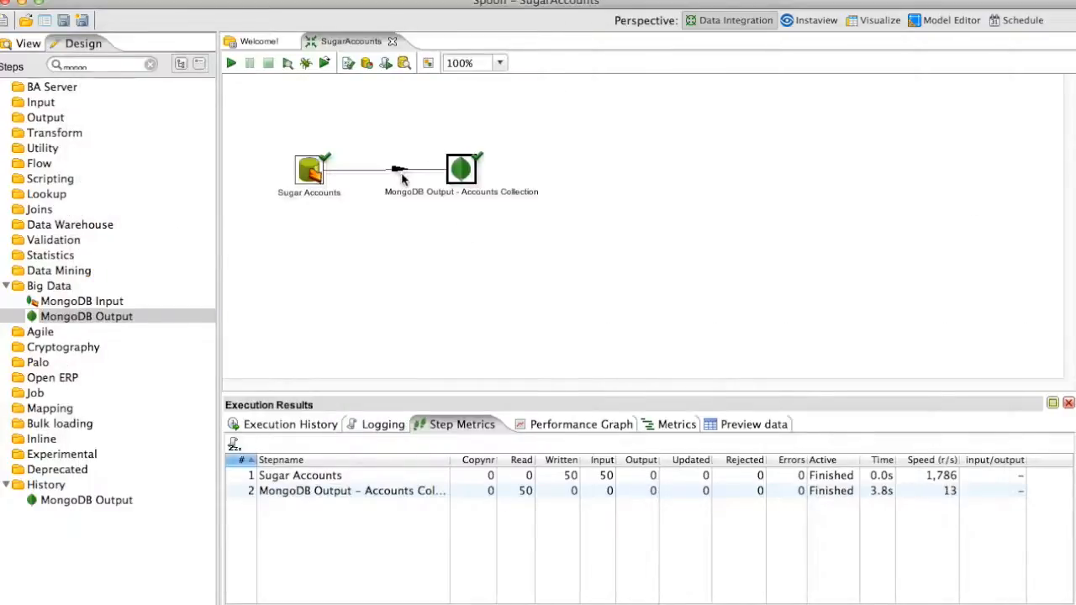
pyautogui.click(26, 20)
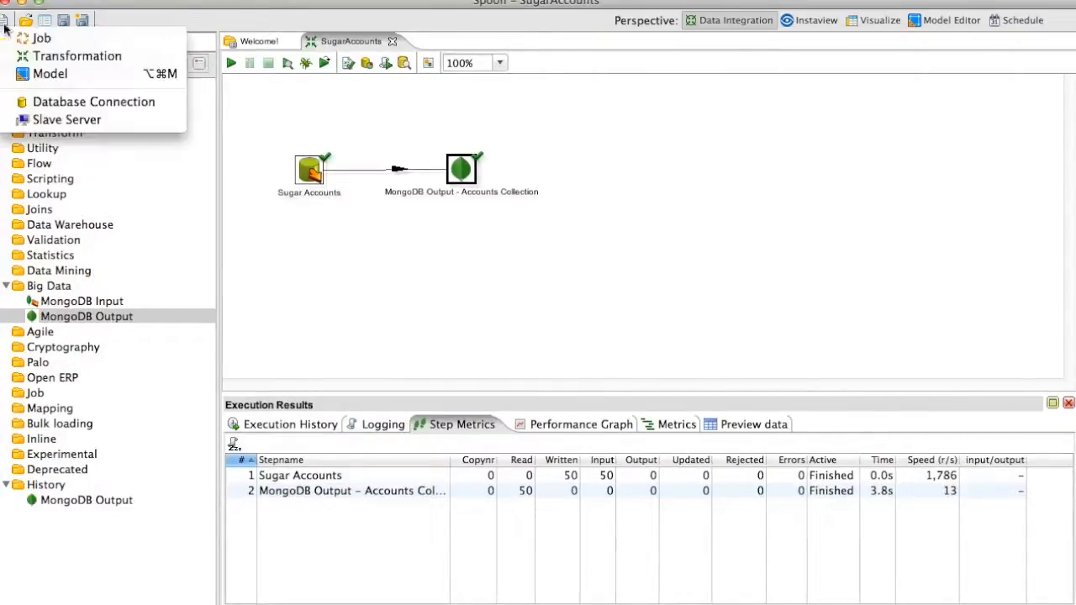
pyautogui.click(43, 57)
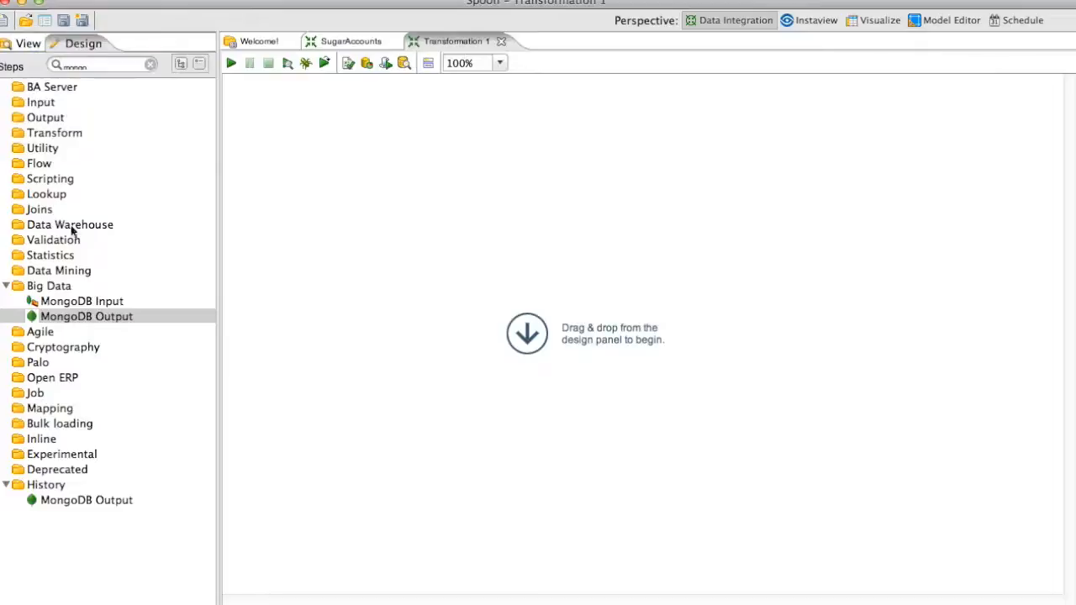
pyautogui.click(150, 64)
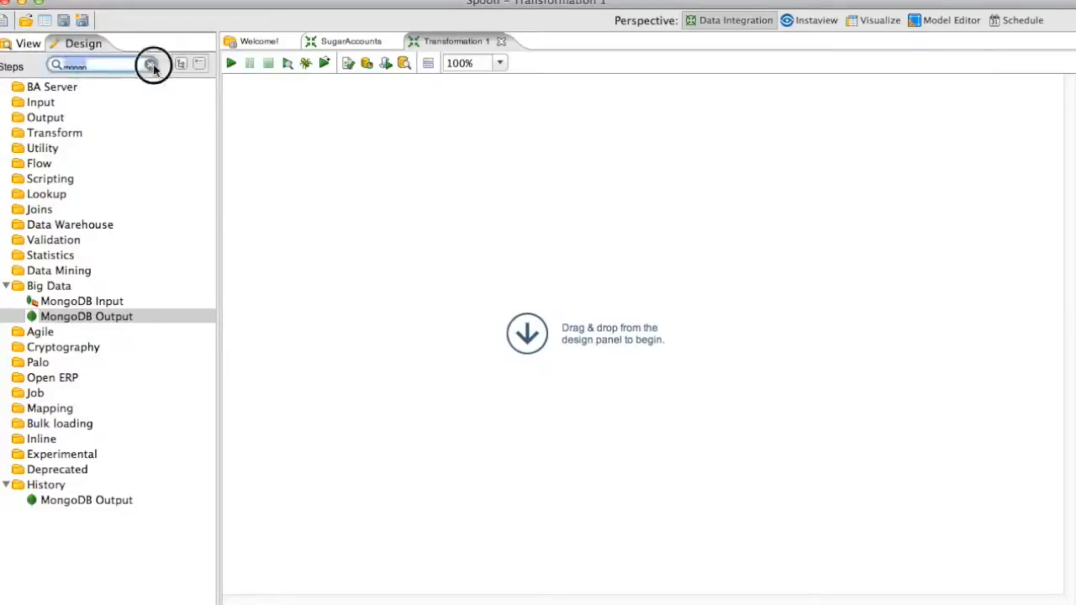
pyautogui.write('table')
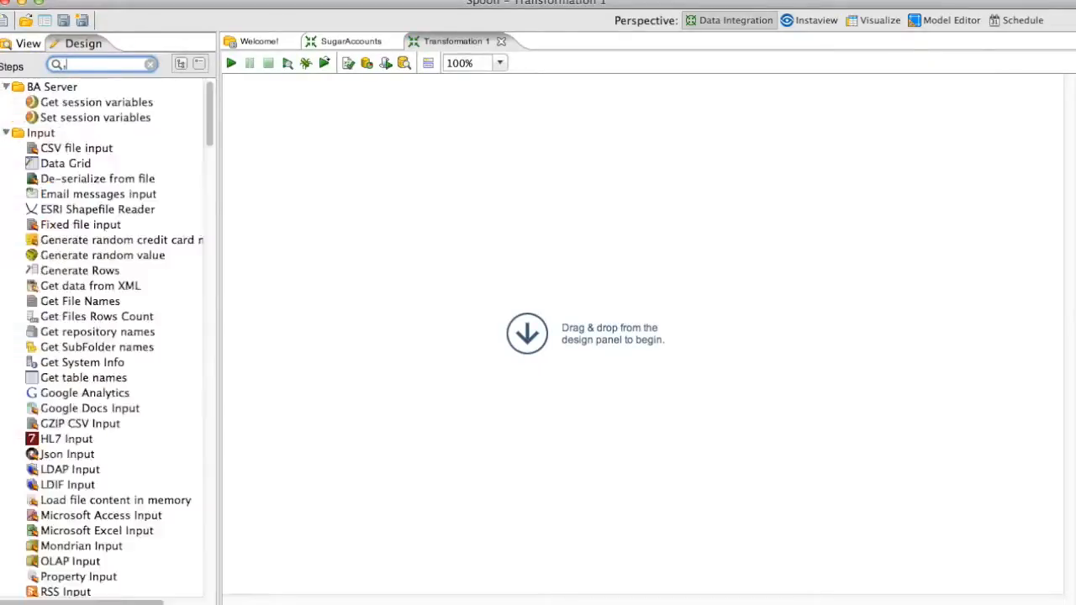
pyautogui.moveTo(69, 131); pyautogui.dragTo(296, 141)
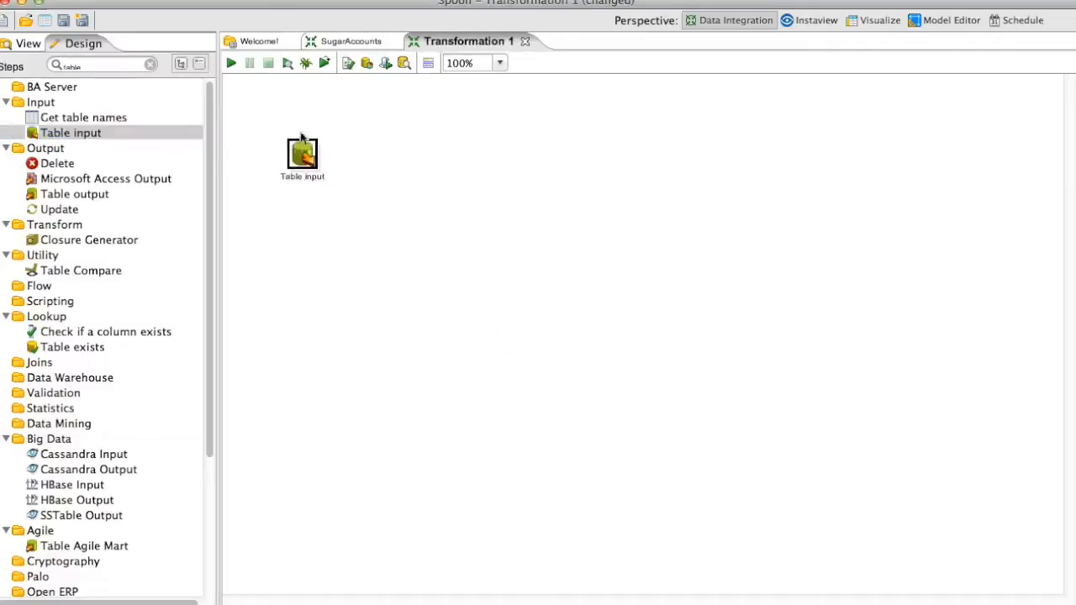
# Step: Set the Table input step's connection to SugarCRM DB
pyautogui.doubleClick(300, 149)
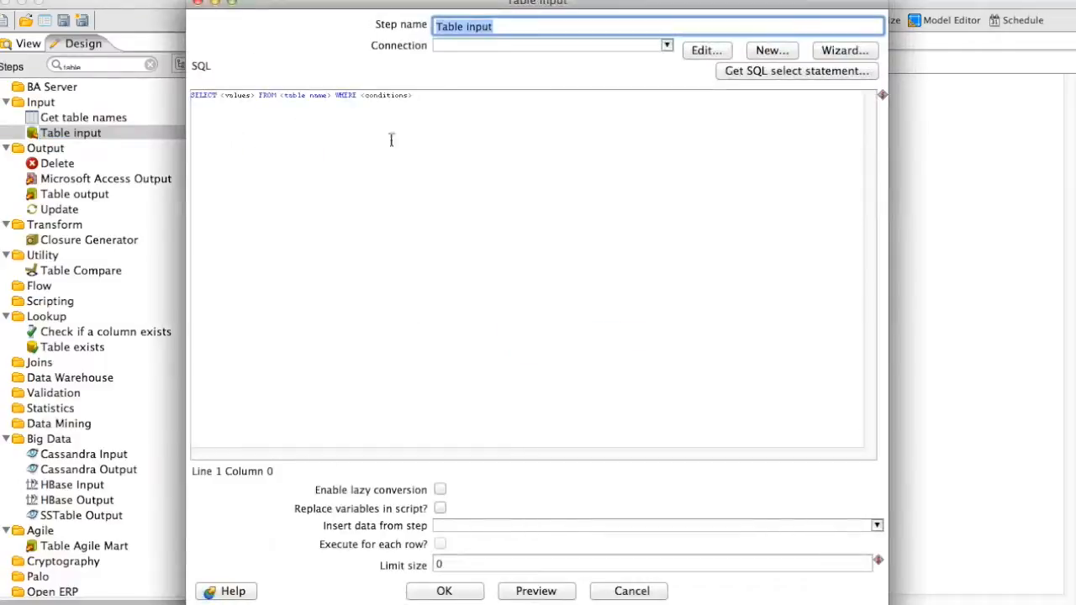
pyautogui.click(666, 46)
pyautogui.click(473, 91)
pyautogui.click(667, 47)
pyautogui.click(469, 90)
# Step: Generate the SQL select statement from the contacts table in SugarCRM DB, including the field names
pyautogui.click(758, 71)
pyautogui.click(131, 66)
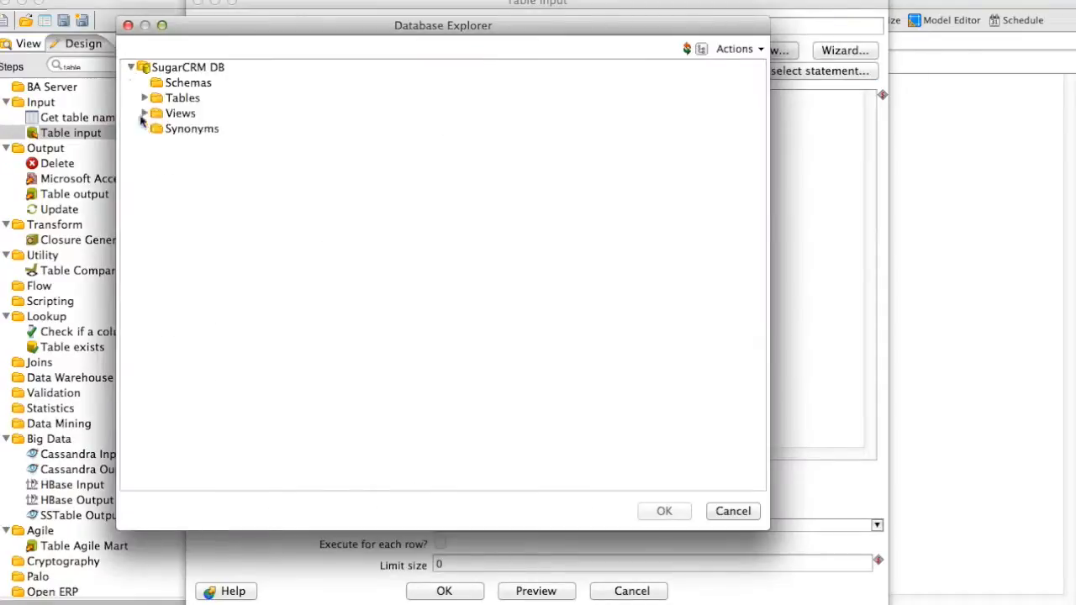
pyautogui.click(140, 97)
pyautogui.scroll(-2, 200, 236)
pyautogui.scroll(-3, 200, 236)
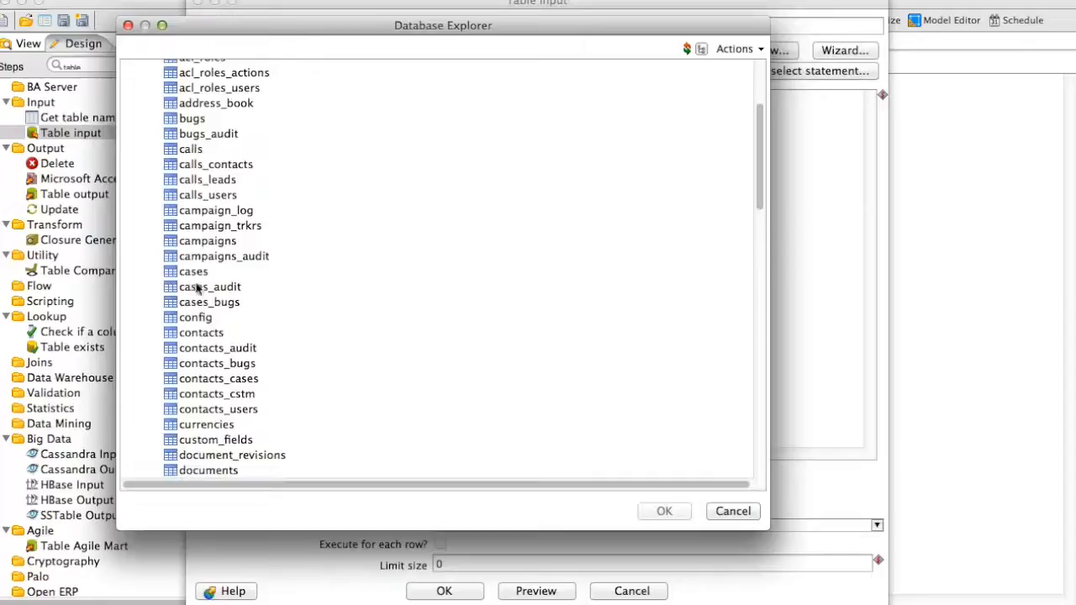
pyautogui.doubleClick(204, 333)
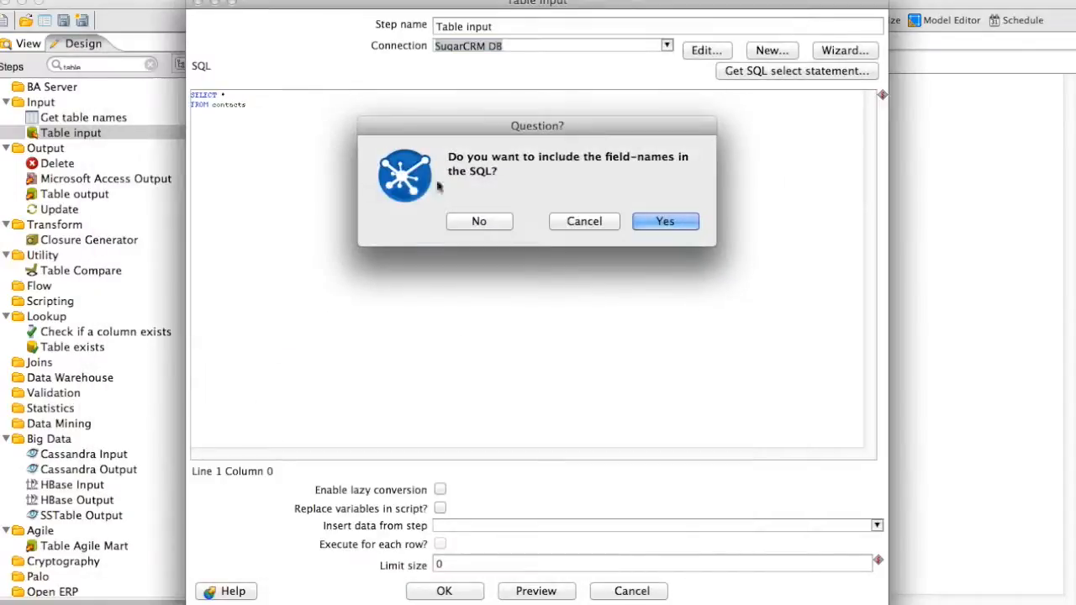
pyautogui.click(666, 221)
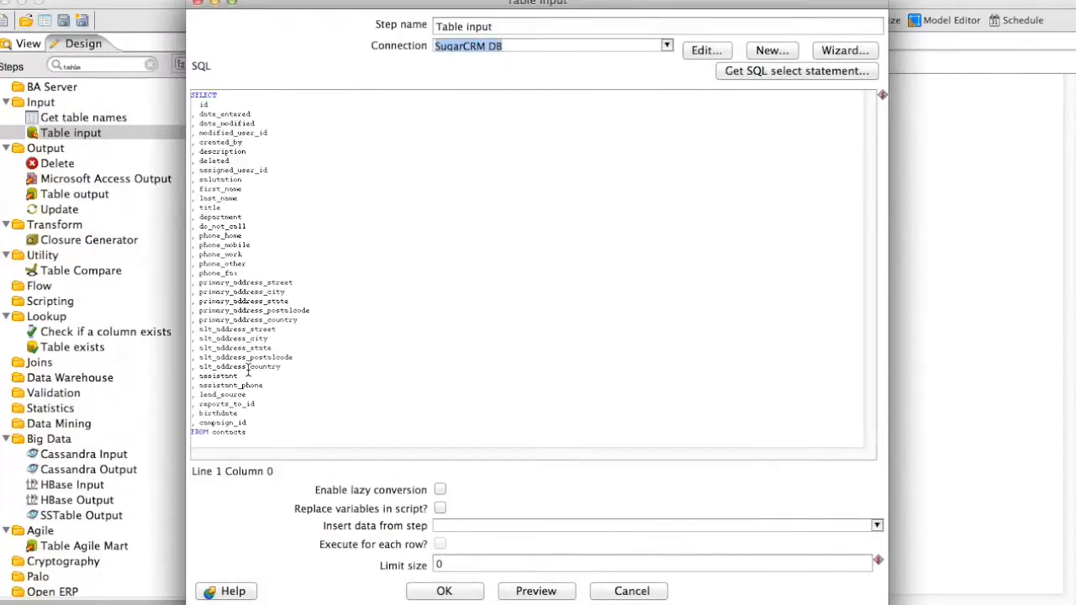
# Step: Preview 1000 rows of the contacts query and examine the columns and rows through to the end
pyautogui.click(525, 592)
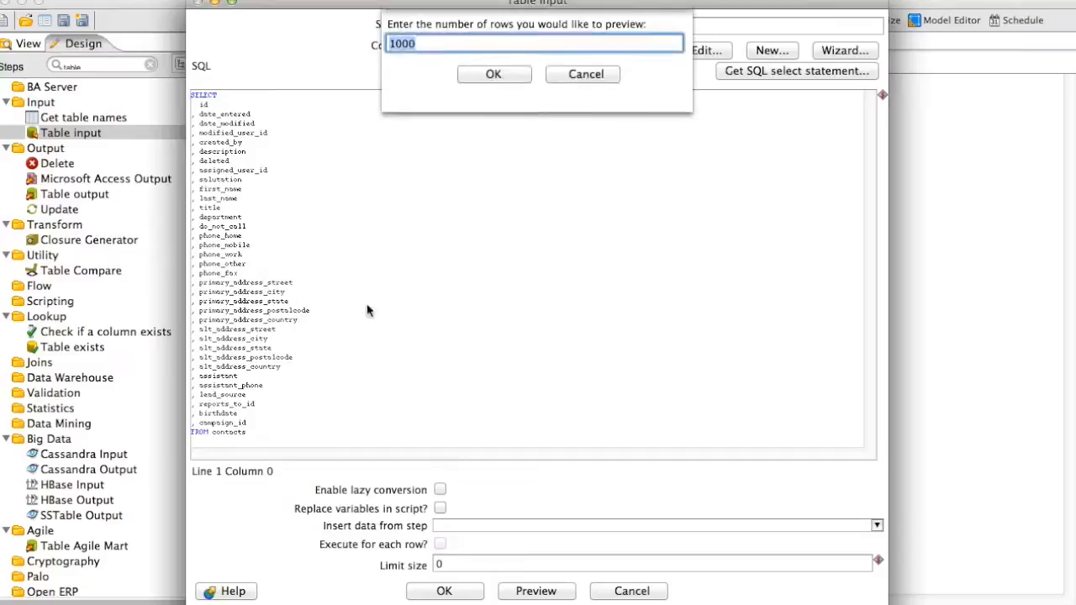
pyautogui.click(495, 74)
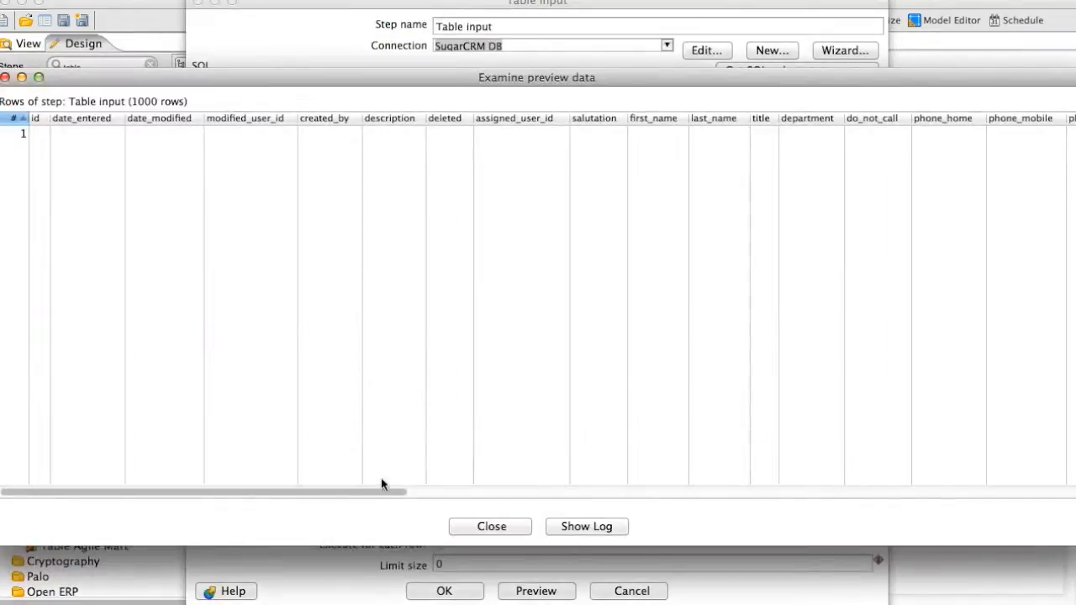
pyautogui.moveTo(311, 492); pyautogui.dragTo(967, 490)
pyautogui.scroll(-10, 499, 365)
pyautogui.click(492, 527)
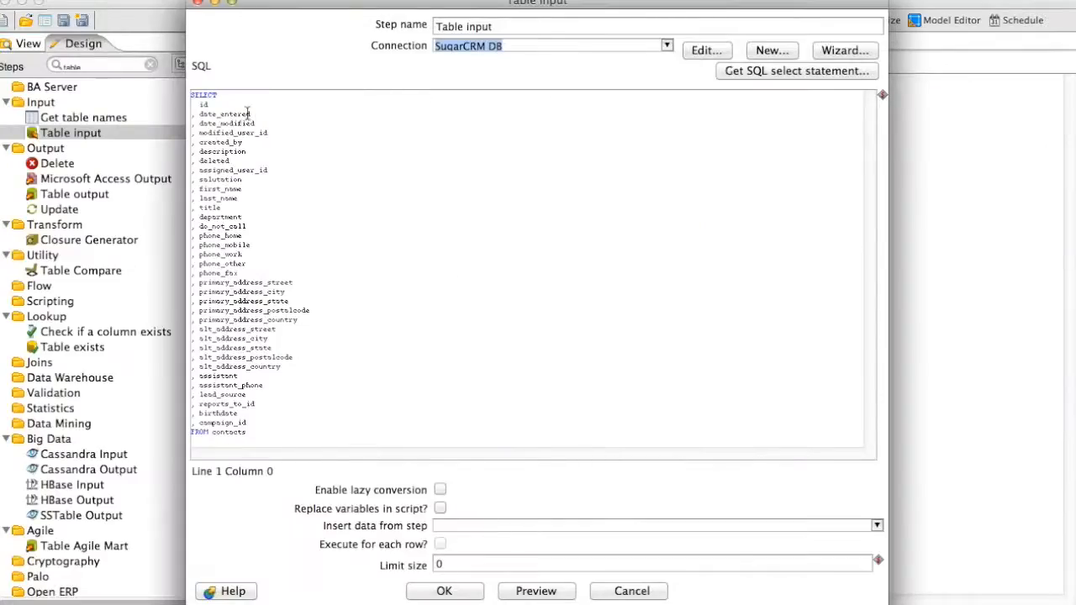
# Step: Rename the Table input step as Sugar Contacts and accept its settings
pyautogui.click(248, 113)
pyautogui.tripleClick(512, 26)
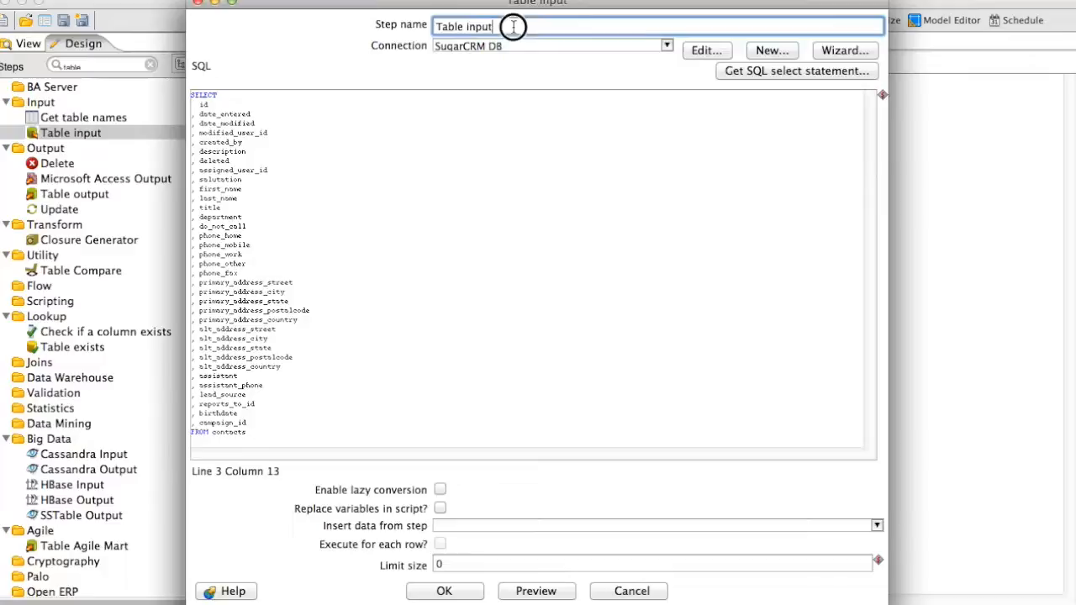
pyautogui.write('Sugar Contacts')
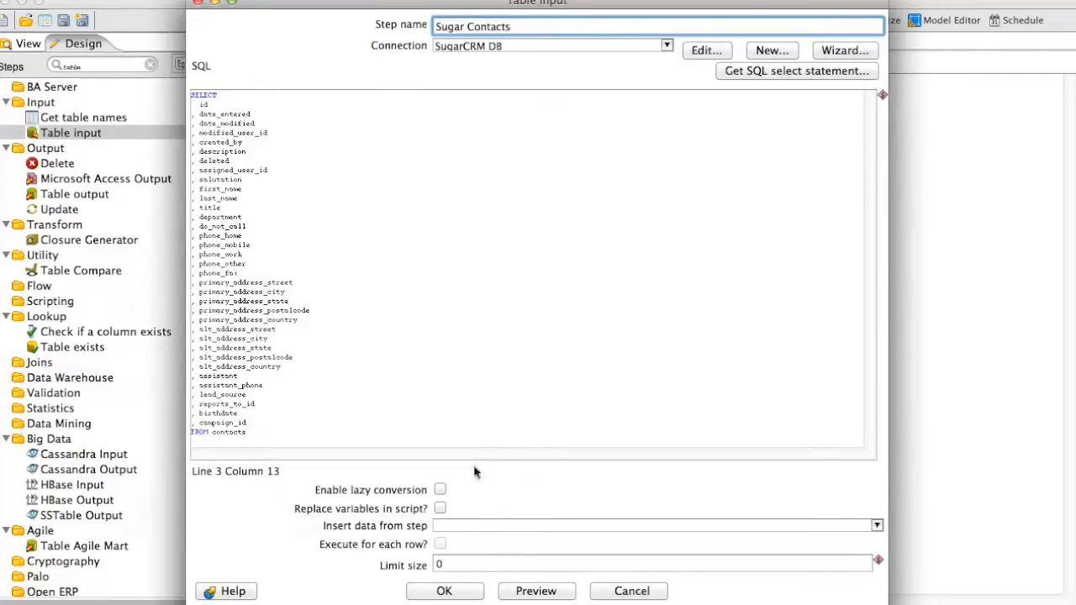
pyautogui.click(445, 591)
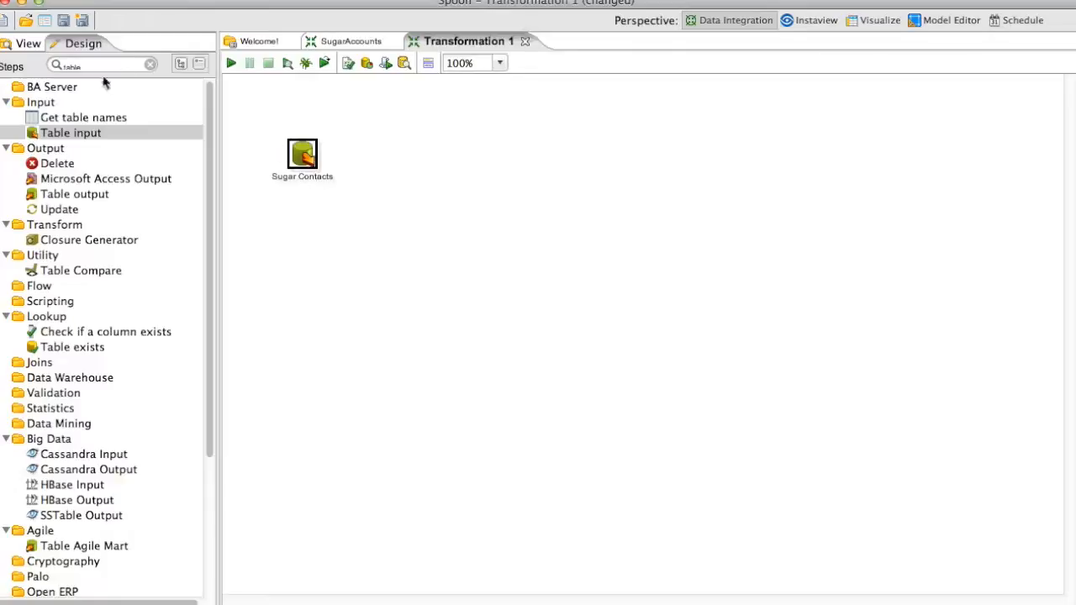
# Step: Add a MongoDB Output step beside Sugar Contacts and connect the two with a hop
pyautogui.doubleClick(76, 66)
pyautogui.write('mongo')
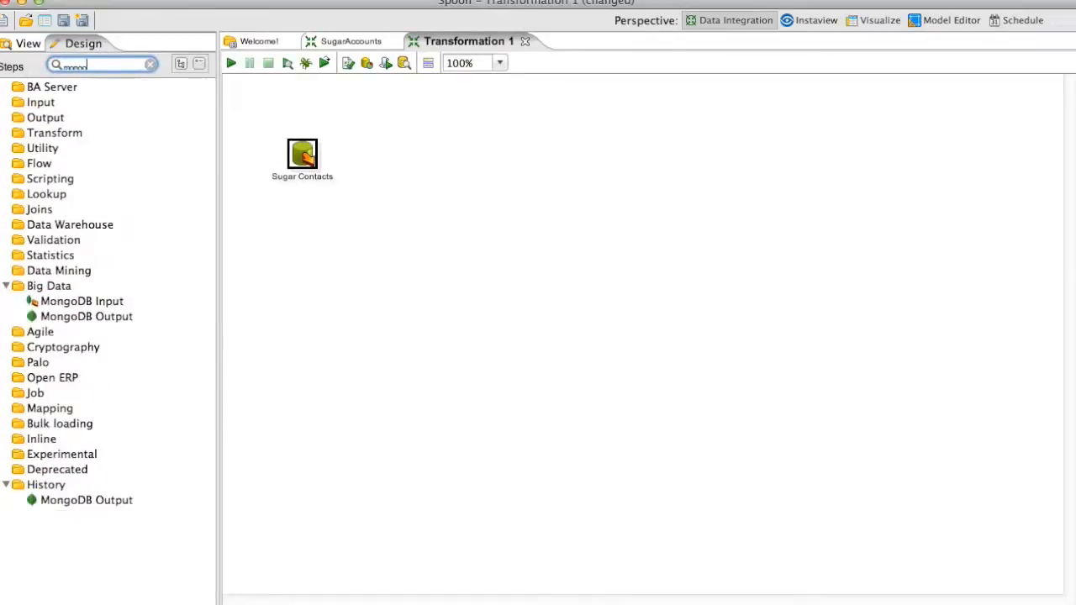
pyautogui.moveTo(75, 318); pyautogui.dragTo(441, 156)
pyautogui.moveTo(308, 157); pyautogui.dragTo(446, 158)
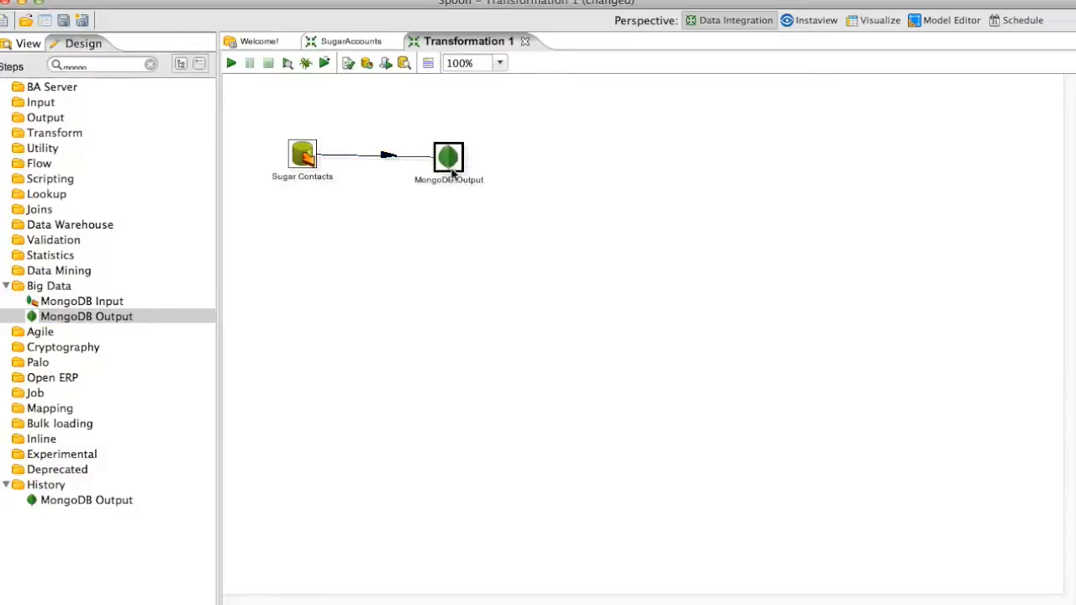
# Step: Rename the MongoDB Output step as MongoDB Output - Contacts
pyautogui.doubleClick(448, 158)
pyautogui.click(472, 154)
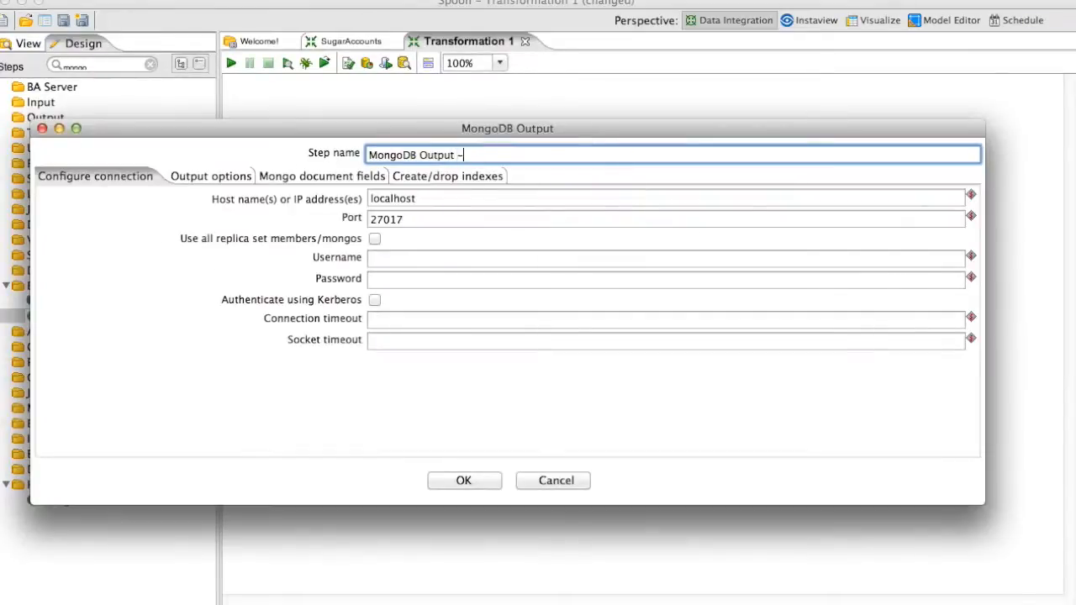
pyautogui.write('- Contacts')
# Step: Set the MongoDB output database to suggarData and the collection to contacts
pyautogui.click(193, 176)
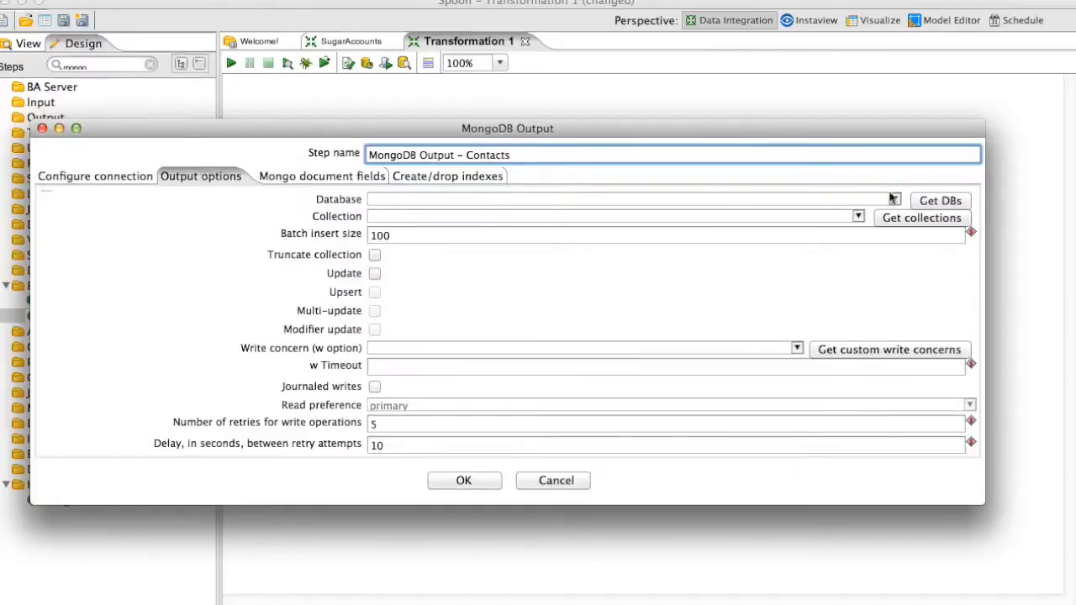
pyautogui.click(925, 201)
pyautogui.click(894, 199)
pyautogui.scroll(-5, 457, 248)
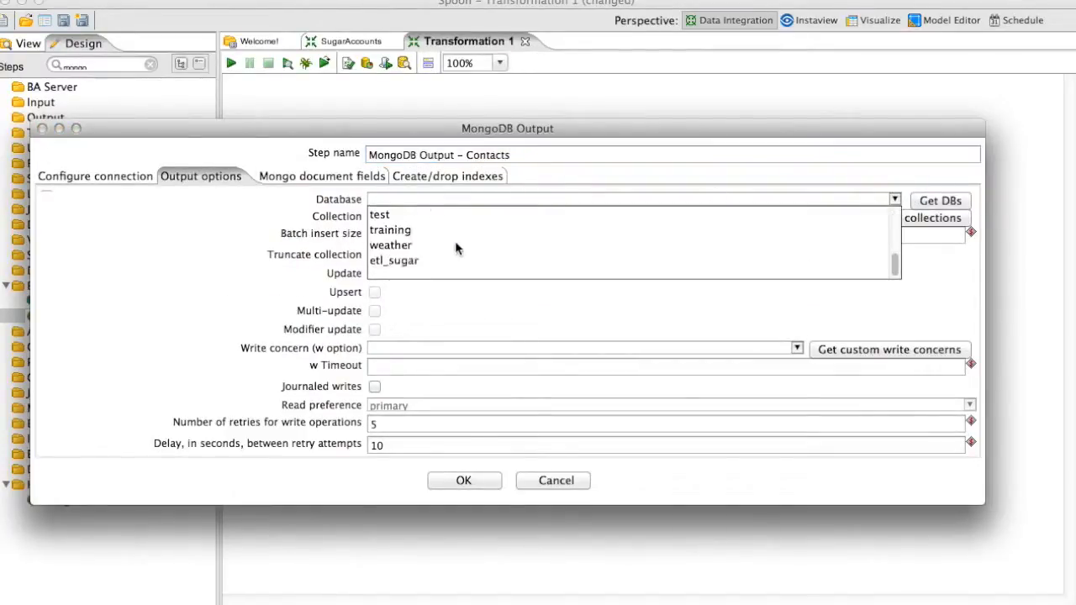
pyautogui.click(399, 270)
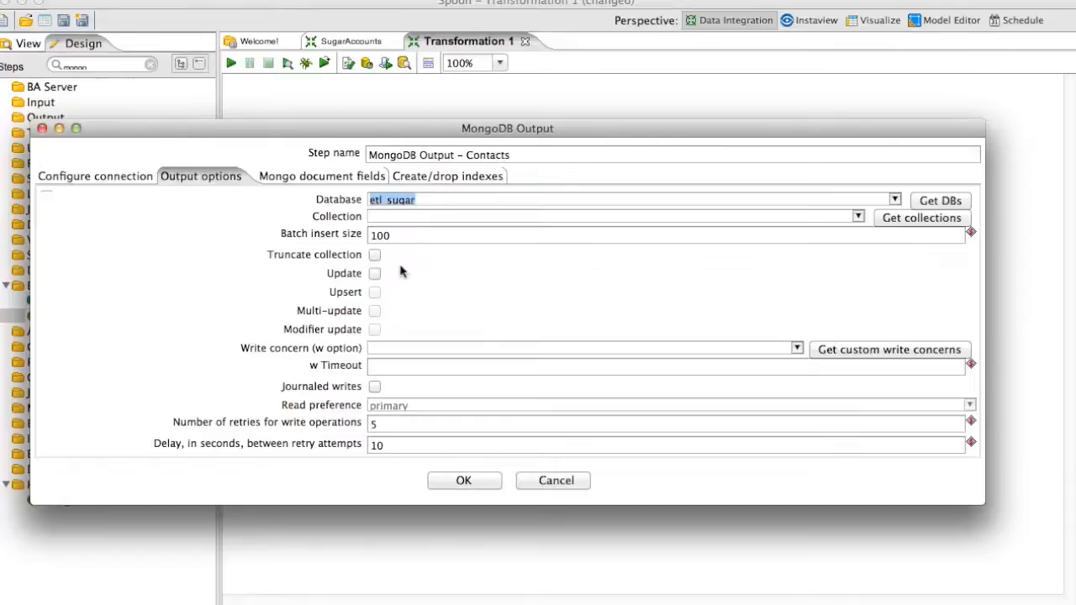
pyautogui.click(895, 199)
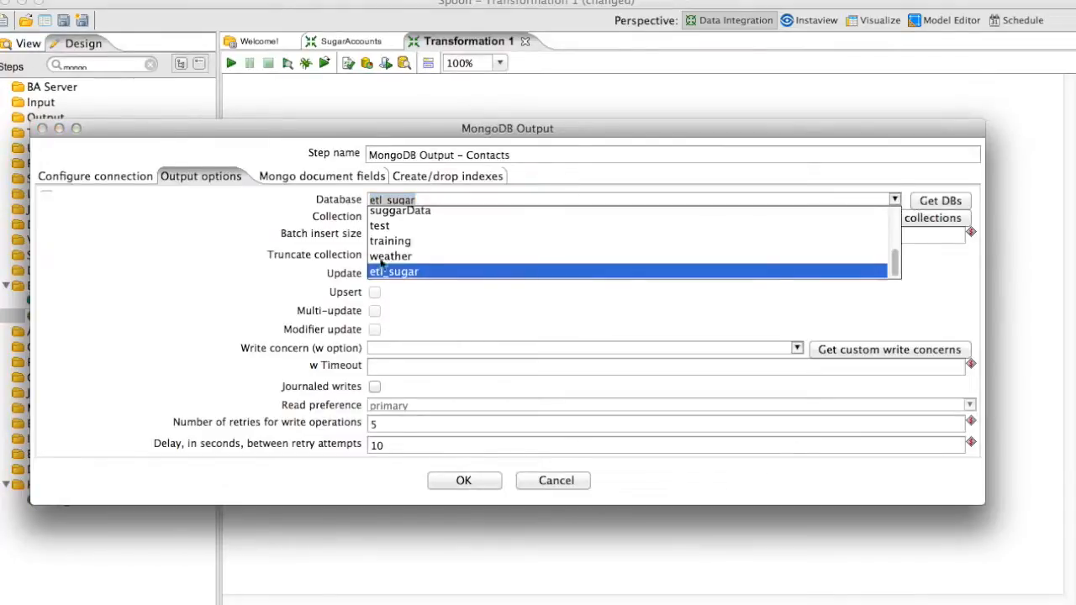
pyautogui.click(404, 211)
pyautogui.click(922, 217)
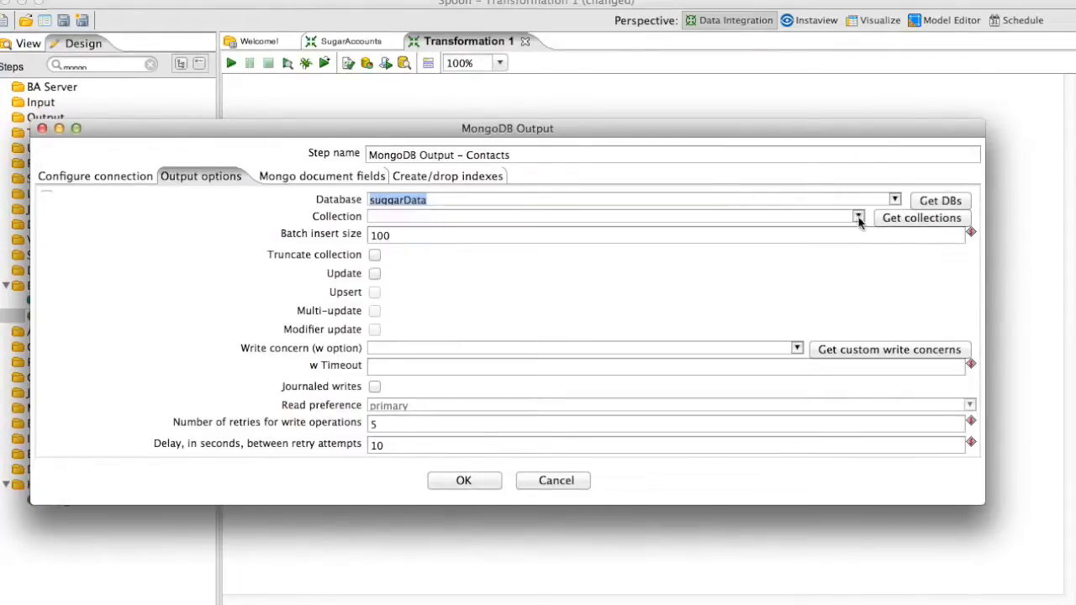
pyautogui.click(858, 217)
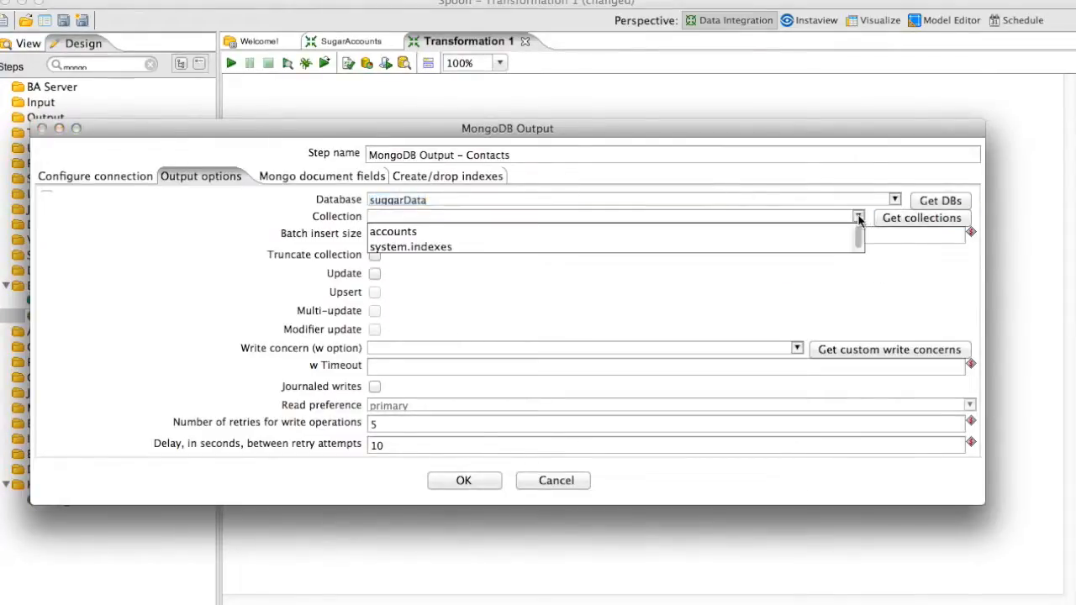
pyautogui.click(412, 216)
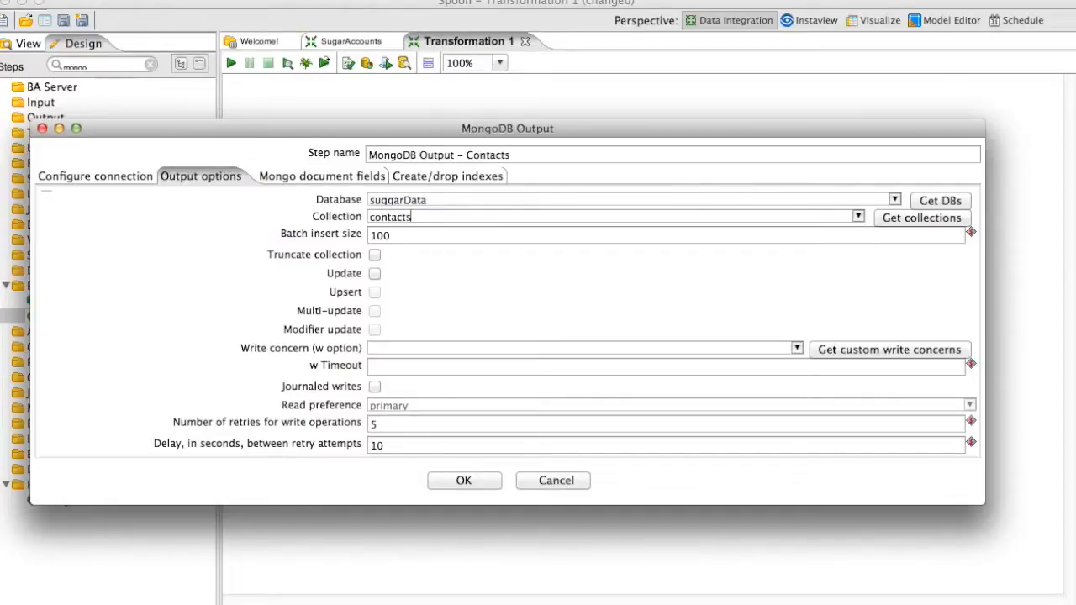
# Step: Load the incoming contact fields into the Mongo document fields and set the document path of id to _id
pyautogui.click(283, 175)
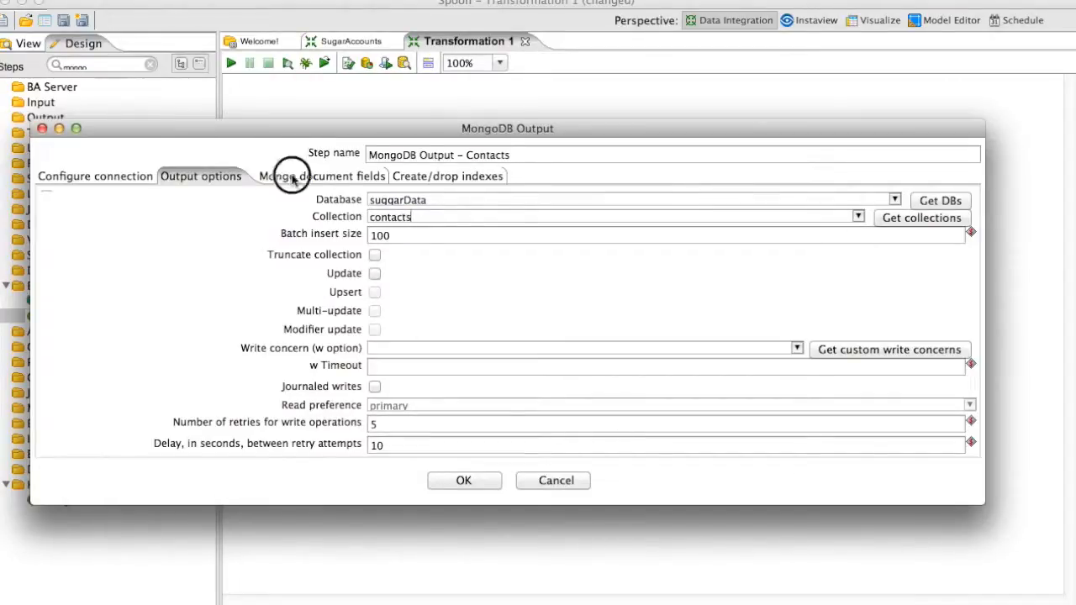
pyautogui.click(69, 432)
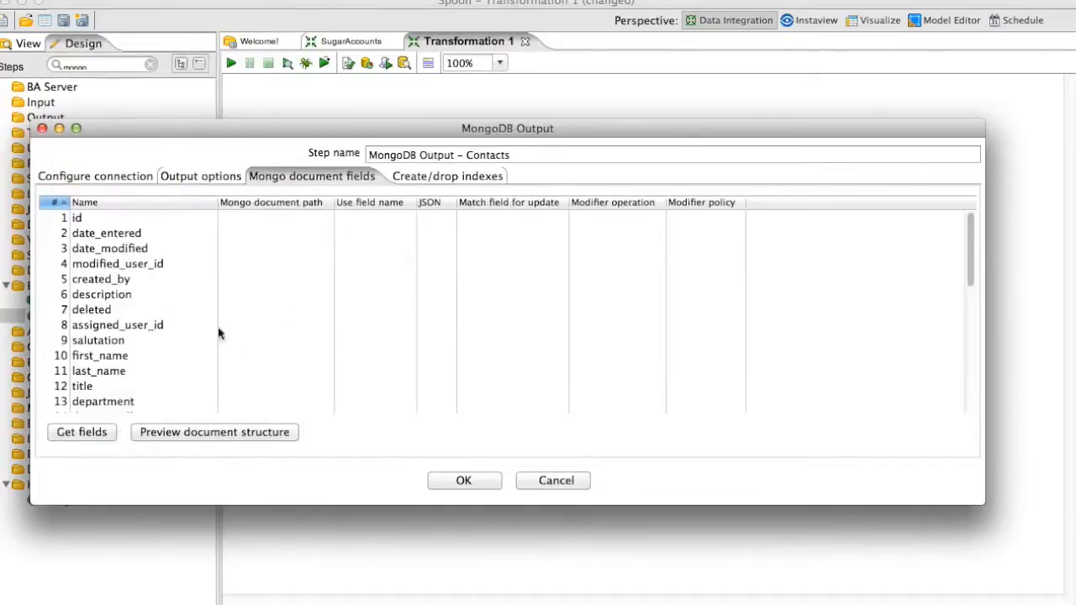
pyautogui.click(284, 225)
pyautogui.write('_id')
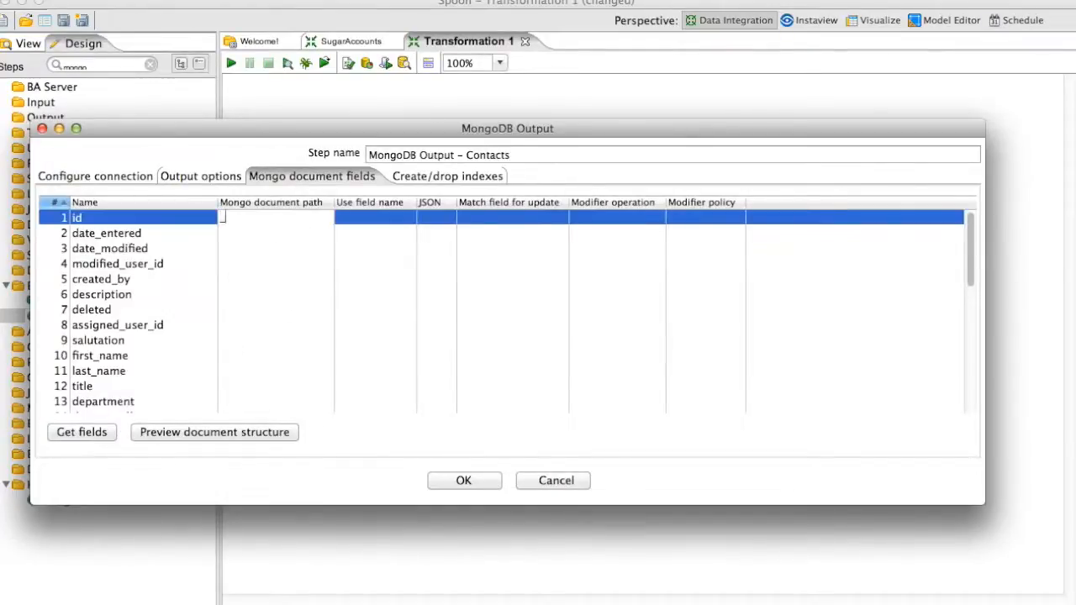
# Step: Set the document path to metadata for date_entered, date_modified, modified_user_id, created_by and assigned_user_id
pyautogui.click(251, 233)
pyautogui.write('metadata')
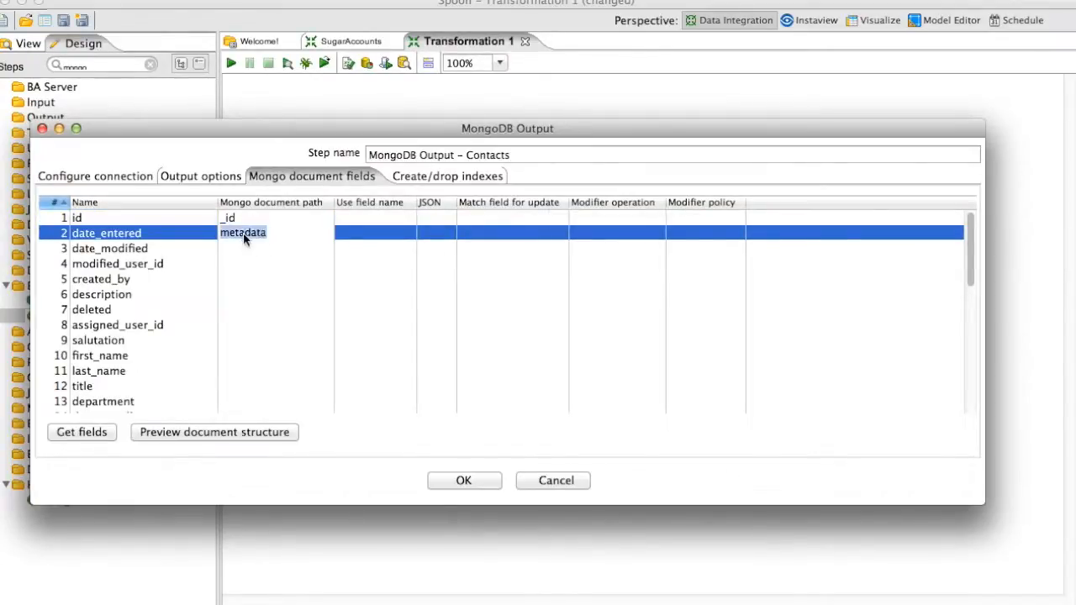
pyautogui.click(243, 249)
pyautogui.write('metadata')
pyautogui.click(234, 265)
pyautogui.write('metadata')
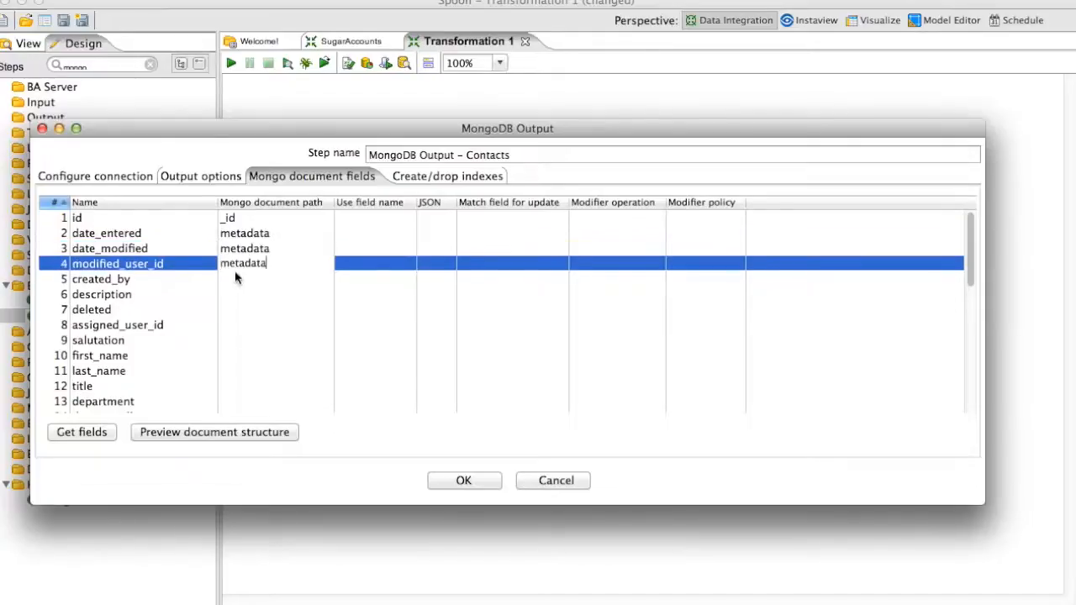
pyautogui.click(234, 279)
pyautogui.write('metadata')
pyautogui.click(236, 327)
pyautogui.press('super+v')
# Step: Set the document paths of phone_home, phone_mobile and phone_work to phone[0], phone[1] and phone[2] respectively
pyautogui.scroll(-5, 260, 356)
pyautogui.scroll(-5, 263, 358)
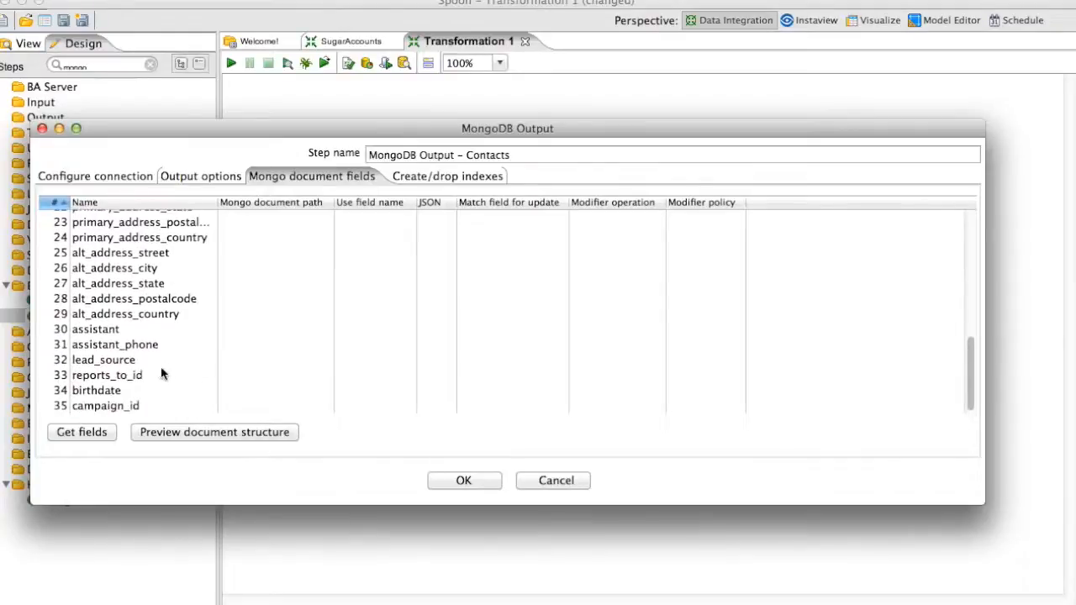
pyautogui.scroll(10, 281, 311)
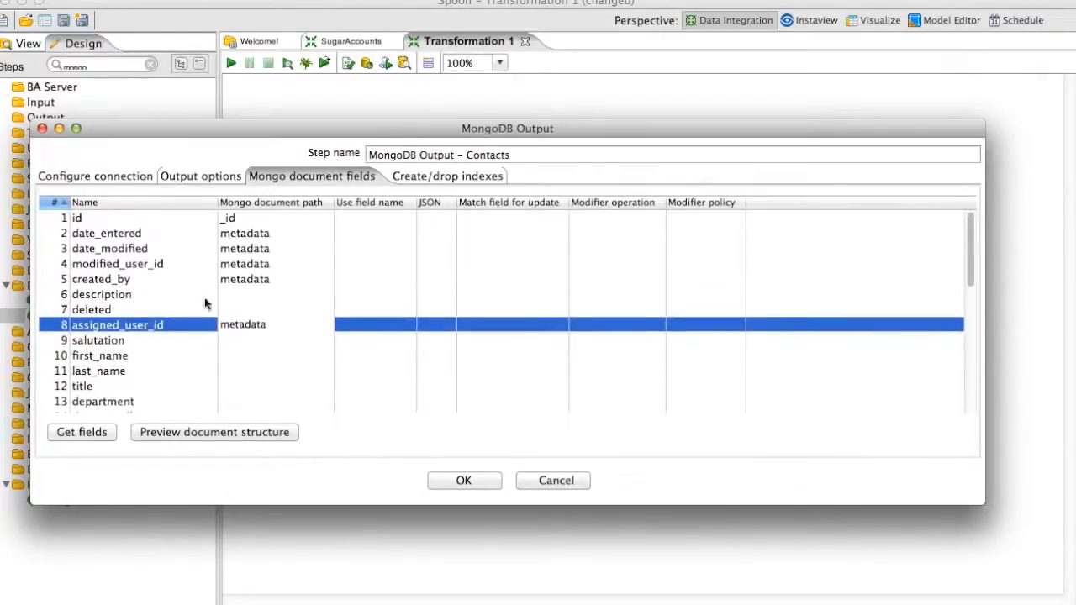
pyautogui.scroll(-2, 236, 355)
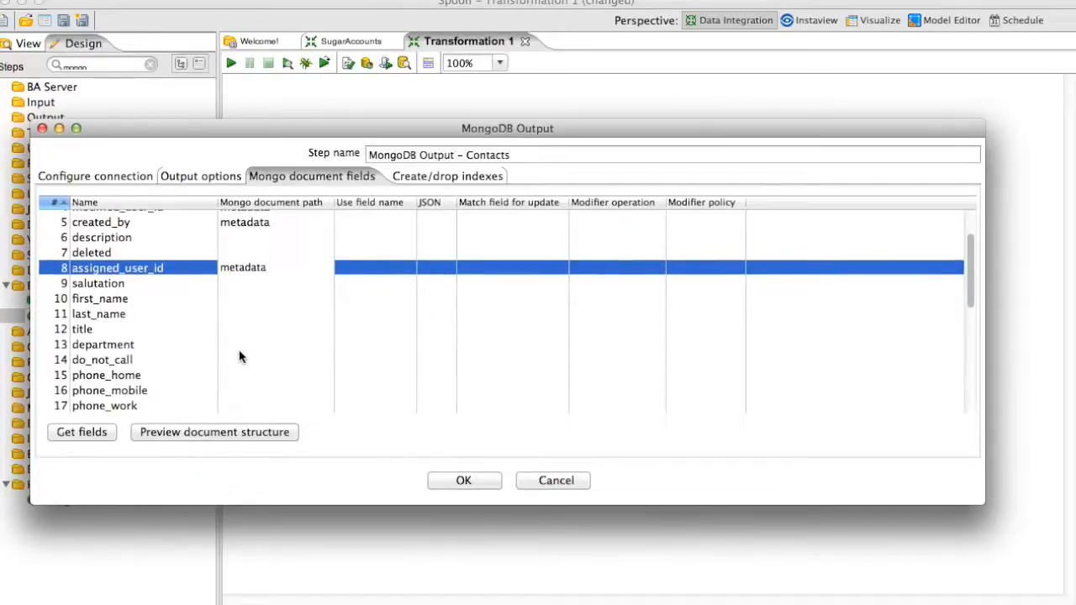
pyautogui.click(245, 375)
pyautogui.scroll(-2, 277, 373)
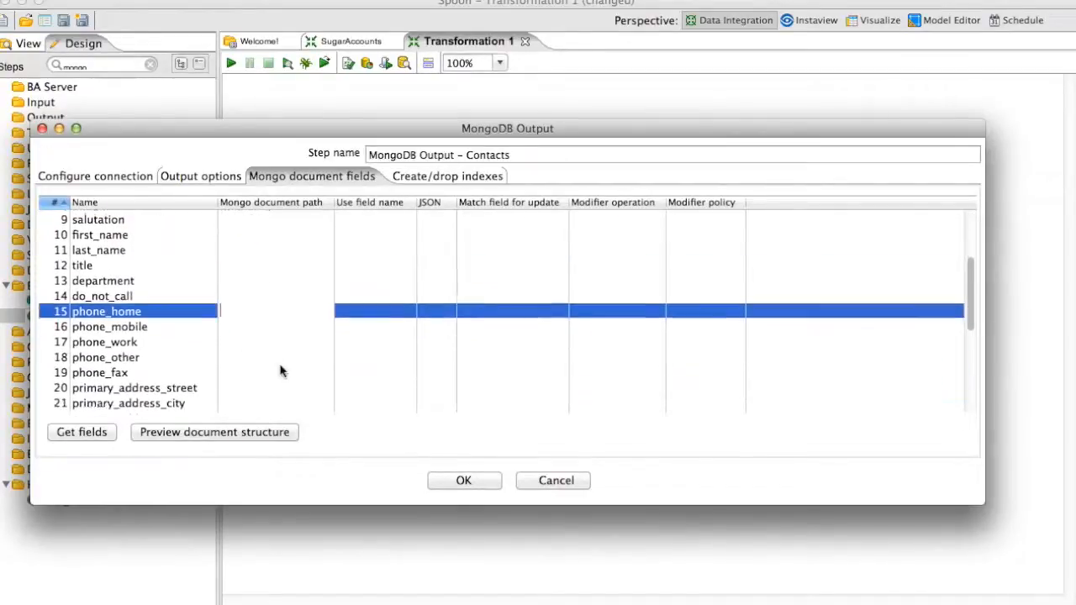
pyautogui.write('phone[0')
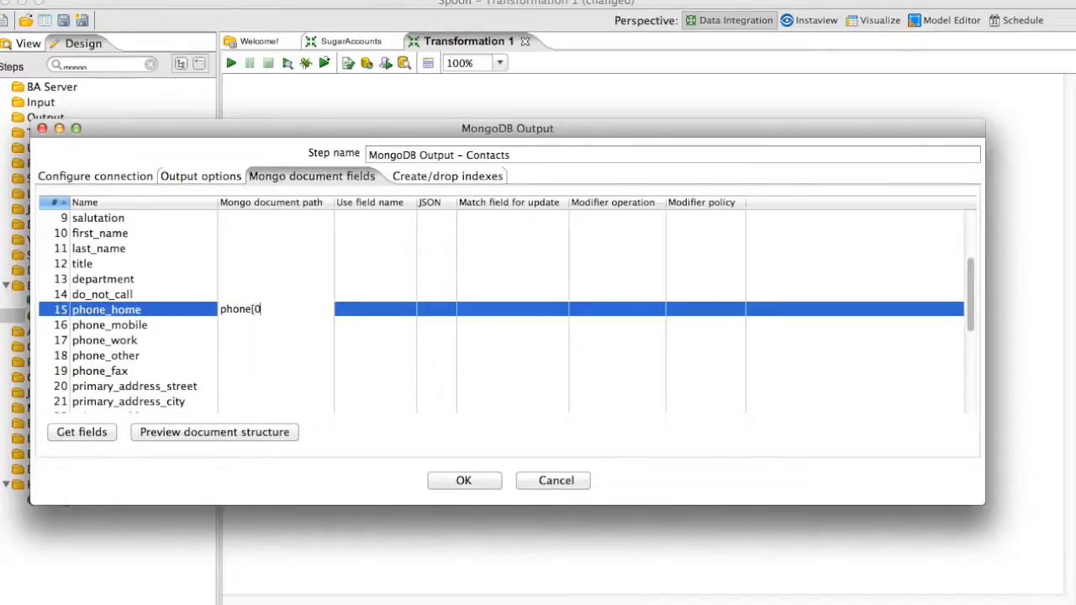
pyautogui.click(243, 324)
pyautogui.write('phone[0]')
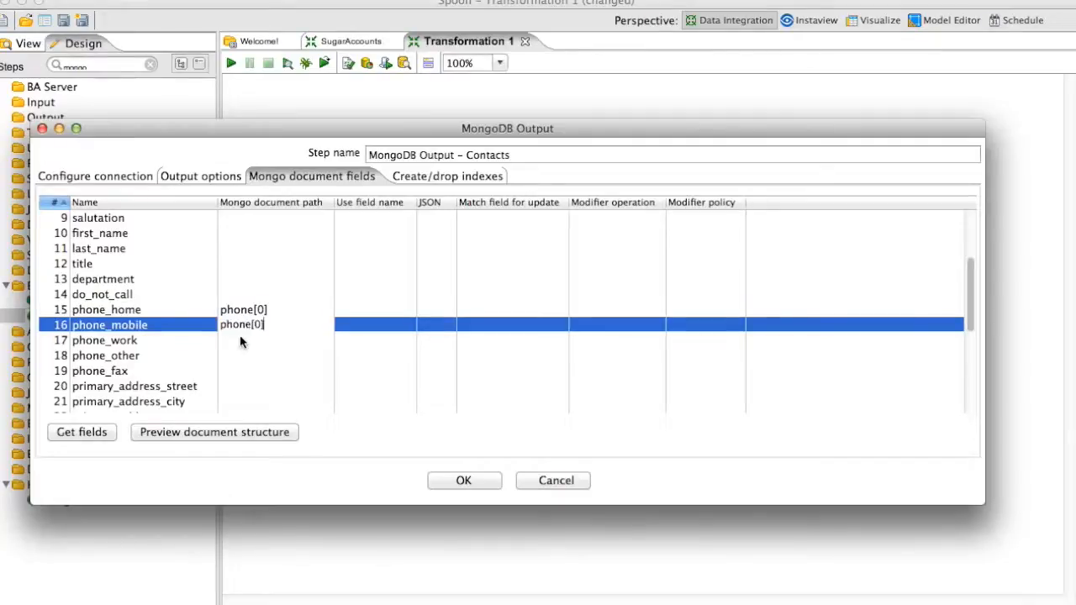
pyautogui.click(240, 340)
pyautogui.write('phone[0]')
pyautogui.click(262, 327)
pyautogui.click(262, 326)
pyautogui.click(260, 340)
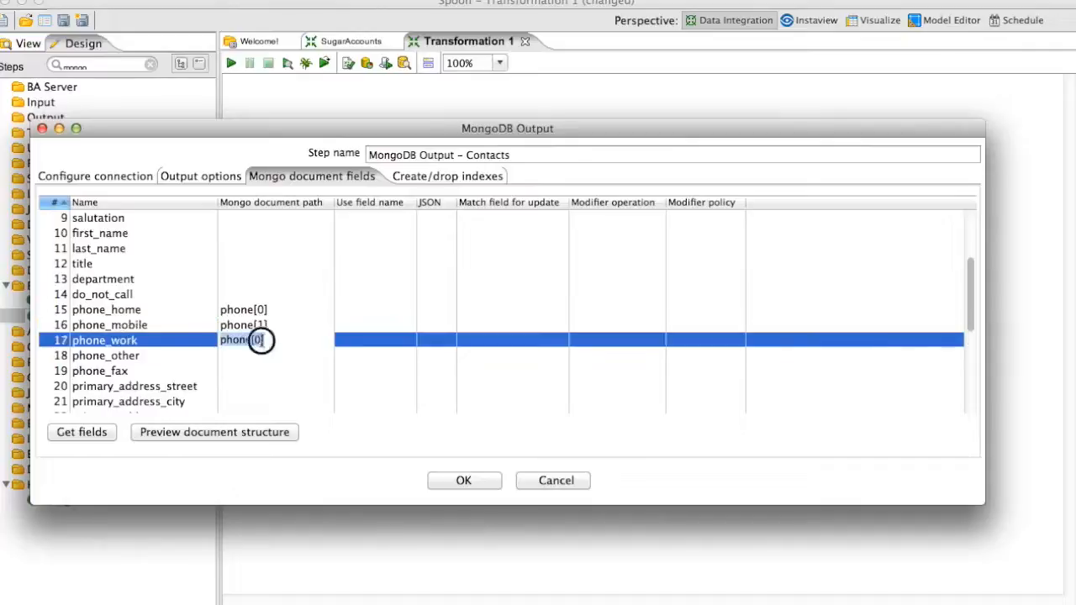
pyautogui.press('BackSpace')
pyautogui.write('2')
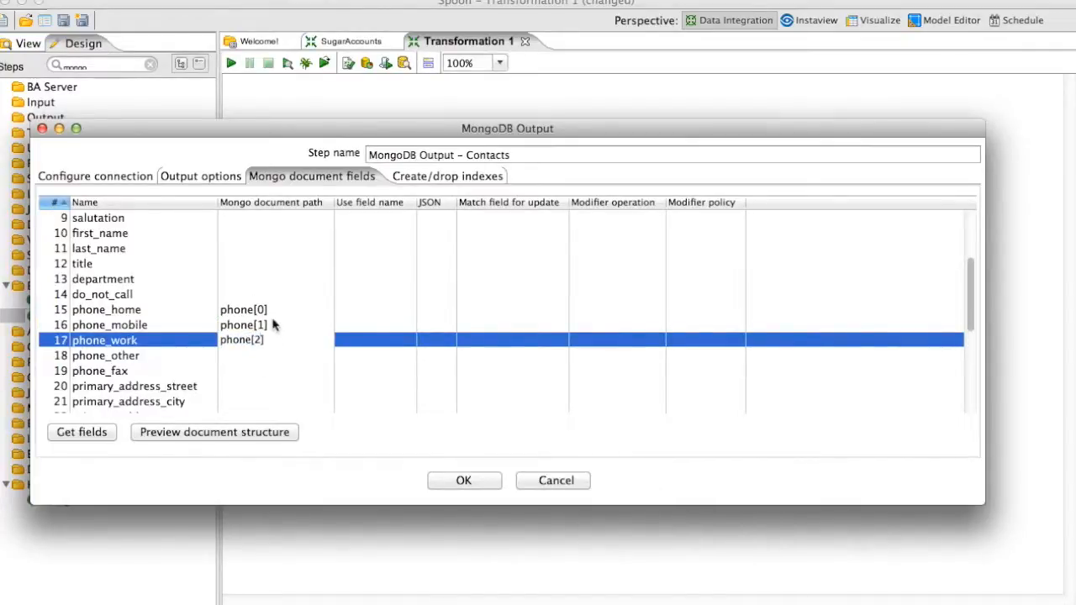
# Step: Set the document paths of assistant and assistant_phone to assistant.name and assistant.phone
pyautogui.scroll(-5, 222, 379)
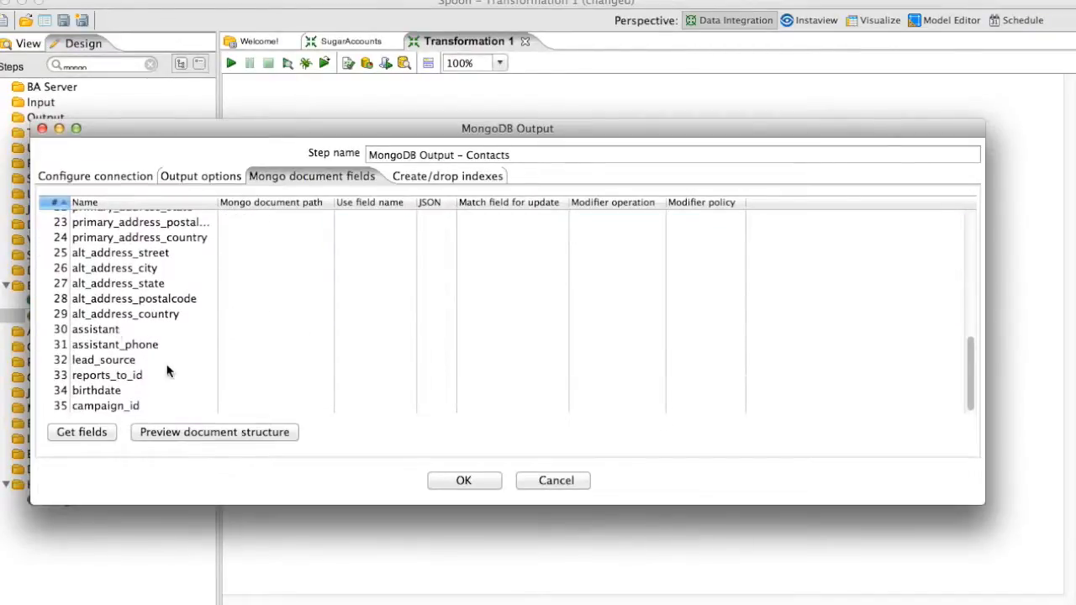
pyautogui.click(252, 329)
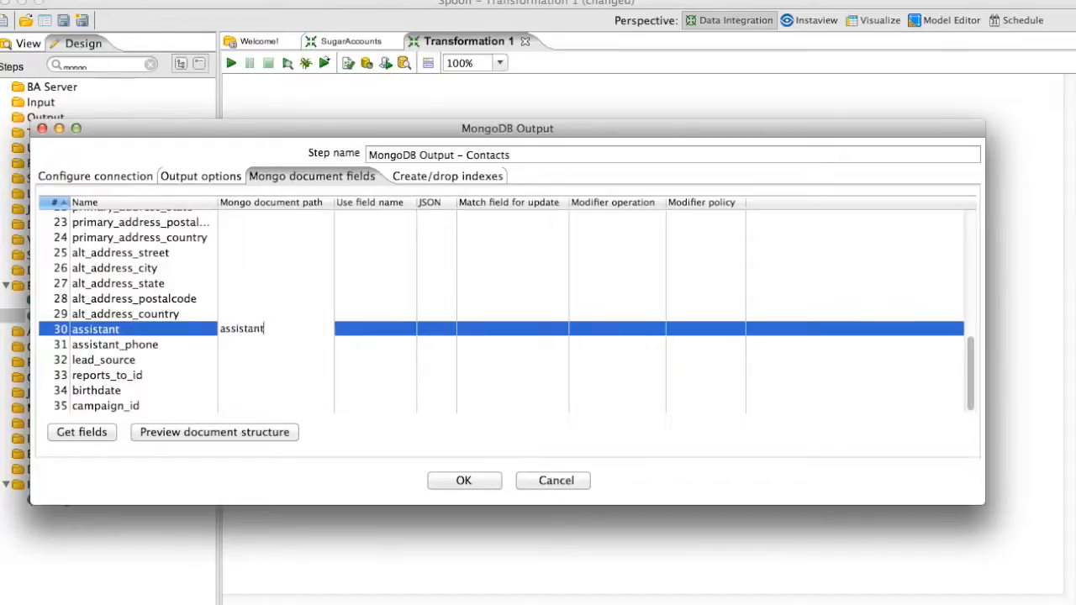
pyautogui.write('assistant.name')
pyautogui.click(239, 340)
pyautogui.write('assi')
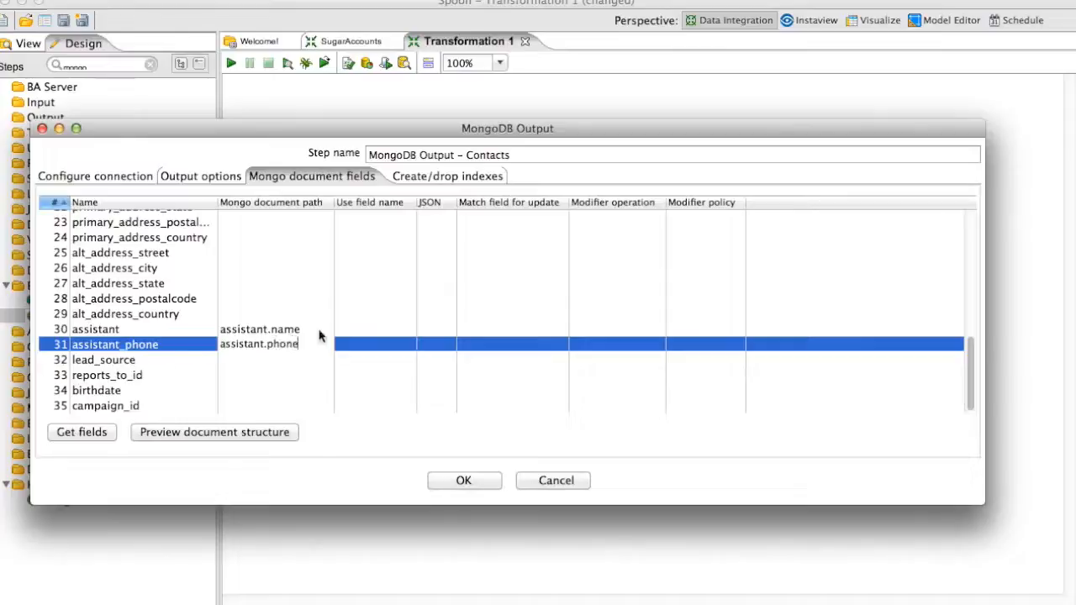
# Step: Set the primary address street, city and state paths to address.primary.street, address.primary.city and address.primary.state
pyautogui.scroll(1, 276, 289)
pyautogui.scroll(5, 276, 289)
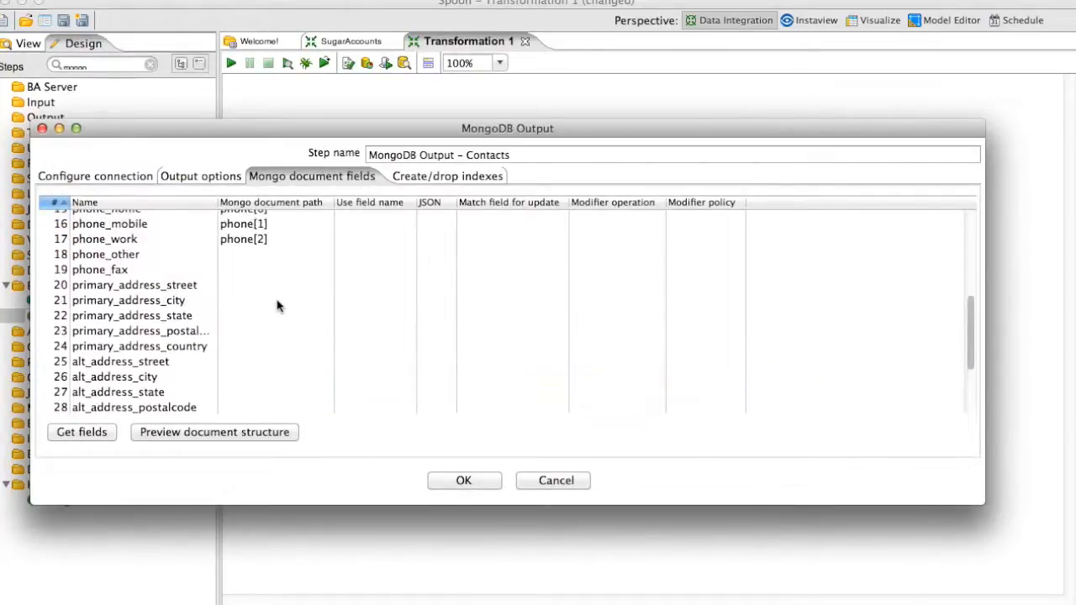
pyautogui.click(258, 290)
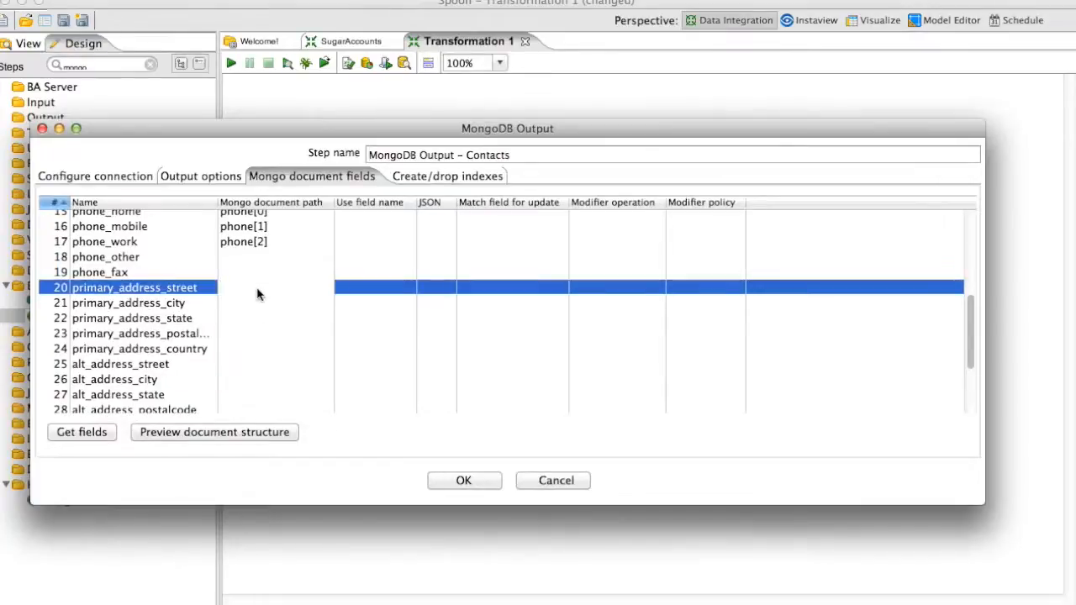
pyautogui.write('address.primary.street')
pyautogui.scroll(-3, 276, 292)
pyautogui.doubleClick(279, 233)
pyautogui.press('super+c')
pyautogui.click(240, 253)
pyautogui.press('super+v')
pyautogui.press('Return')
pyautogui.press('super+v')
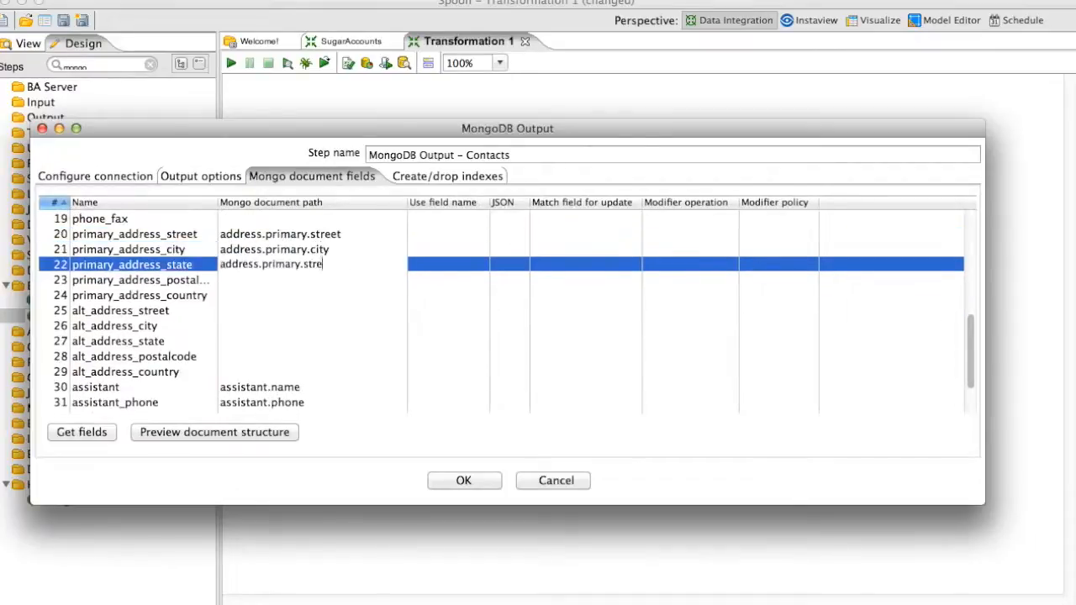
pyautogui.press('Return')
# Step: Set the primary address postal code and country paths to address.primary.postalCode and address.primary.country
pyautogui.press('super+v')
pyautogui.press('BackSpace')
pyautogui.press('BackSpace')
pyautogui.press('BackSpace')
pyautogui.press('BackSpace')
pyautogui.press('BackSpace')
pyautogui.press('BackSpace')
pyautogui.write('postalCode')
pyautogui.press('Return')
pyautogui.press('super+v')
pyautogui.press('BackSpace')
pyautogui.press('BackSpace')
pyautogui.press('BackSpace')
pyautogui.press('BackSpace')
pyautogui.press('BackSpace')
pyautogui.press('BackSpace')
pyautogui.write('country')
pyautogui.press('Return')
# Step: Set the document path of alt_address_street to address.secondary.street
pyautogui.press('super+v')
pyautogui.press('BackSpace')
pyautogui.press('BackSpace')
pyautogui.press('BackSpace')
pyautogui.press('BackSpace')
pyautogui.press('BackSpace')
pyautogui.press('BackSpace')
pyautogui.press('BackSpace')
pyautogui.press('BackSpace')
pyautogui.press('BackSpace')
pyautogui.press('BackSpace')
pyautogui.press('BackSpace')
pyautogui.press('BackSpace')
pyautogui.press('BackSpace')
pyautogui.press('BackSpace')
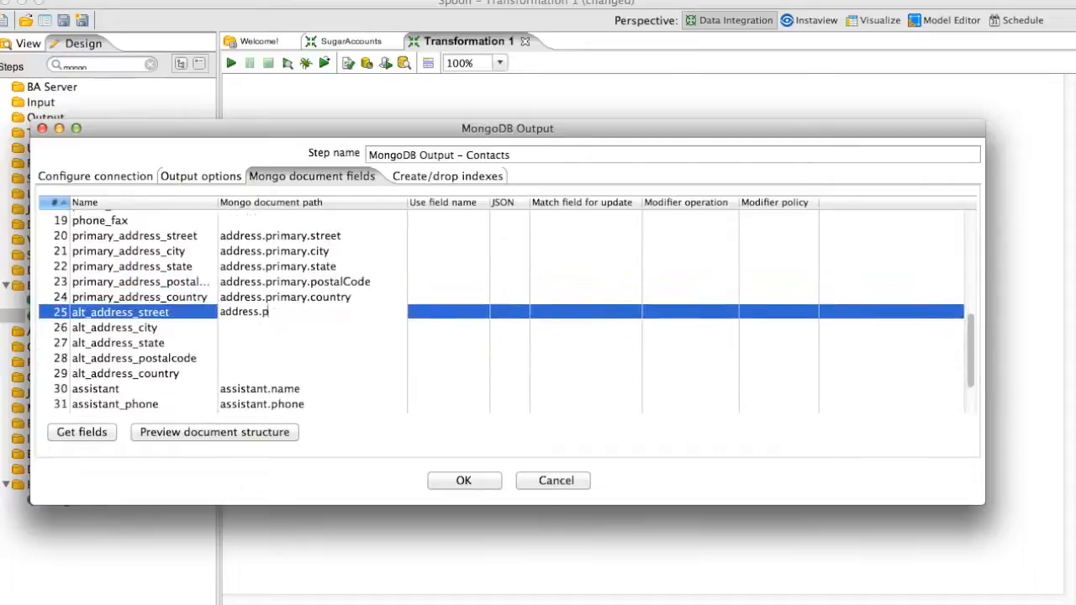
pyautogui.write('secondary.')
# Step: Set the remaining alternate address paths to address.secondary.city, address.secondary.state, address.secondary.postalCode and address.secondary.country
pyautogui.moveTo(315, 312); pyautogui.dragTo(221, 313)
pyautogui.press('super+c')
pyautogui.click(243, 327)
pyautogui.press('super+v')
pyautogui.write('city')
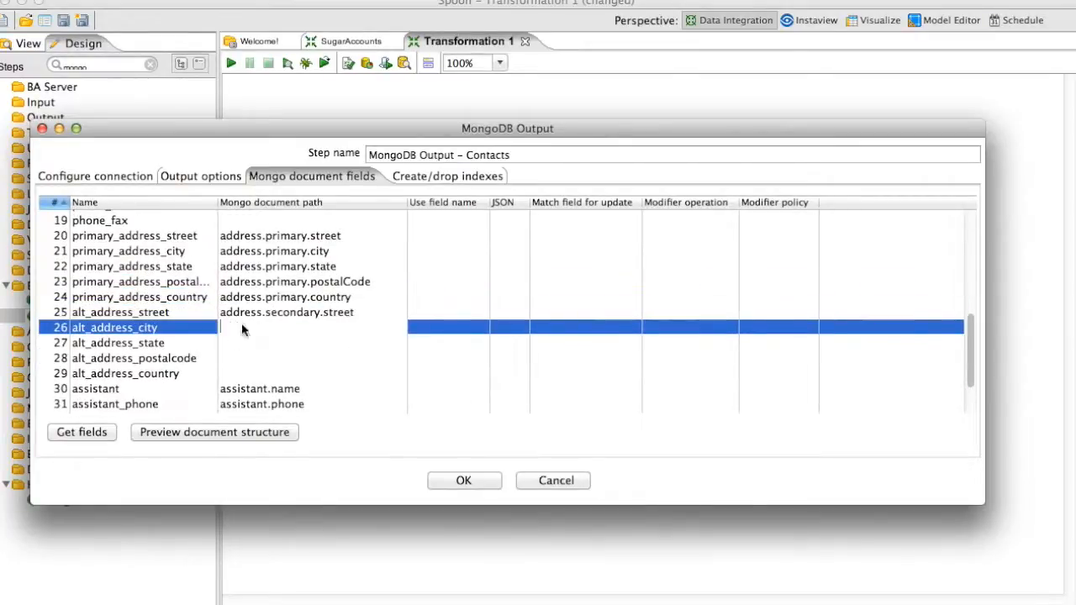
pyautogui.press('Return')
pyautogui.press('super+v')
pyautogui.write('state')
pyautogui.write('ostalCode')
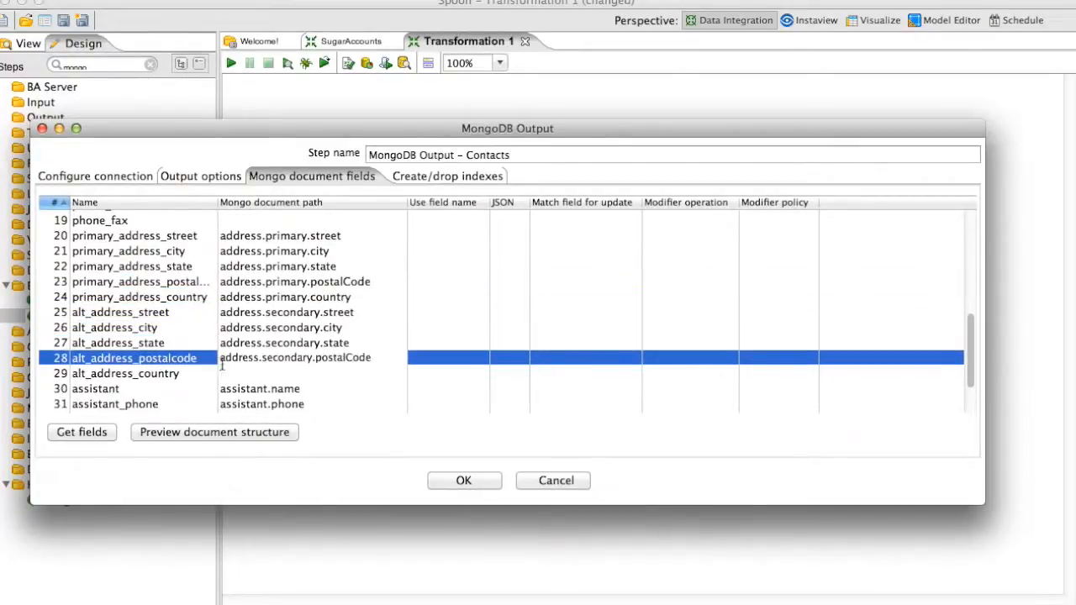
pyautogui.press('Return')
pyautogui.press('super+v')
pyautogui.write('C')
pyautogui.press('Return')
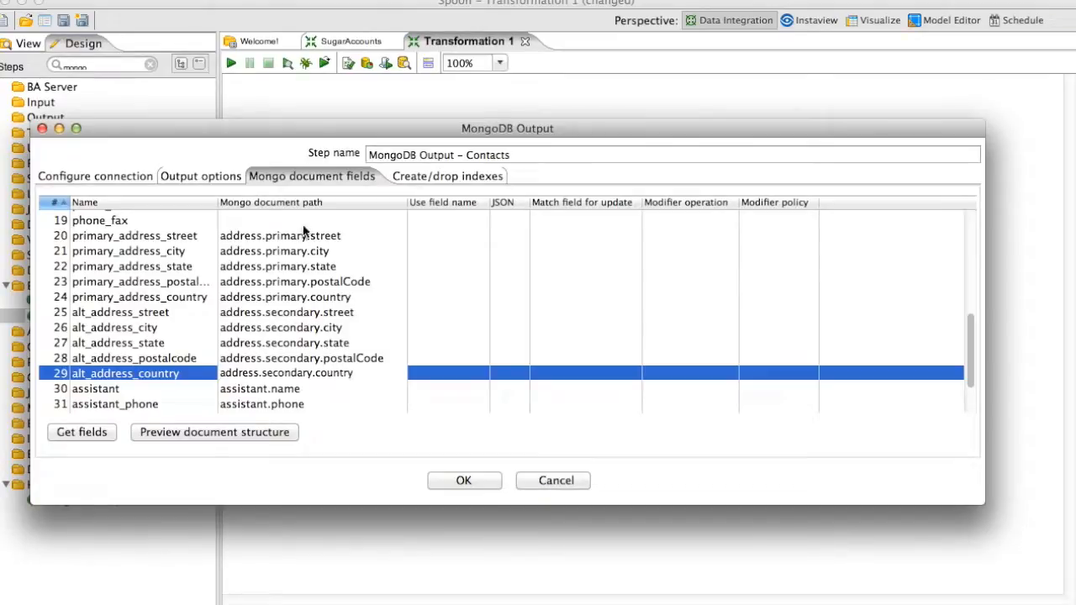
# Step: Review the document paths and the Use field name settings of the contact fields from id through the alternate address
pyautogui.click(302, 239)
pyautogui.click(296, 297)
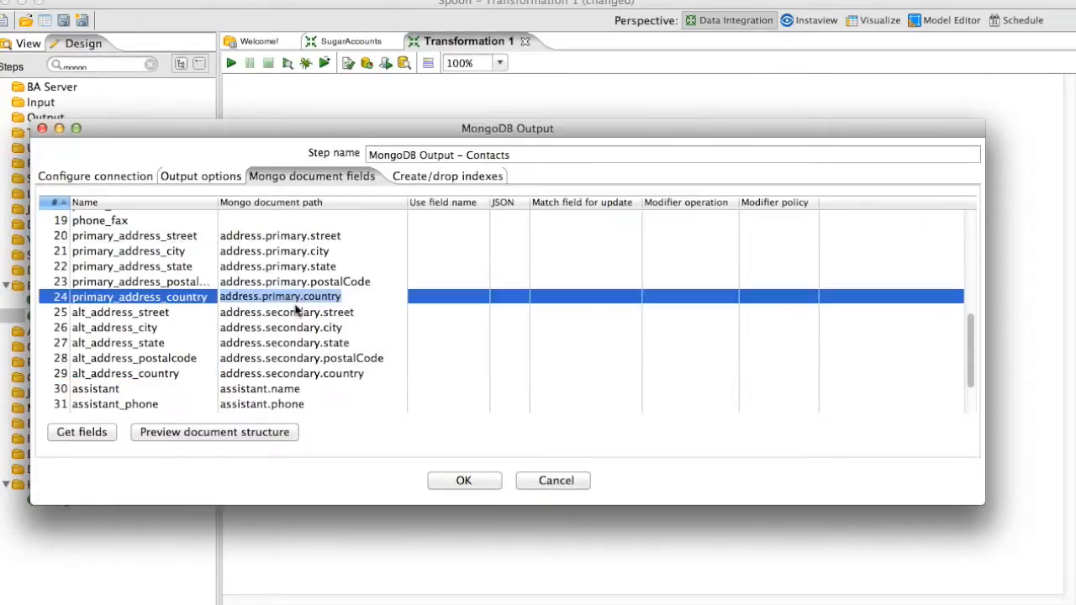
pyautogui.scroll(8, 296, 310)
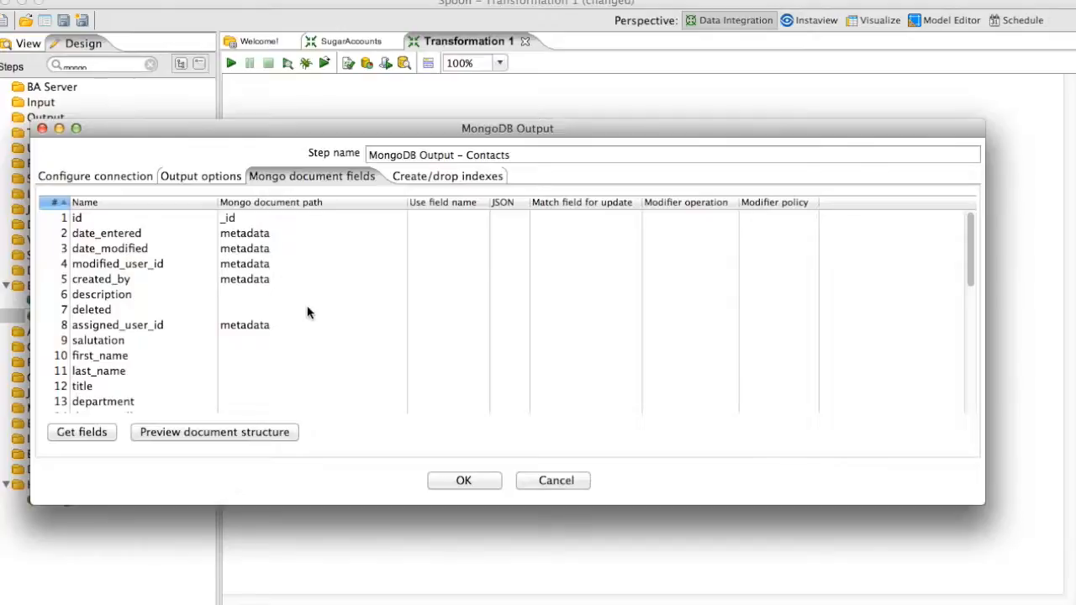
pyautogui.scroll(-2, 308, 310)
pyautogui.scroll(2, 384, 297)
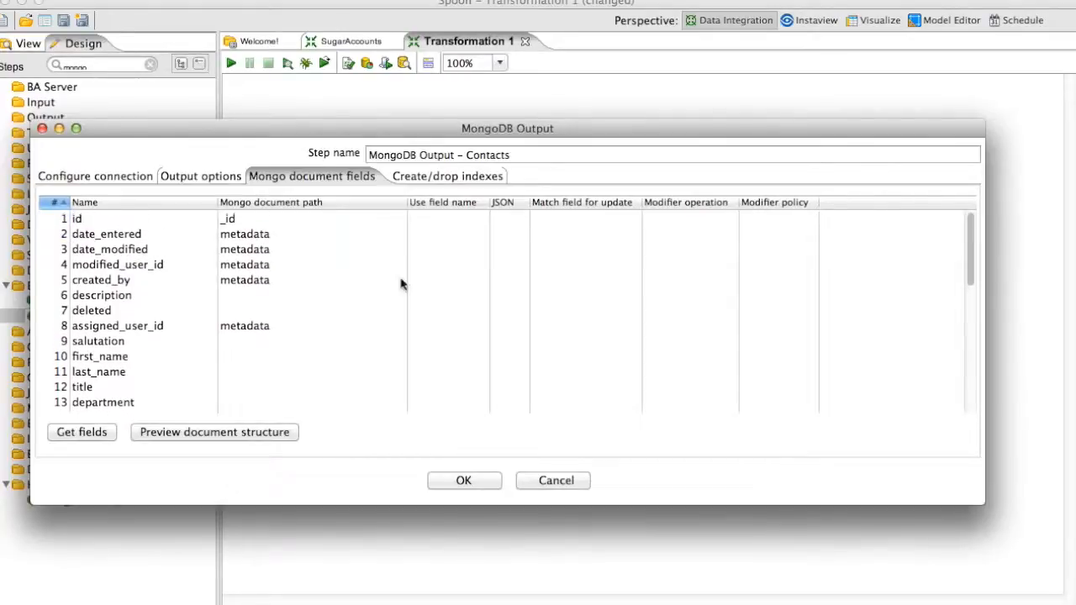
pyautogui.click(446, 218)
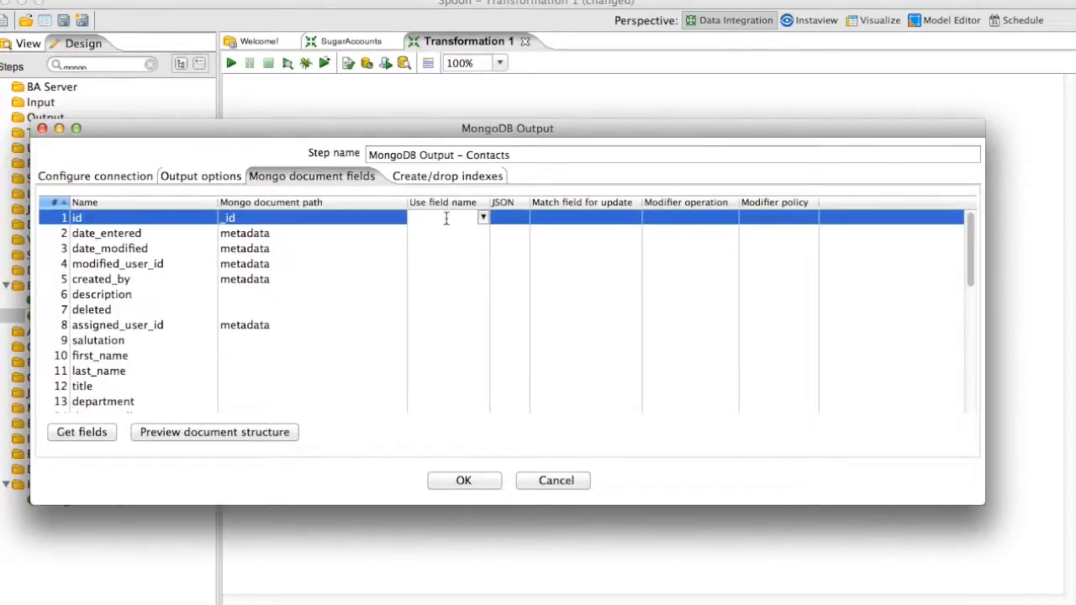
pyautogui.click(446, 218)
pyautogui.click(423, 249)
pyautogui.scroll(-2, 333, 304)
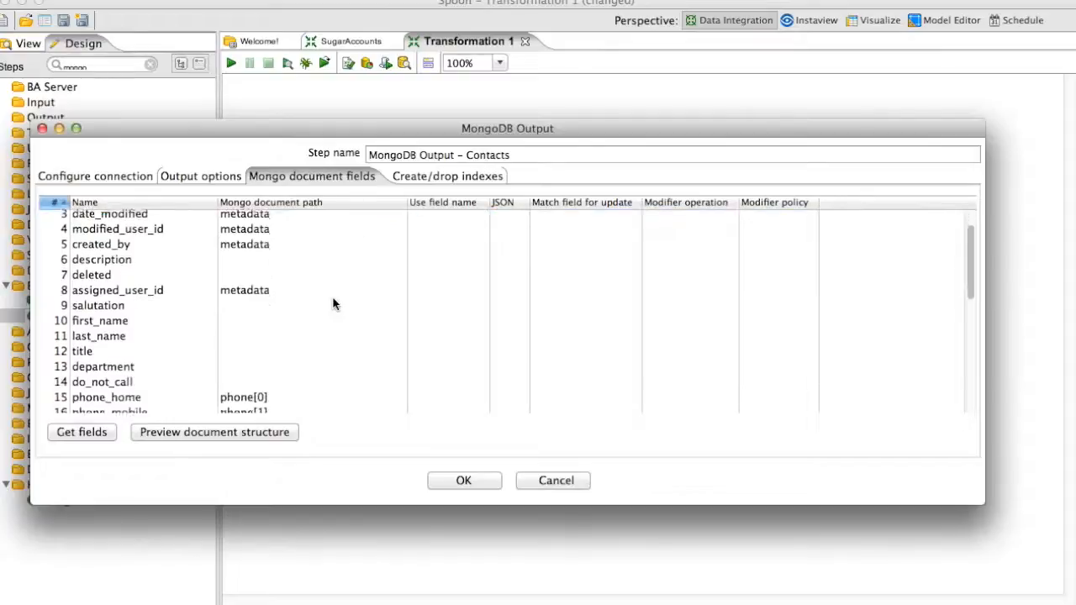
pyautogui.click(452, 290)
pyautogui.scroll(-5, 385, 316)
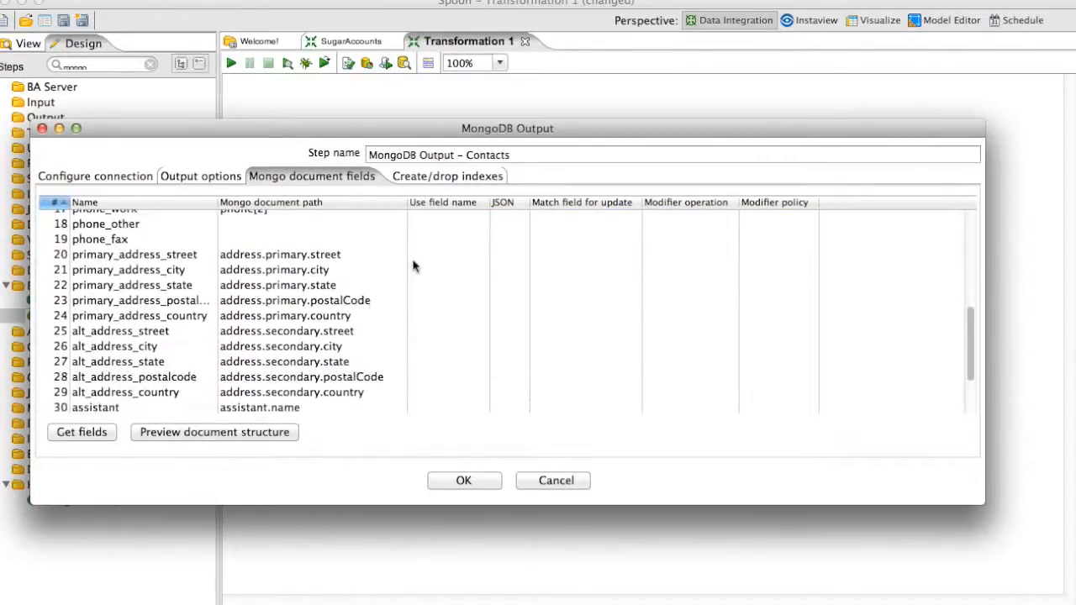
# Step: Set Use field name to N for primary_address_street and primary_address_city
pyautogui.click(445, 254)
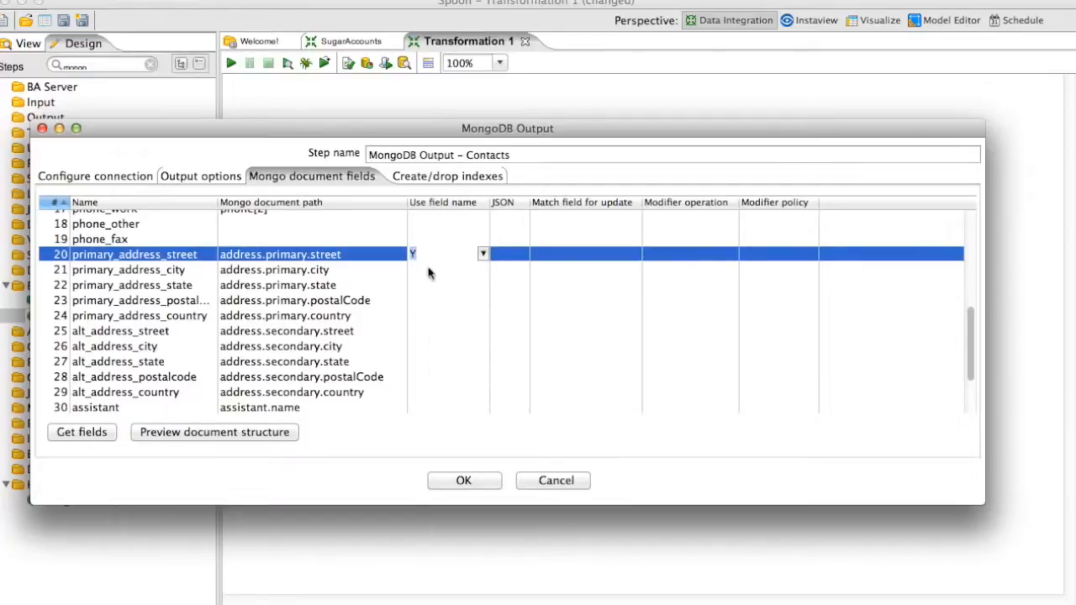
pyautogui.click(428, 270)
pyautogui.click(434, 273)
pyautogui.click(429, 301)
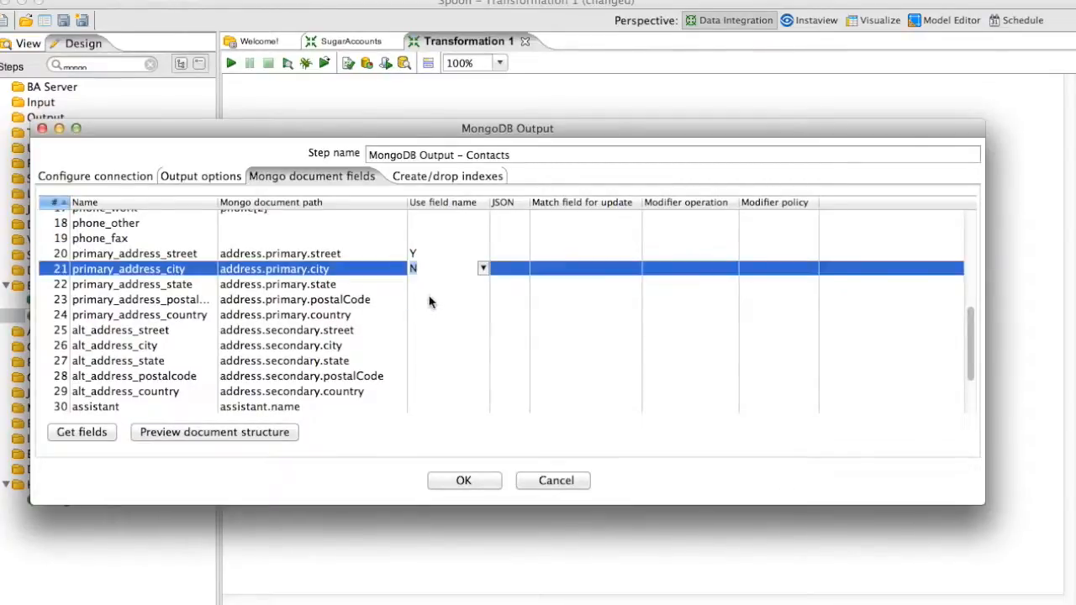
pyautogui.click(435, 255)
# Step: Set Use field name to N for the primary address state, postal code and country fields
pyautogui.click(427, 286)
pyautogui.press('Down')
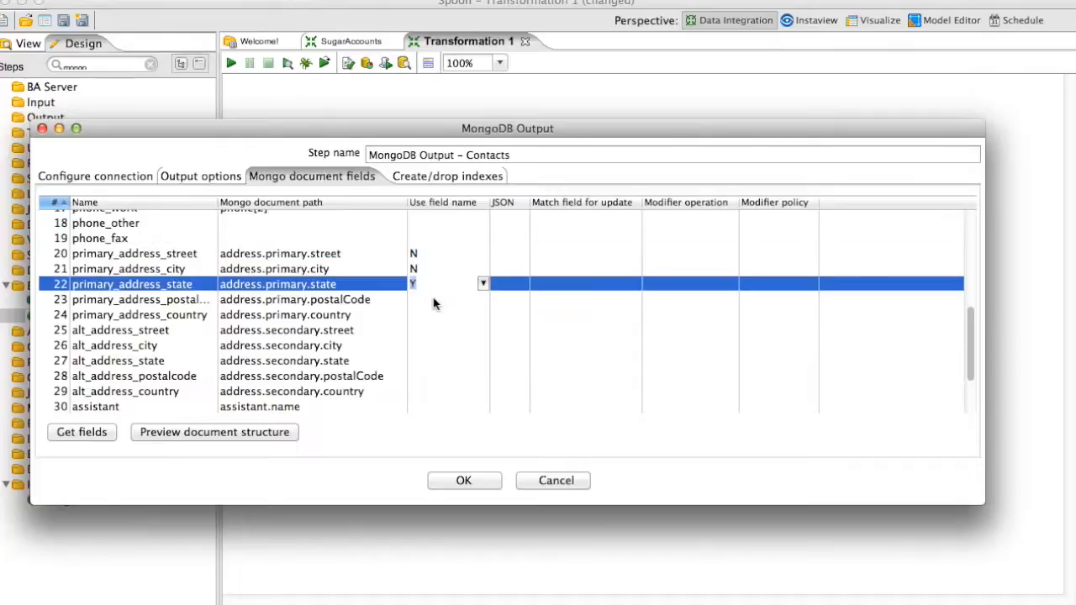
pyautogui.click(433, 301)
pyautogui.press('Down')
pyautogui.press('Down')
pyautogui.click(434, 287)
pyautogui.press('Down')
pyautogui.click(430, 316)
pyautogui.press('Down')
pyautogui.press('Down')
# Step: Set Use field name to N for alt_address_street and alt_address_city
pyautogui.click(433, 333)
pyautogui.press('Down')
pyautogui.press('Down')
pyautogui.click(434, 348)
pyautogui.press('Down')
pyautogui.press('Down')
# Step: Set Use field name to N for the alternate address state, postal code and country fields
pyautogui.click(436, 364)
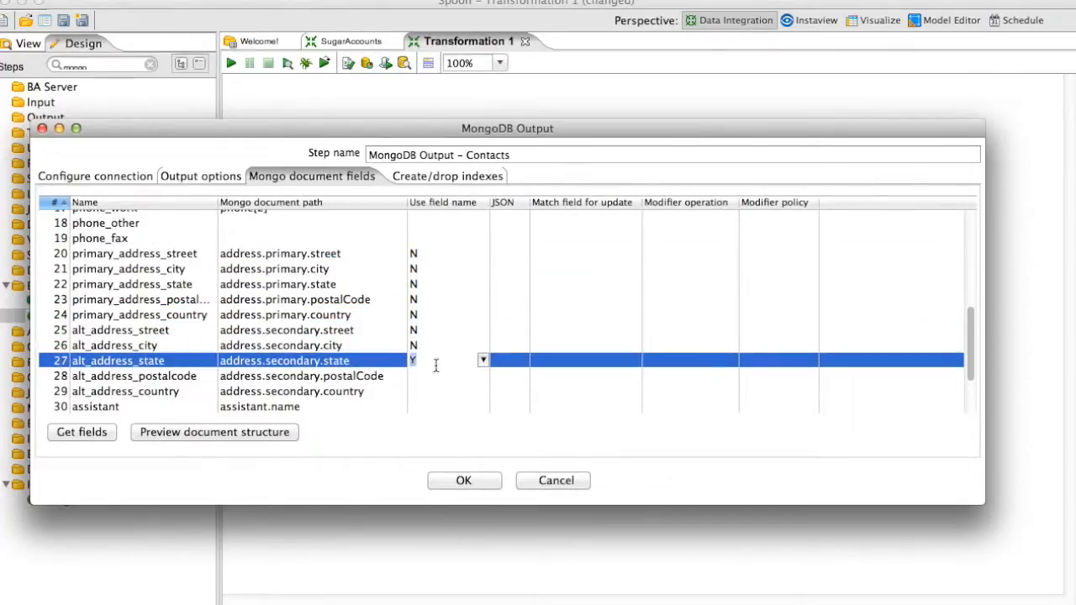
pyautogui.press('Down')
pyautogui.click(435, 378)
pyautogui.press('Down')
pyautogui.click(438, 392)
pyautogui.press('Down')
pyautogui.scroll(-3, 436, 378)
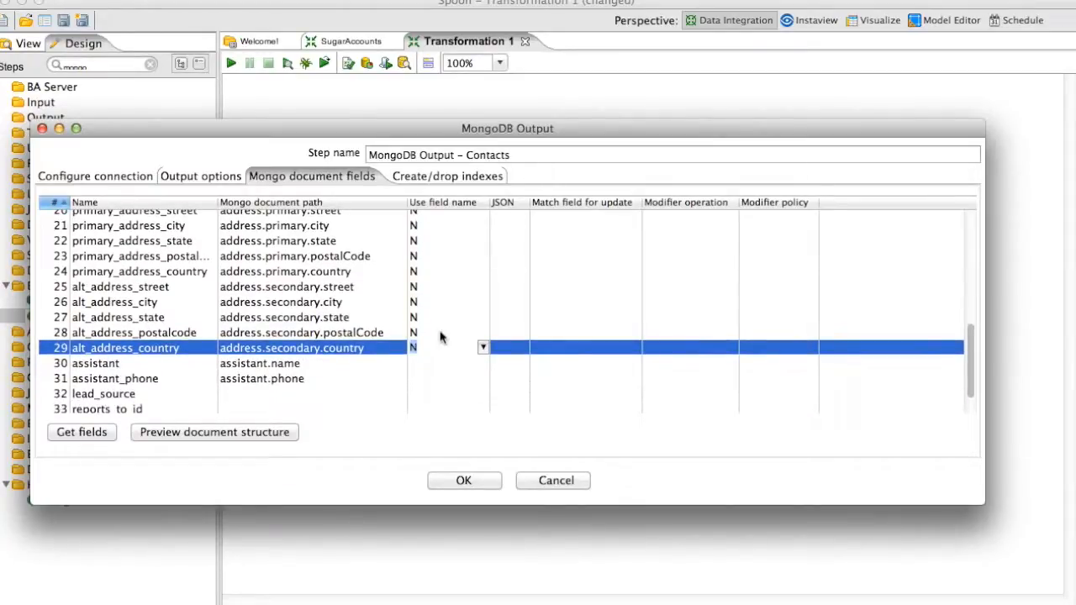
pyautogui.press('Down')
# Step: Set Use field name to N for the assistant and assistant_phone fields
pyautogui.click(430, 364)
pyautogui.click(429, 365)
pyautogui.press('Down')
pyautogui.press('Down')
pyautogui.click(430, 379)
pyautogui.press('Down')
pyautogui.press('Down')
# Step: Preview the Mongo document structure and examine how the home, mobile and work numbers are nested in the phone array
pyautogui.scroll(7, 300, 313)
pyautogui.scroll(5, 300, 313)
pyautogui.scroll(-3, 300, 313)
pyautogui.click(216, 433)
pyautogui.scroll(-5, 184, 261)
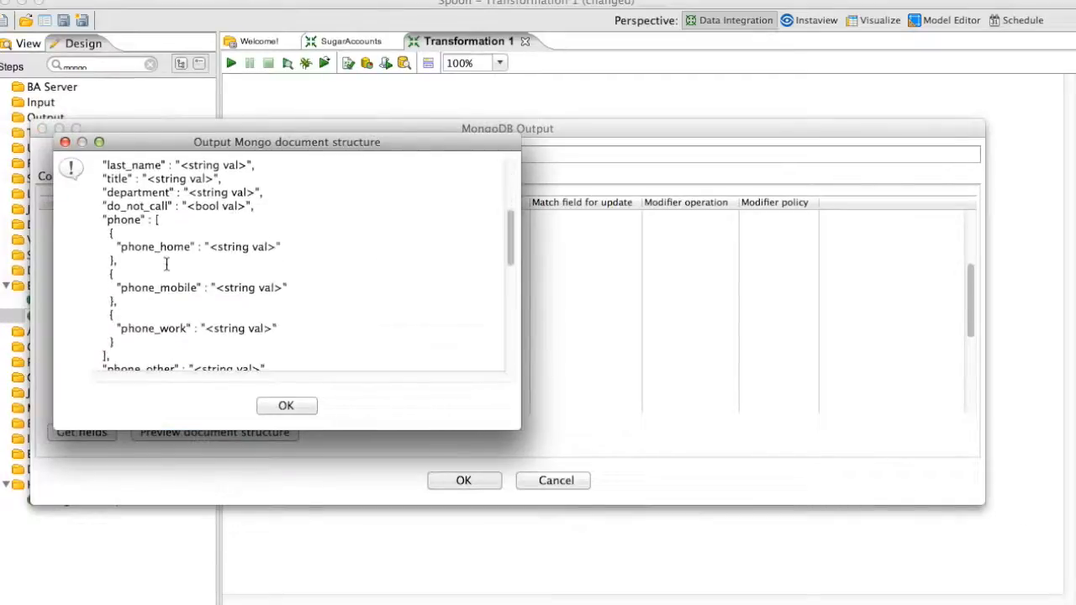
pyautogui.moveTo(105, 220); pyautogui.dragTo(145, 220)
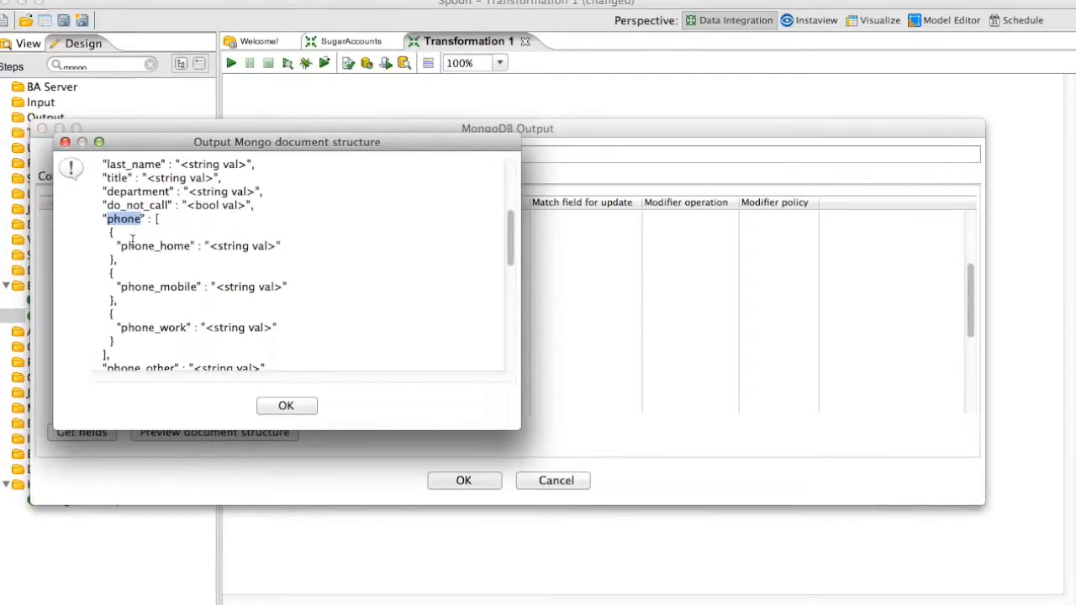
pyautogui.click(132, 238)
pyautogui.scroll(-1, 132, 247)
pyautogui.doubleClick(139, 284)
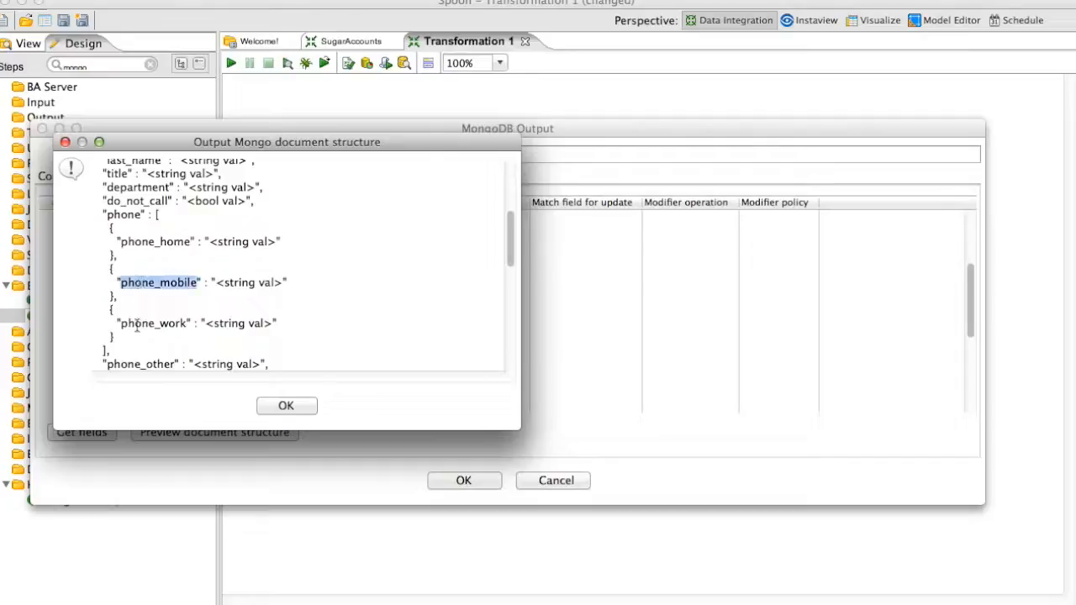
pyautogui.doubleClick(138, 324)
pyautogui.click(284, 405)
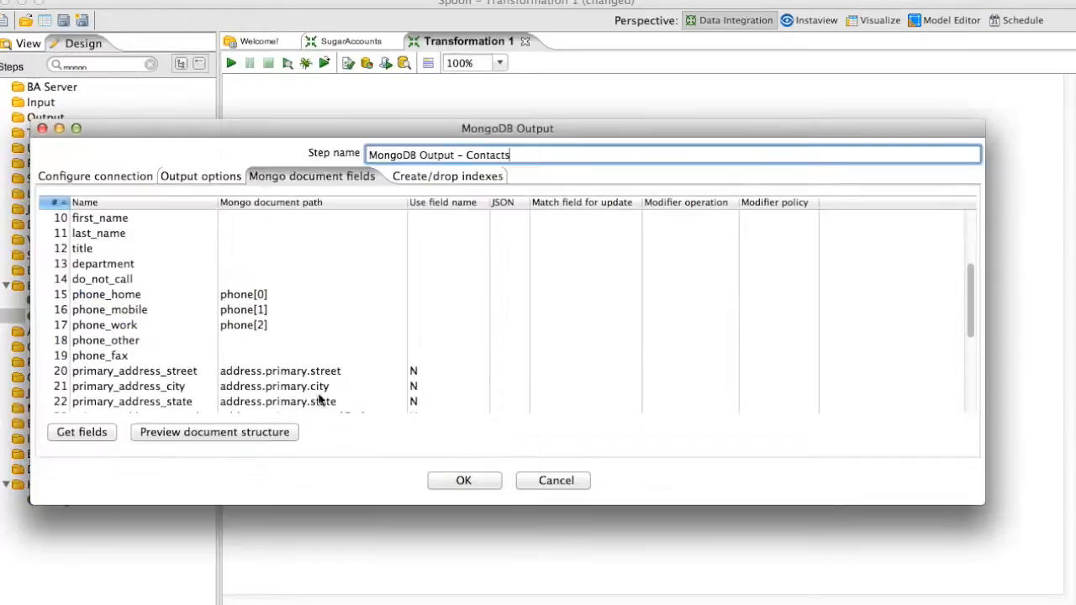
# Step: Set Use field name to N for phone_home, phone_mobile and phone_work
pyautogui.click(446, 293)
pyautogui.click(445, 292)
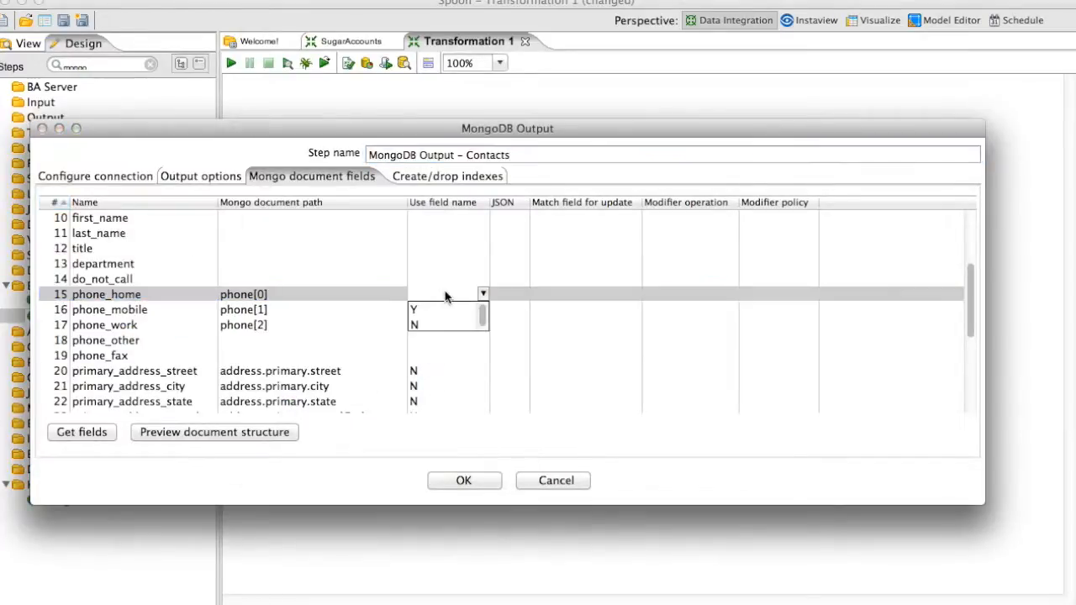
pyautogui.click(432, 326)
pyautogui.click(429, 312)
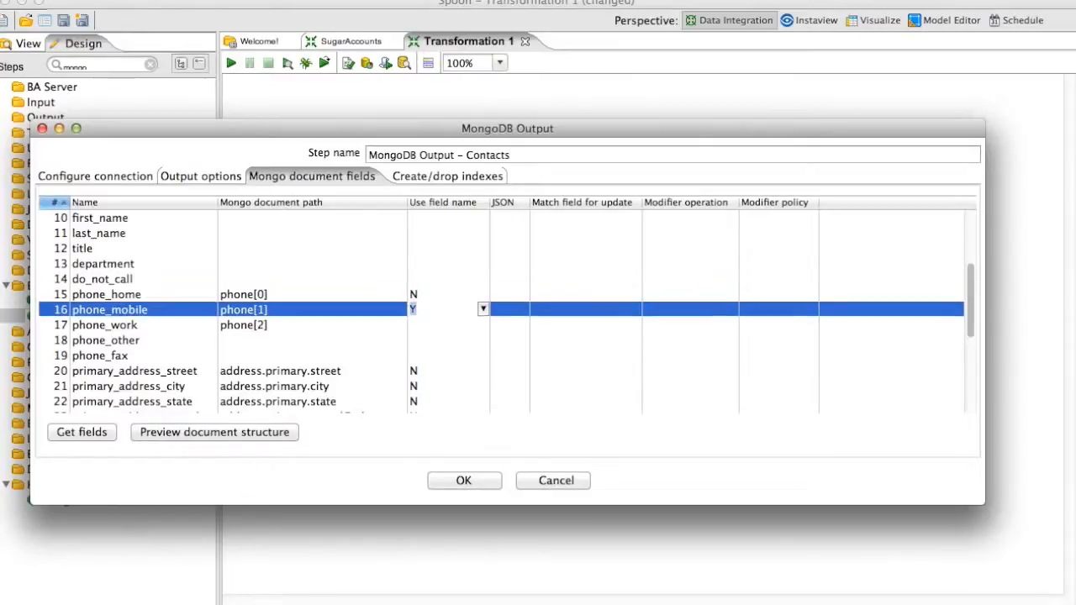
pyautogui.click(429, 328)
# Step: Preview the Mongo document structure again and check the phone array, the nested addresses and the metadata
pyautogui.click(238, 435)
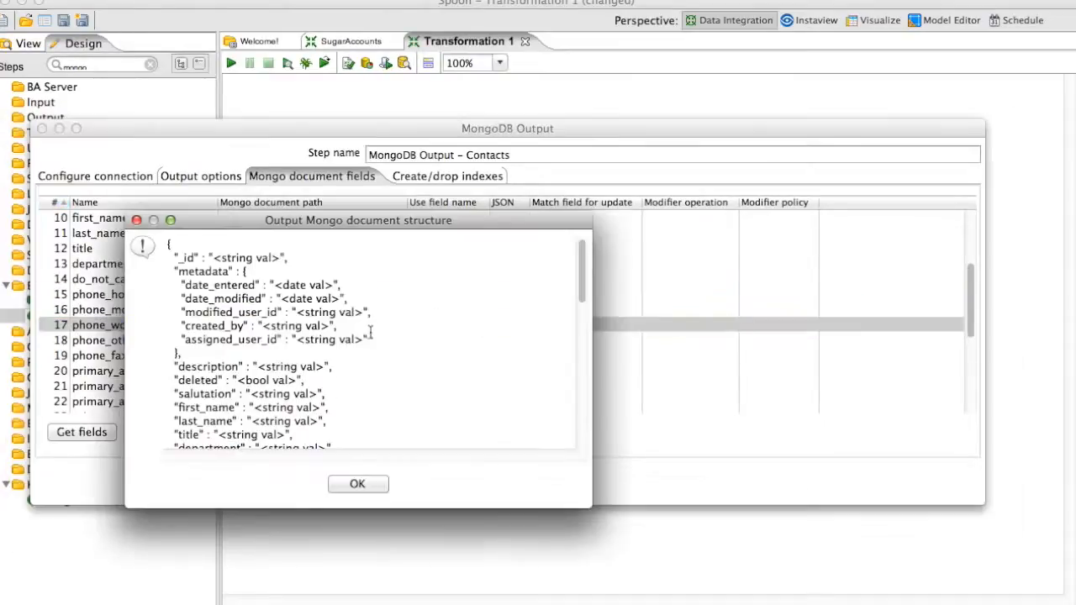
pyautogui.scroll(-5, 370, 332)
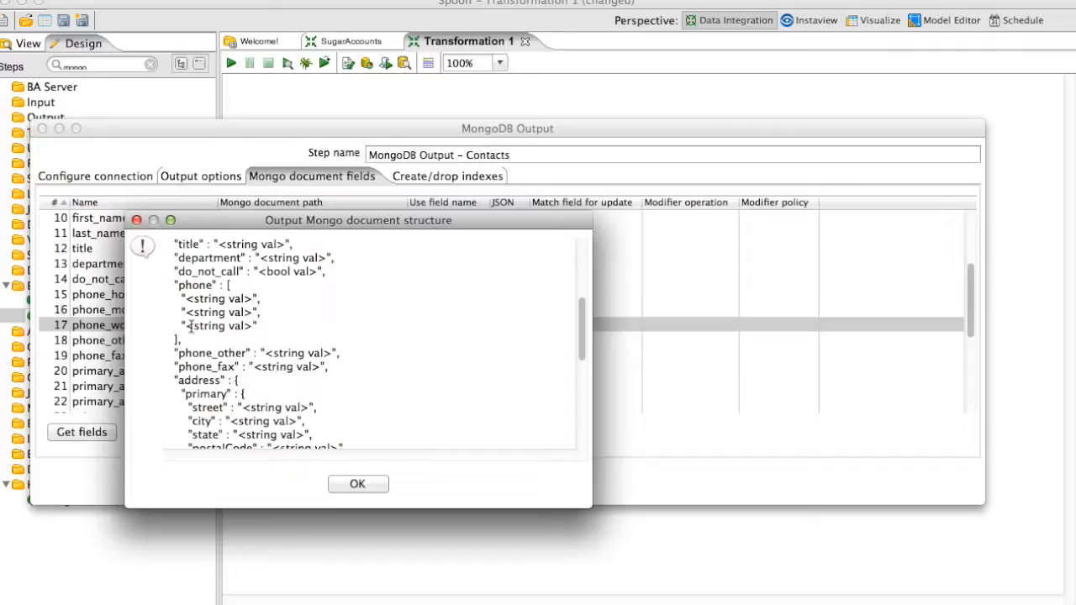
pyautogui.scroll(-7, 249, 326)
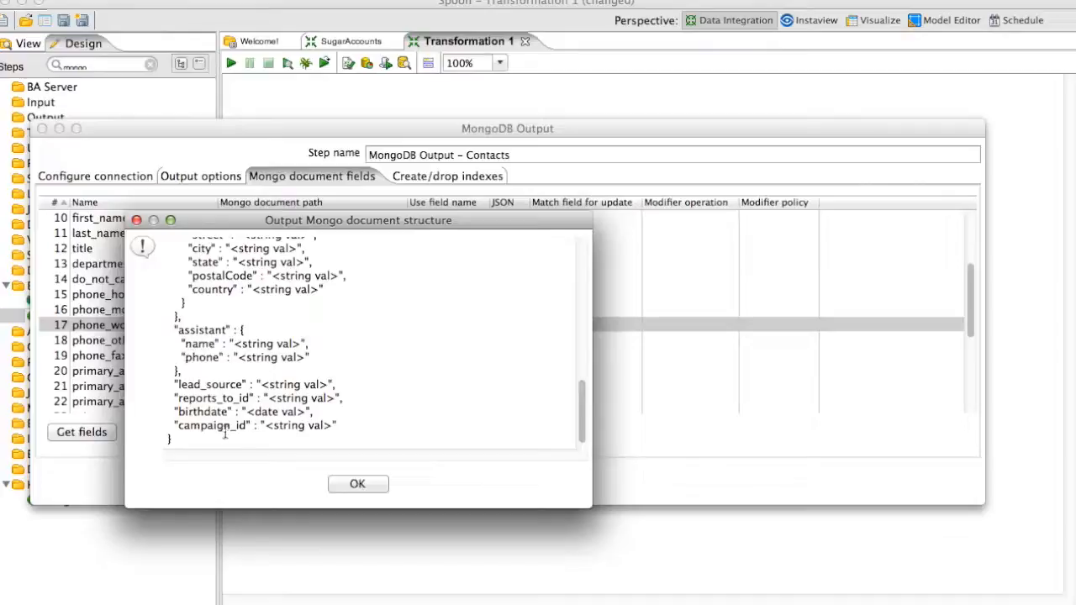
pyautogui.scroll(12, 263, 336)
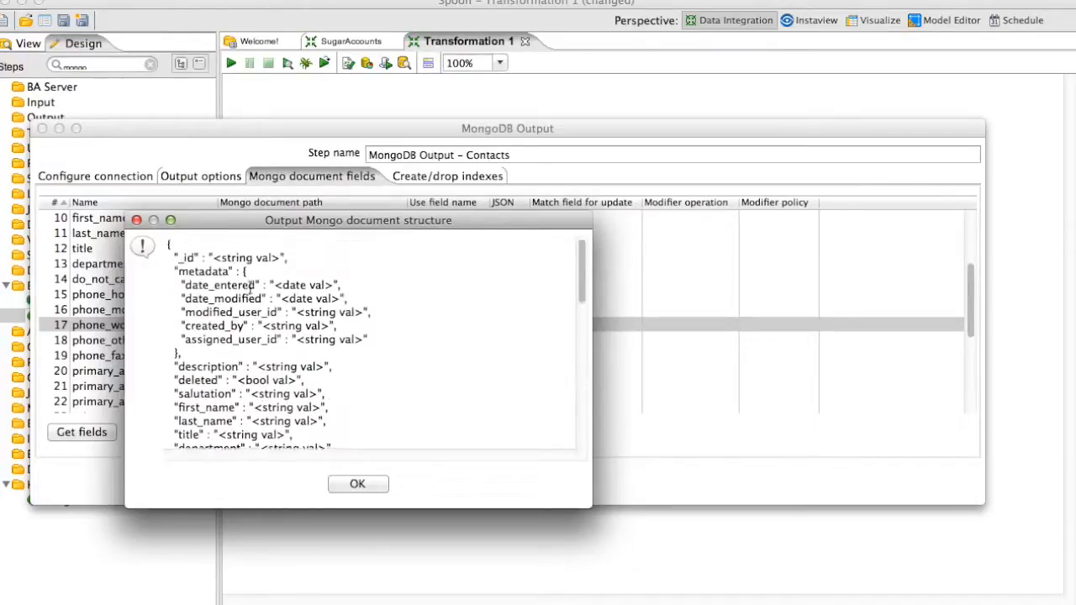
pyautogui.click(357, 484)
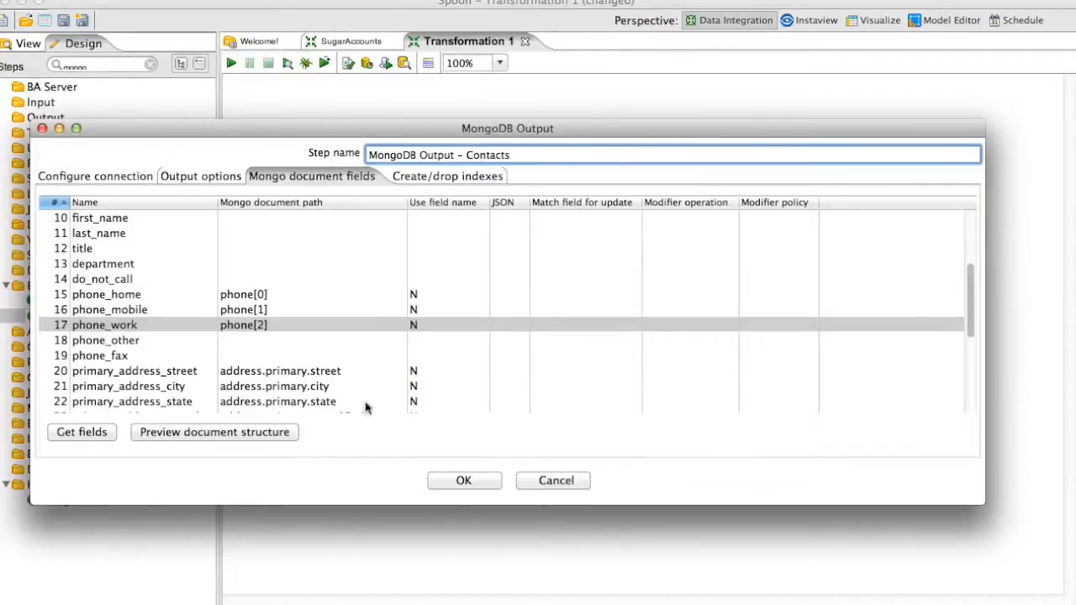
# Step: Accept the MongoDB Output settings and save the transformation as SugarContacts in the demo_sugar folder
pyautogui.click(459, 485)
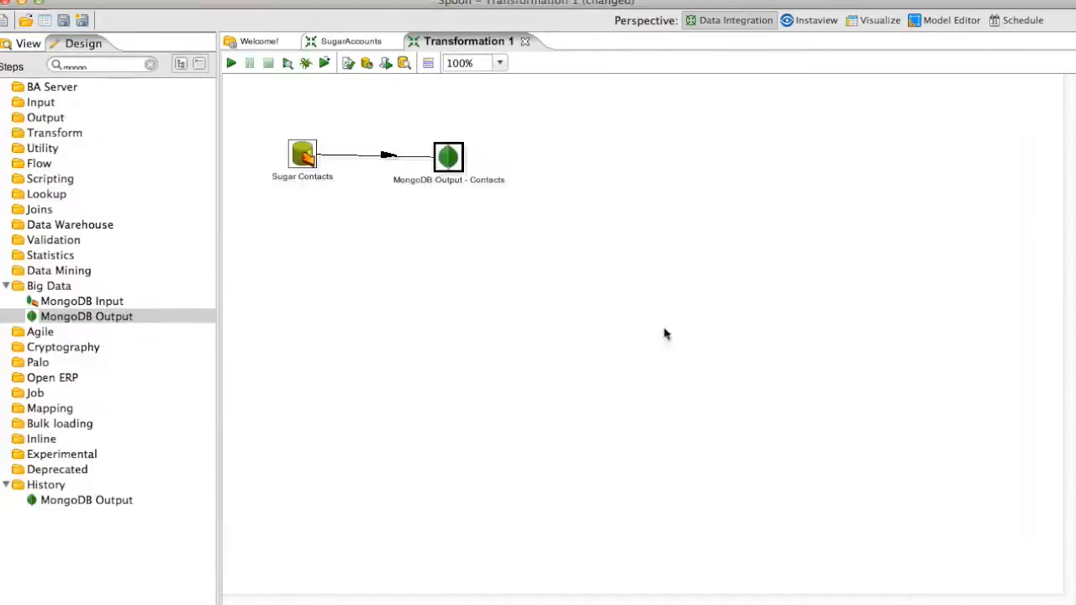
pyautogui.click(82, 17)
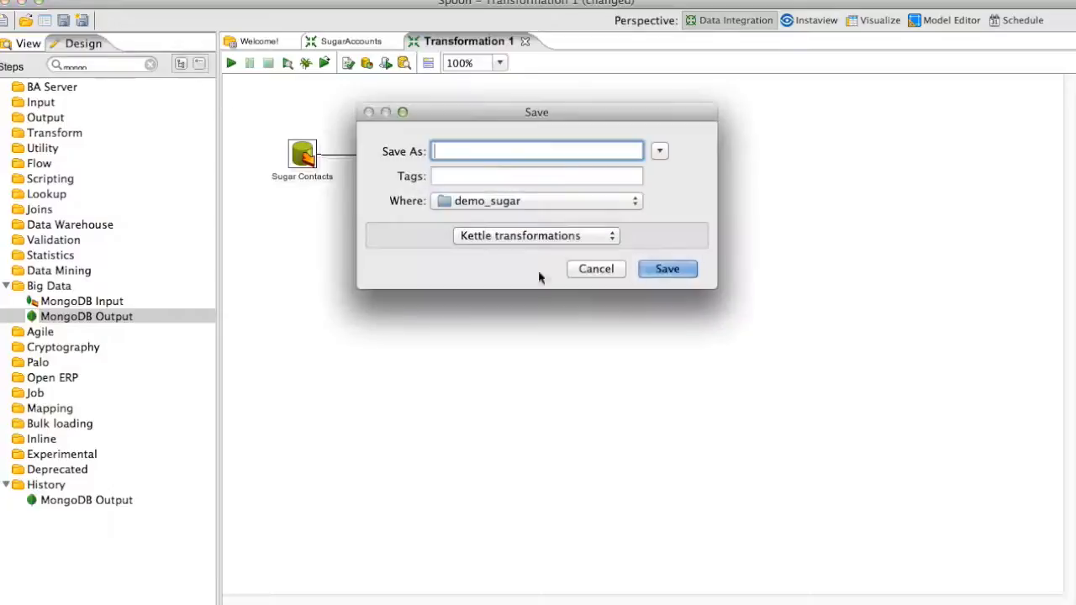
pyautogui.write('SugarContacts')
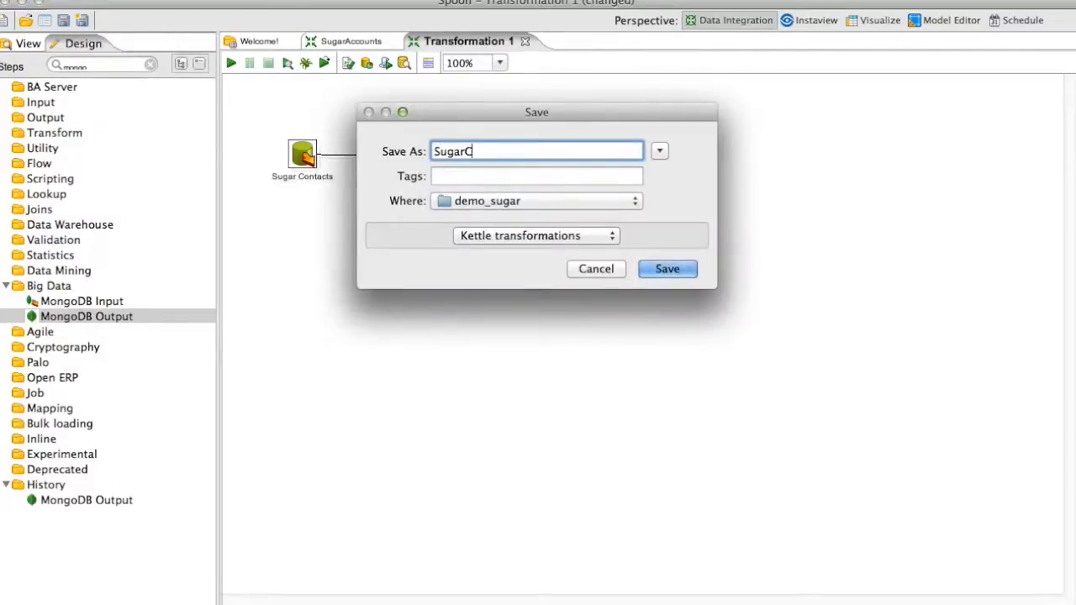
pyautogui.click(668, 269)
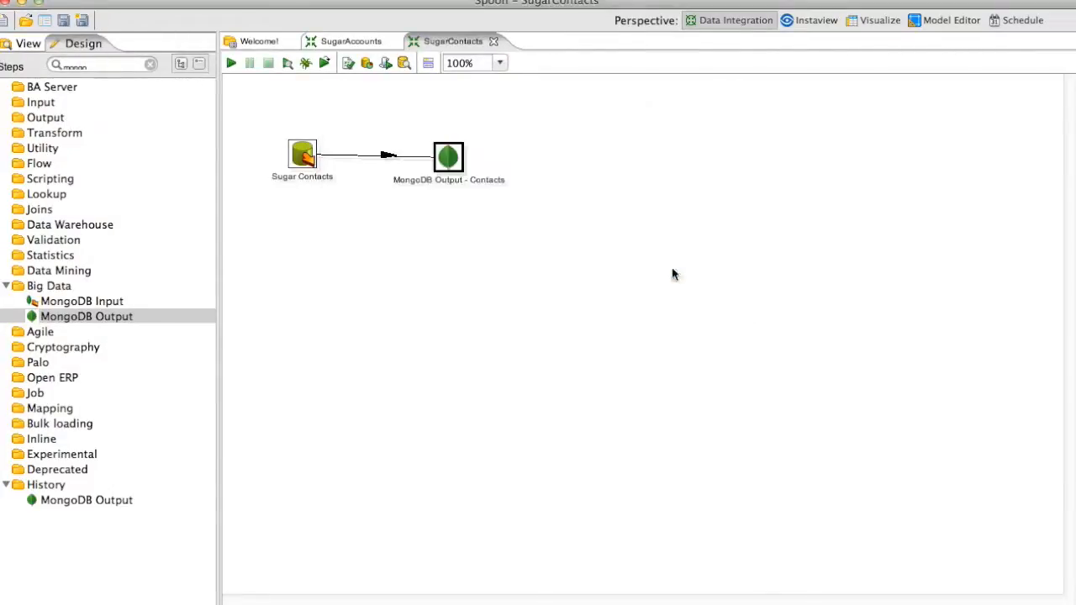
# Step: Run the SugarContacts transformation to load the contacts into MongoDB
pyautogui.click(233, 68)
pyautogui.click(481, 587)
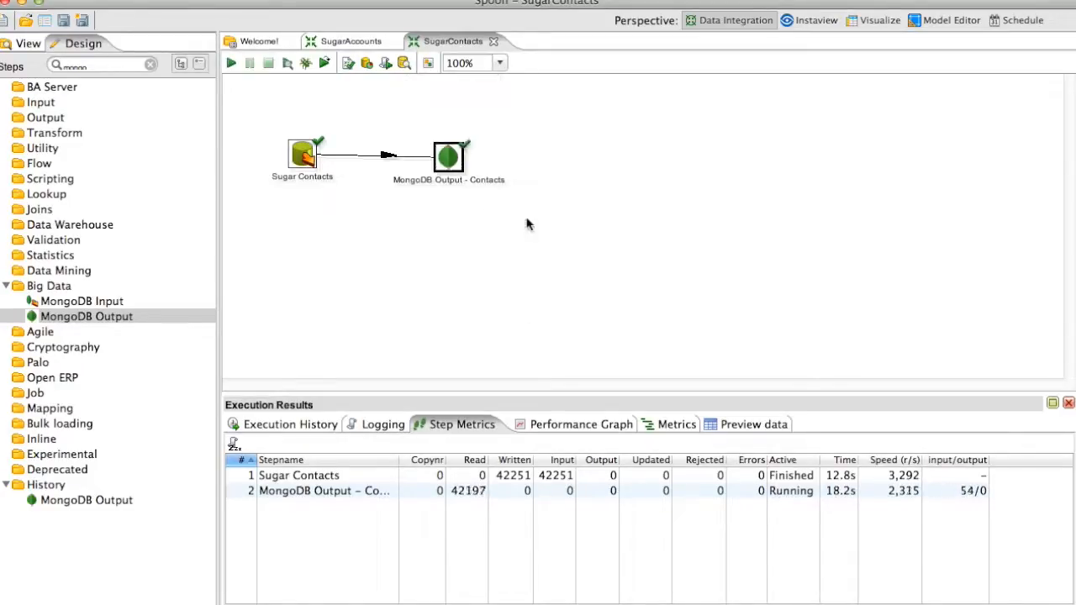
pyautogui.hotkey('ctrl', 'Right')
pyautogui.hotkey('ctrl', 'Left')
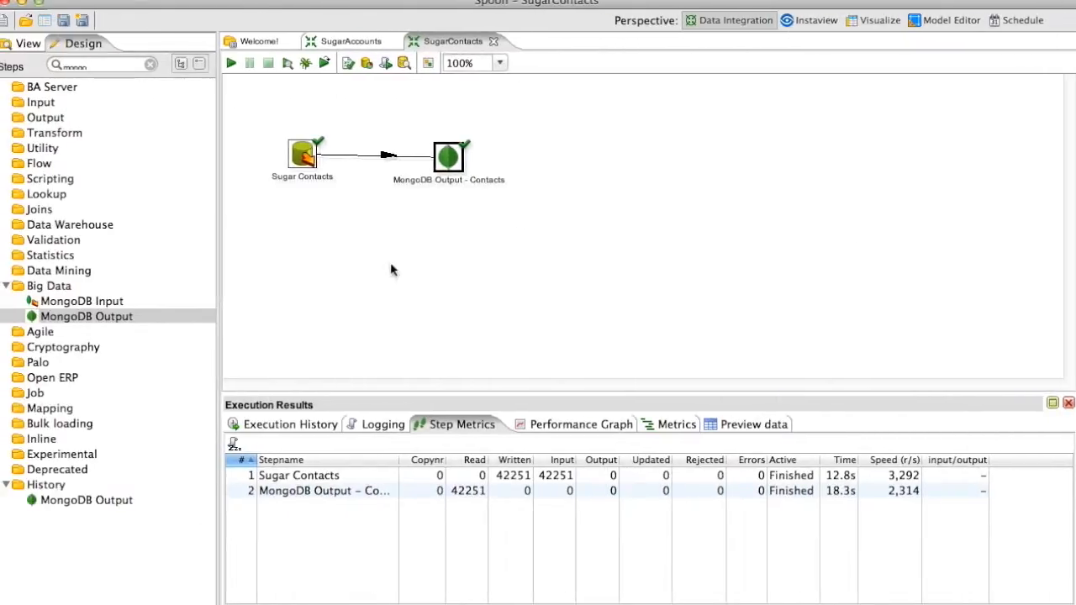
# Step: Switch to the mongo shell in the terminal and list the database's collections with show collections
pyautogui.press('super+Tab')
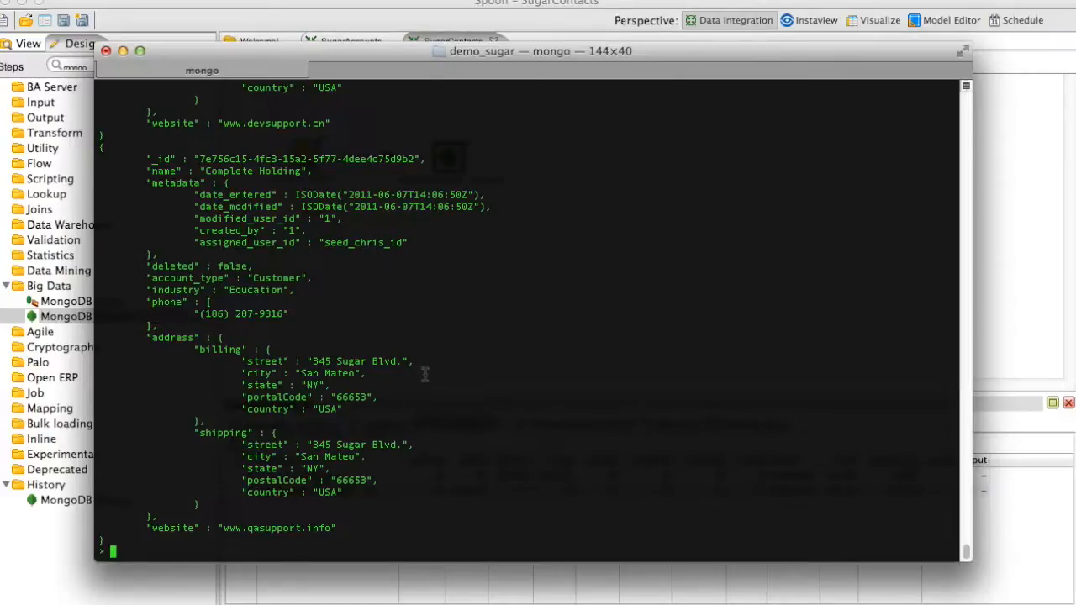
pyautogui.write('show collections')
pyautogui.press('Return')
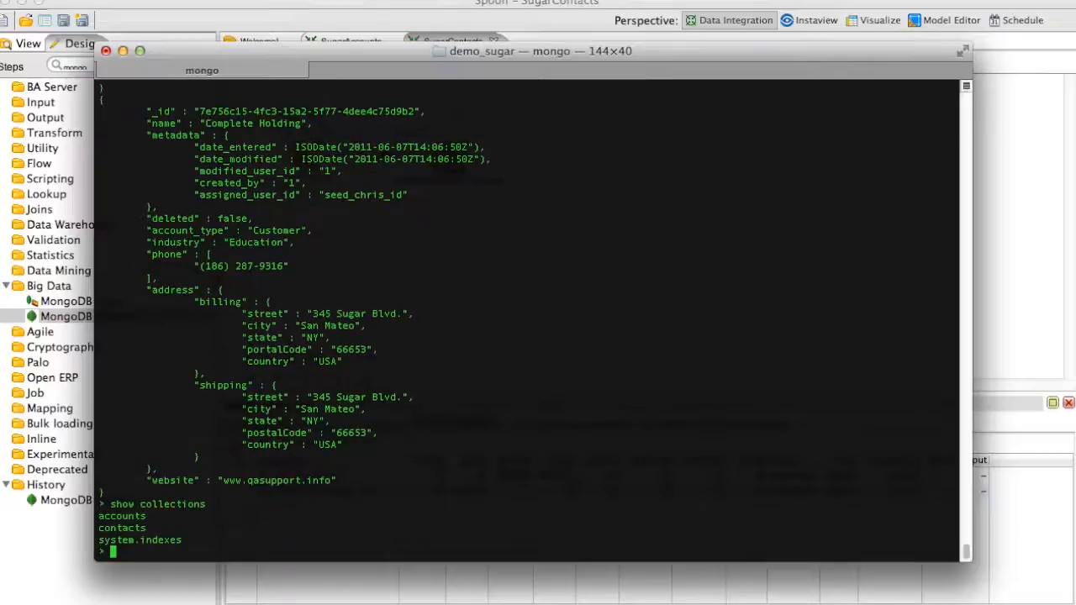
# Step: Clear the shell, query one contact with db.contacts.findOne(), and examine its phone array and secondary address
pyautogui.hotkey('ctrl', 'l')
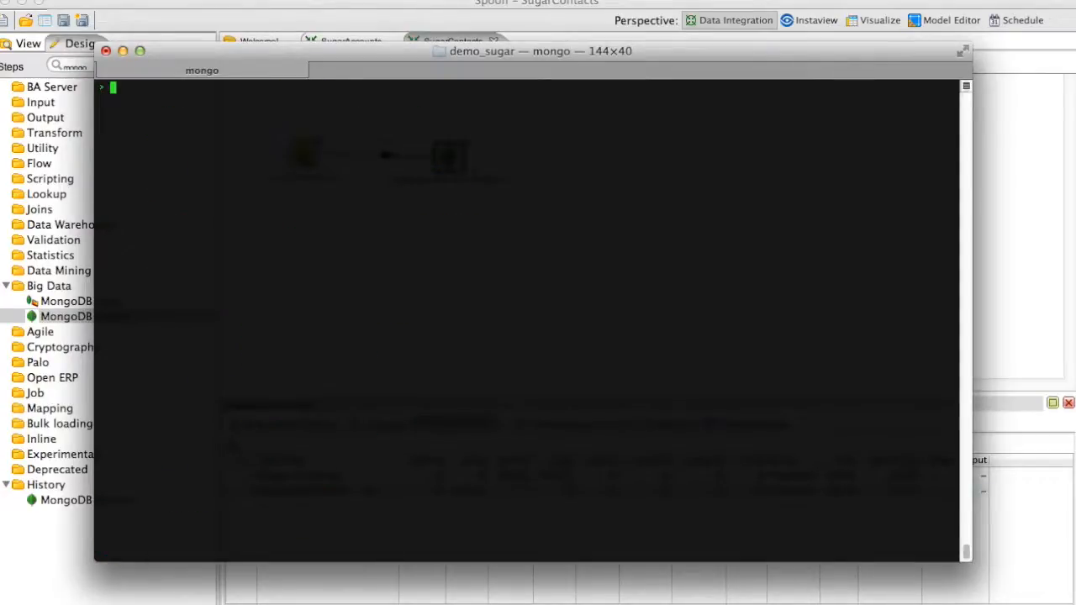
pyautogui.write('db.contacts.findOne()')
pyautogui.press('Return')
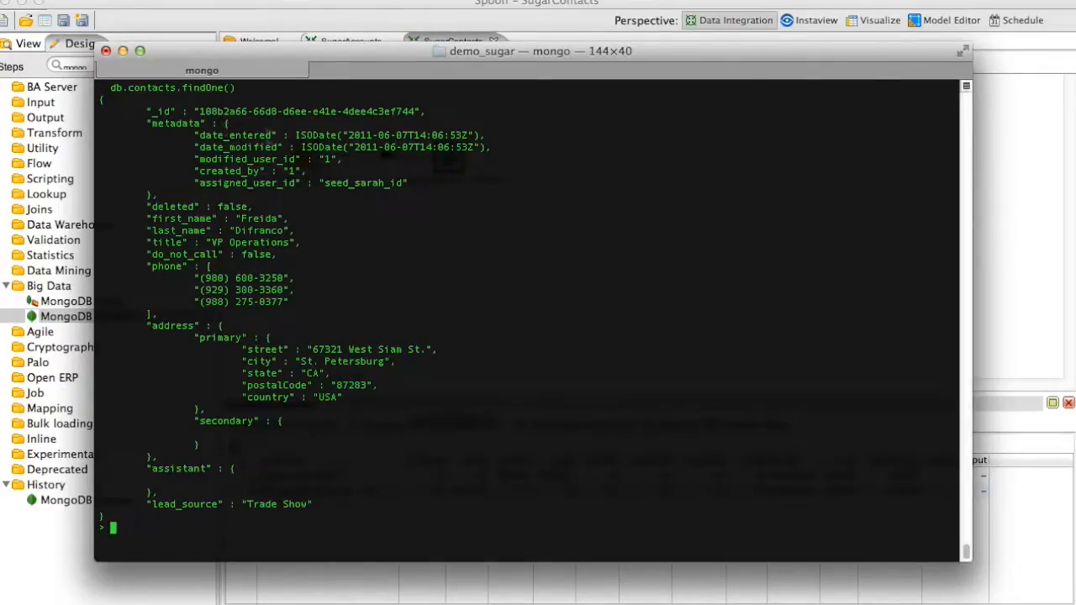
pyautogui.moveTo(150, 263); pyautogui.dragTo(291, 303)
pyautogui.click(168, 281)
pyautogui.moveTo(193, 423); pyautogui.dragTo(247, 443)
pyautogui.click(242, 444)
# Step: Switch back to Spoon and create a new blank transformation
pyautogui.click(211, 12)
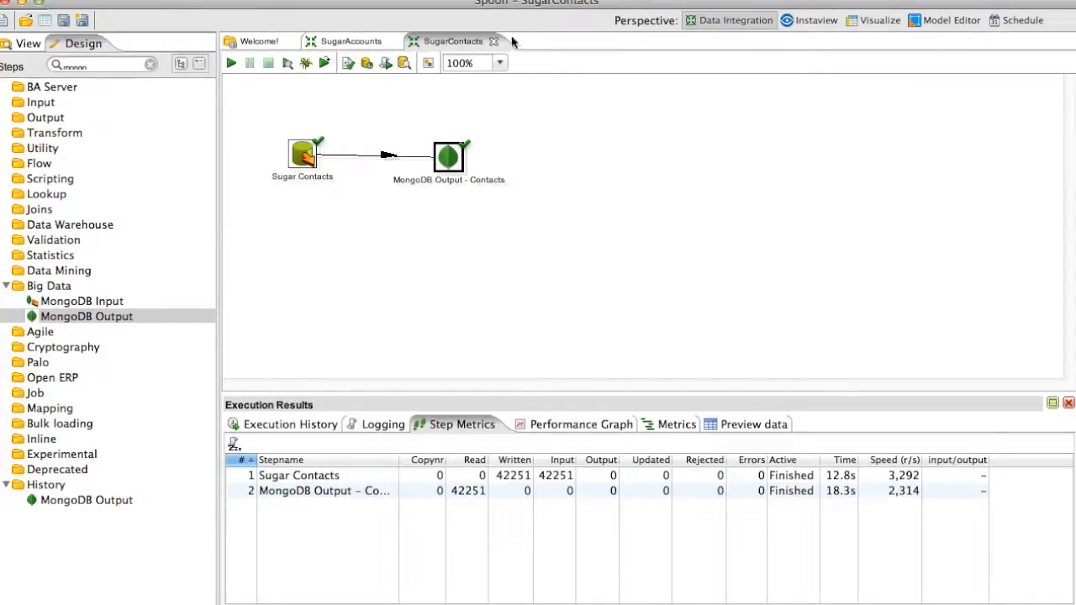
pyautogui.click(9, 22)
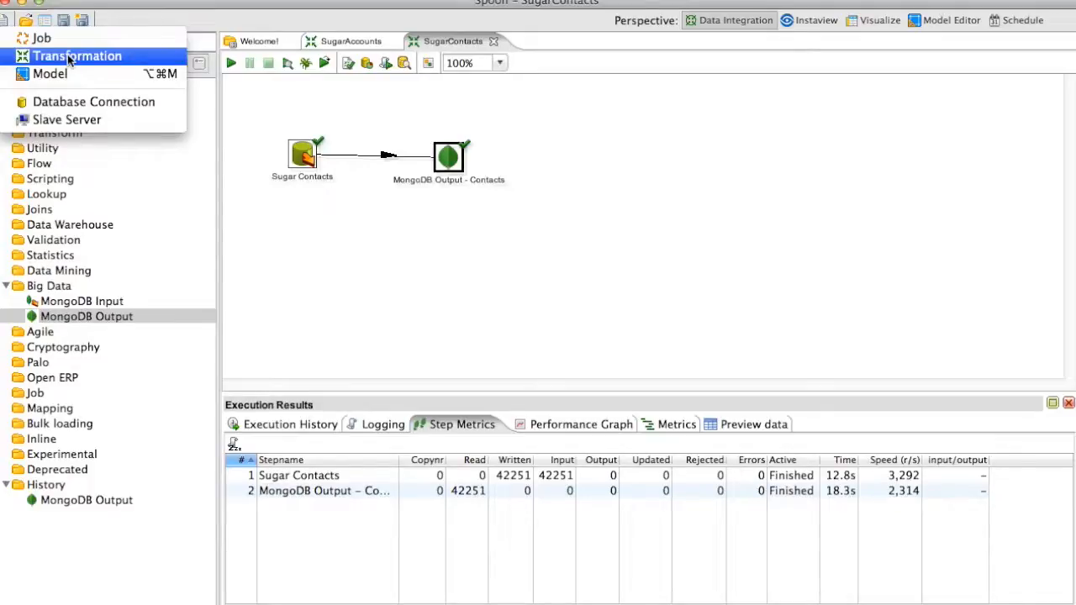
pyautogui.click(69, 56)
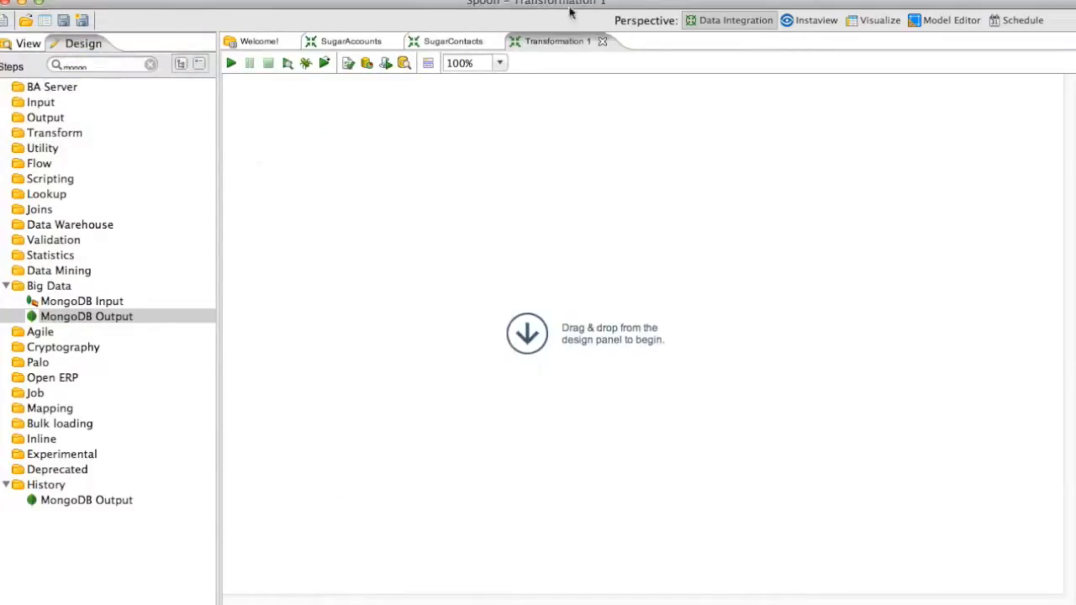
# Step: Add a Table input step to the blank transformation and set its connection to SugarCRM DB
pyautogui.click(104, 66)
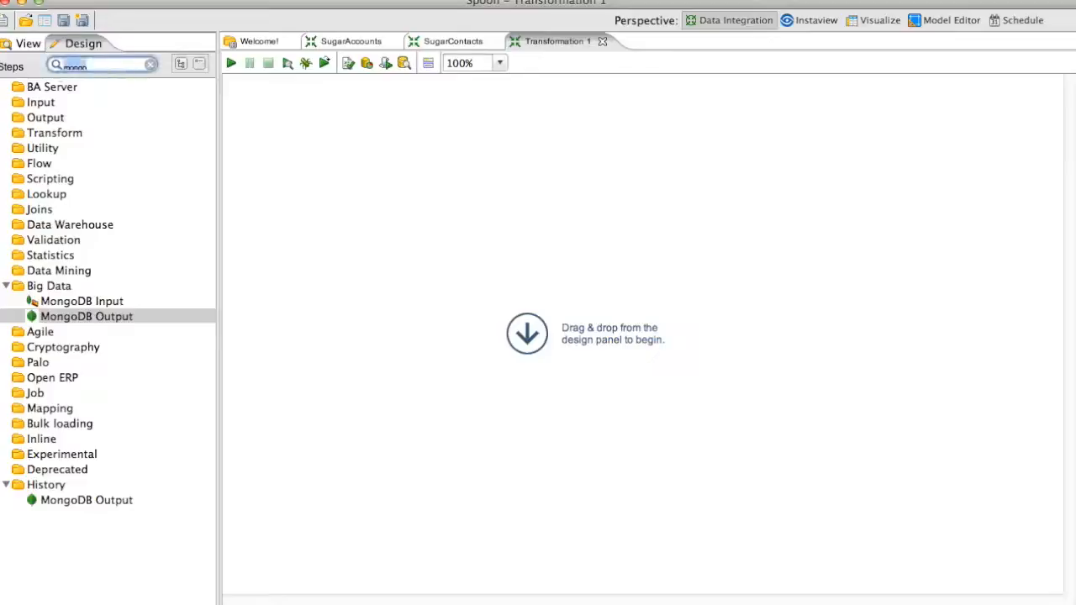
pyautogui.write('table')
pyautogui.moveTo(55, 135); pyautogui.dragTo(308, 132)
pyautogui.doubleClick(318, 140)
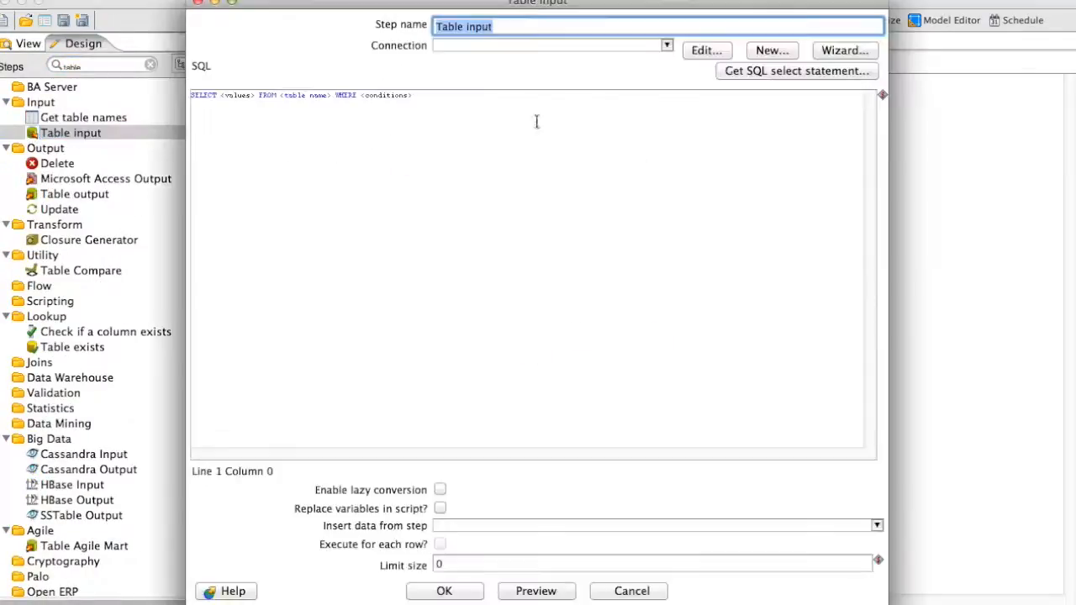
pyautogui.click(667, 45)
pyautogui.click(479, 92)
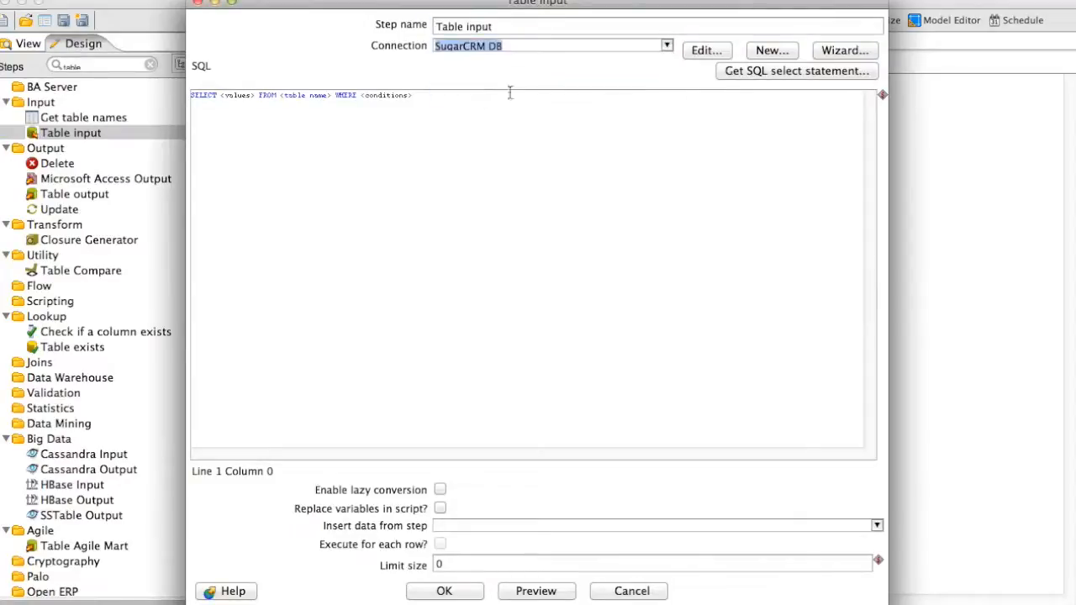
# Step: Browse the SugarCRM DB tables for the SQL source and preview the rows of accounts_contacts
pyautogui.click(762, 71)
pyautogui.click(131, 67)
pyautogui.click(145, 98)
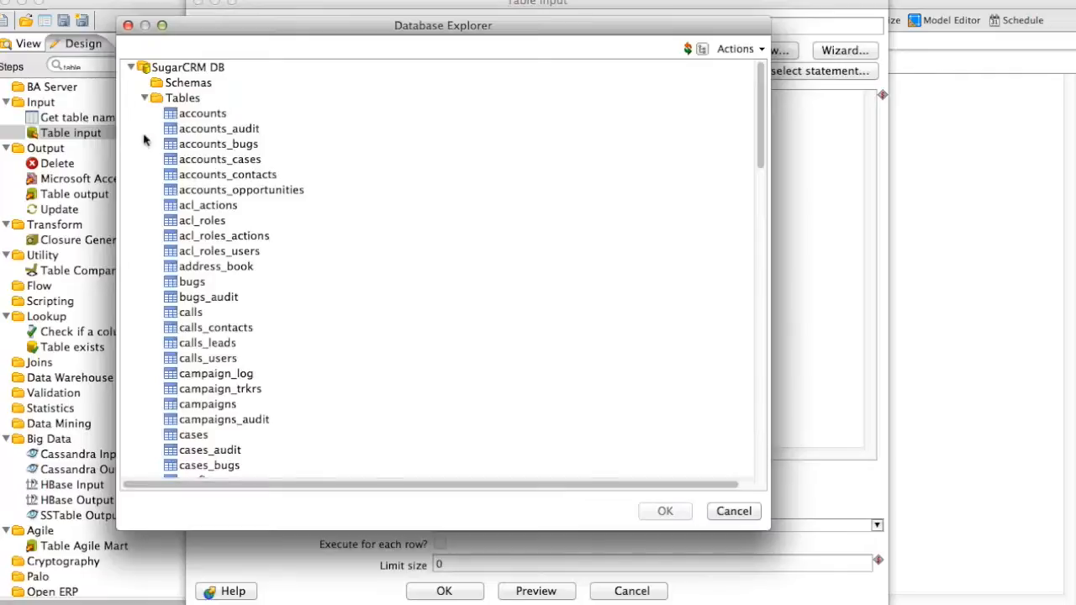
pyautogui.click(240, 175)
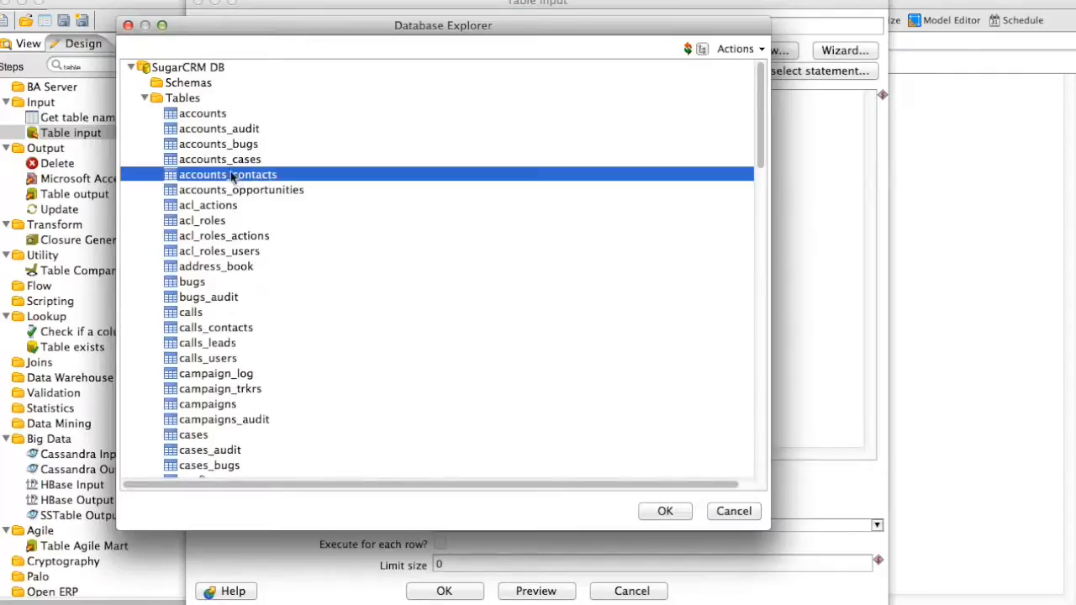
pyautogui.rightClick(206, 177)
pyautogui.click(275, 179)
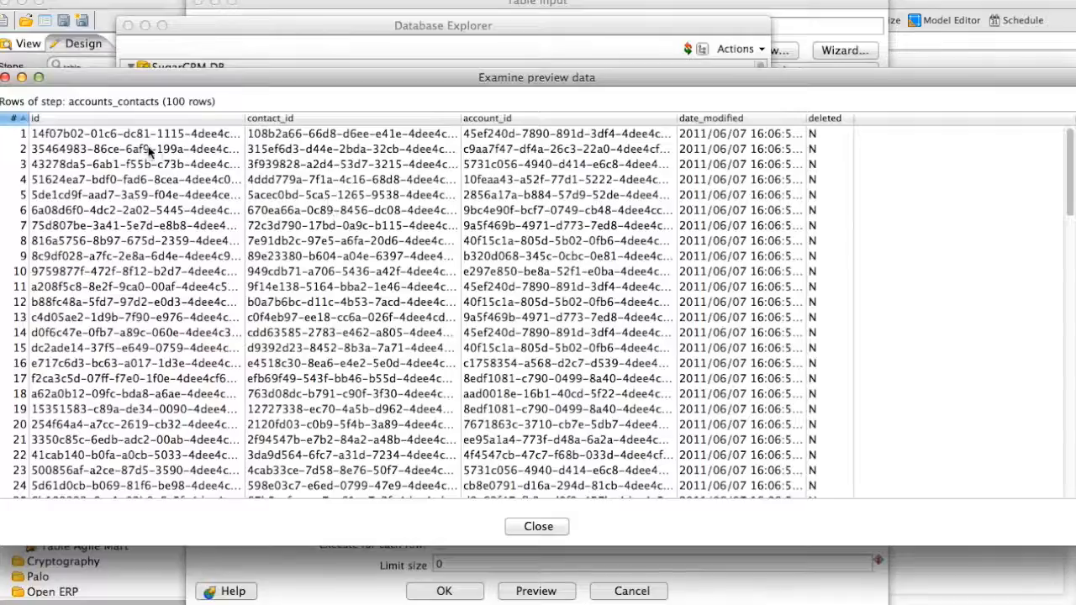
pyautogui.scroll(-20, 619, 215)
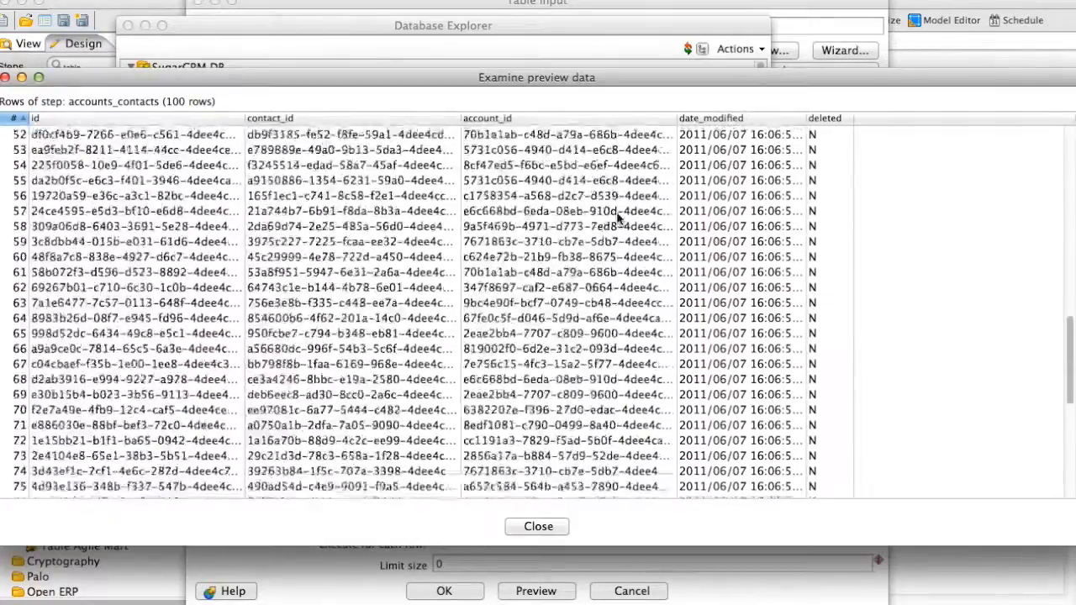
pyautogui.scroll(20, 619, 252)
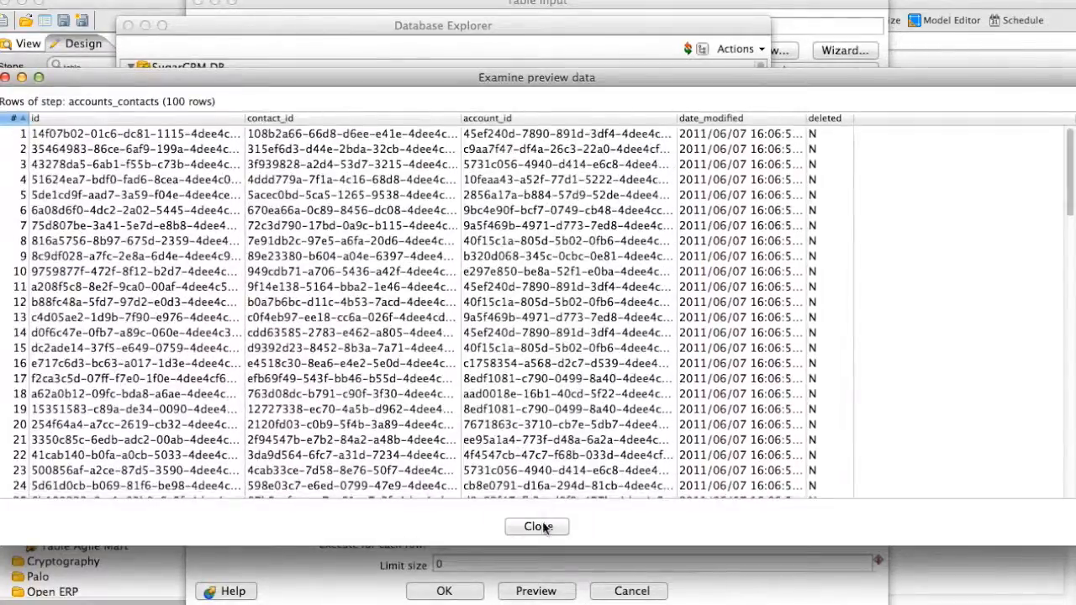
pyautogui.click(539, 526)
# Step: Generate the SELECT statement for accounts_contacts with its field names included
pyautogui.click(665, 511)
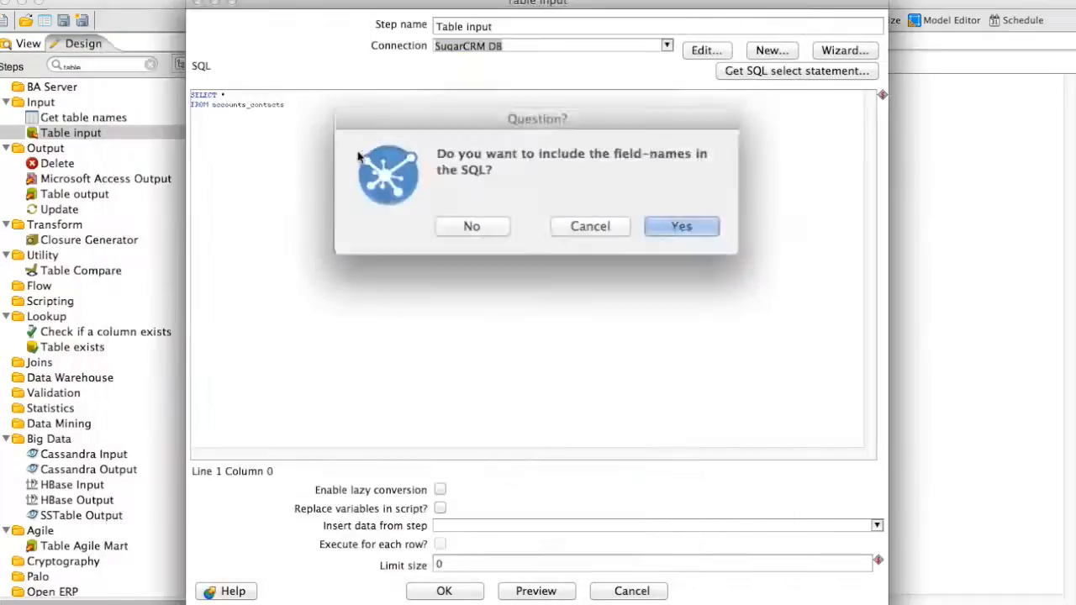
pyautogui.click(644, 223)
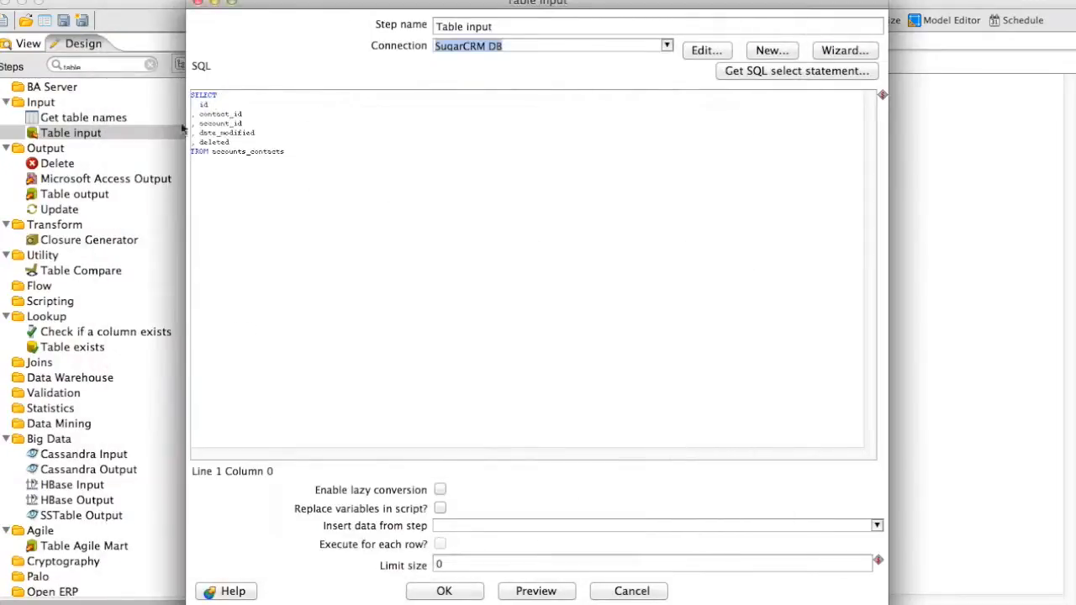
pyautogui.click(212, 105)
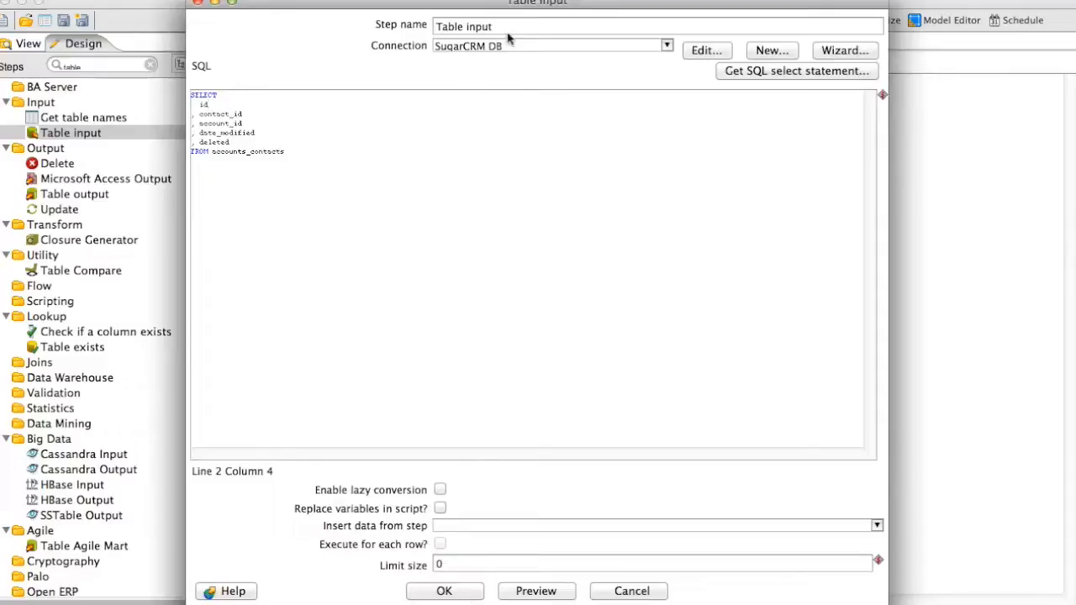
# Step: Name the Table input step Accounts to Contacts Relation, accept its settings, and reposition it on the canvas
pyautogui.moveTo(507, 26); pyautogui.dragTo(397, 26)
pyautogui.write('Accounts to Contac')
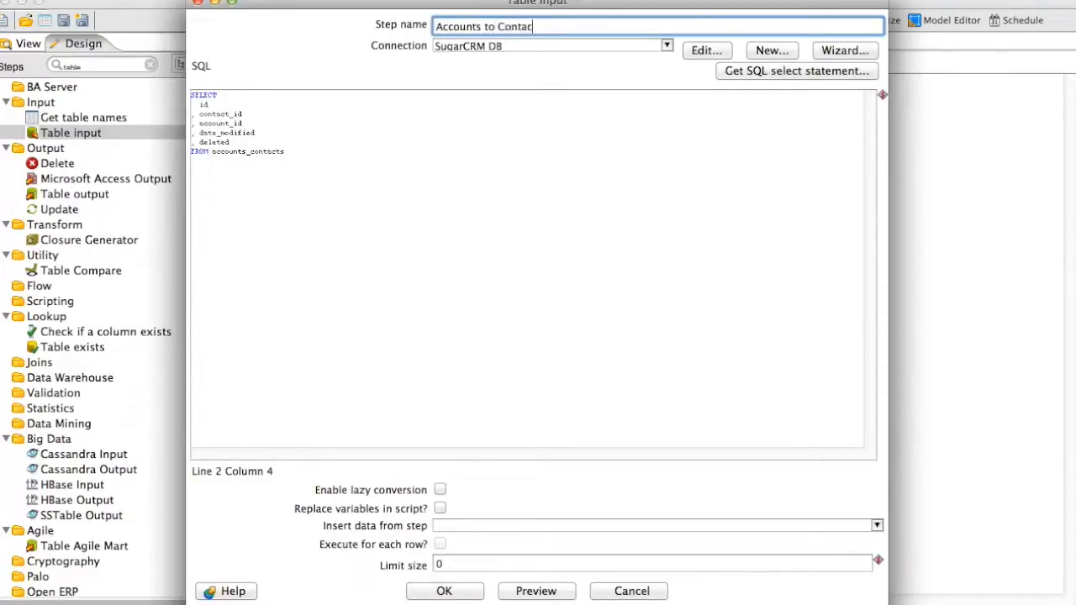
pyautogui.write('n')
pyautogui.click(455, 591)
pyautogui.moveTo(331, 131); pyautogui.dragTo(354, 169)
# Step: Add a MongoDB Output step beside Accounts to Contacts Relation and connect the two with a hop
pyautogui.moveTo(112, 64); pyautogui.dragTo(42, 63)
pyautogui.write('mongo')
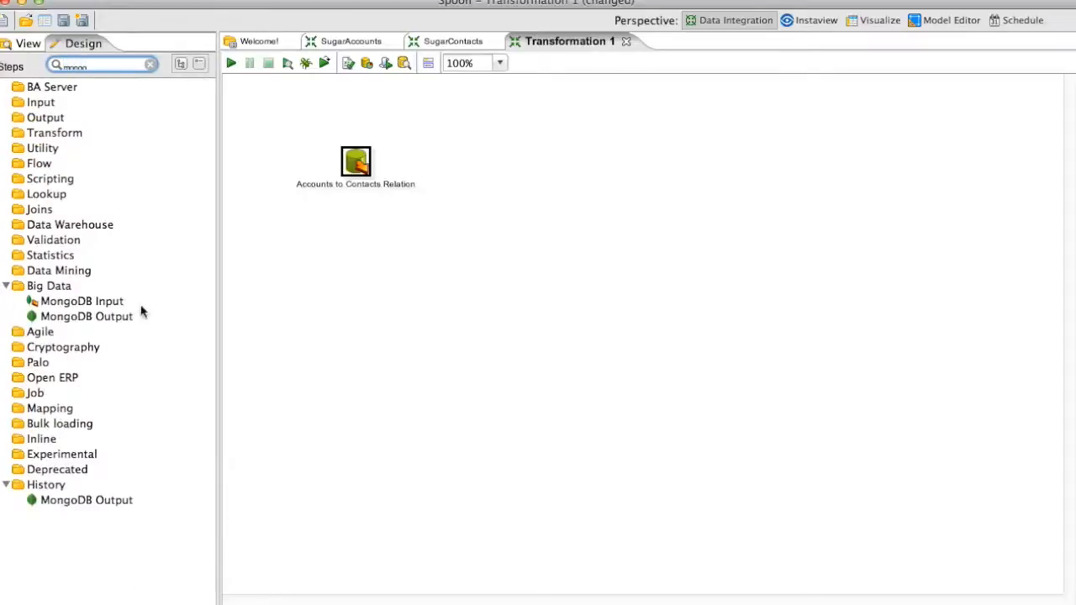
pyautogui.moveTo(106, 316); pyautogui.dragTo(523, 160)
pyautogui.moveTo(390, 168); pyautogui.dragTo(539, 171)
# Step: Rename the MongoDB output step as MongoDB Output - Update Accounts
pyautogui.doubleClick(537, 166)
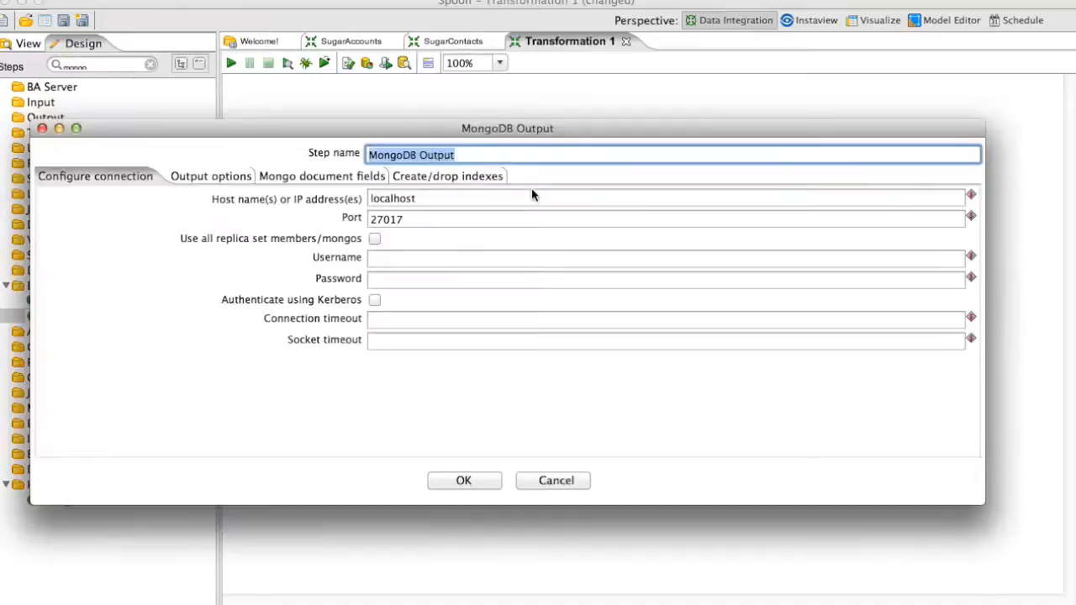
pyautogui.click(481, 155)
pyautogui.write('- Update Accounts')
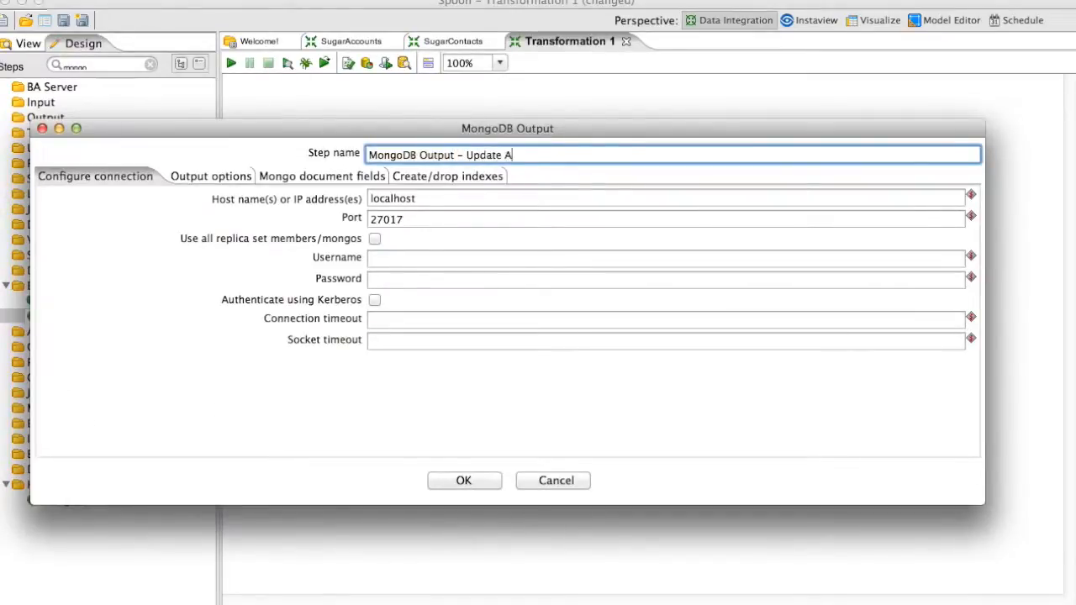
# Step: Set the output database to suggarData, retrieve its collections, and choose accounts as the target collection
pyautogui.click(216, 175)
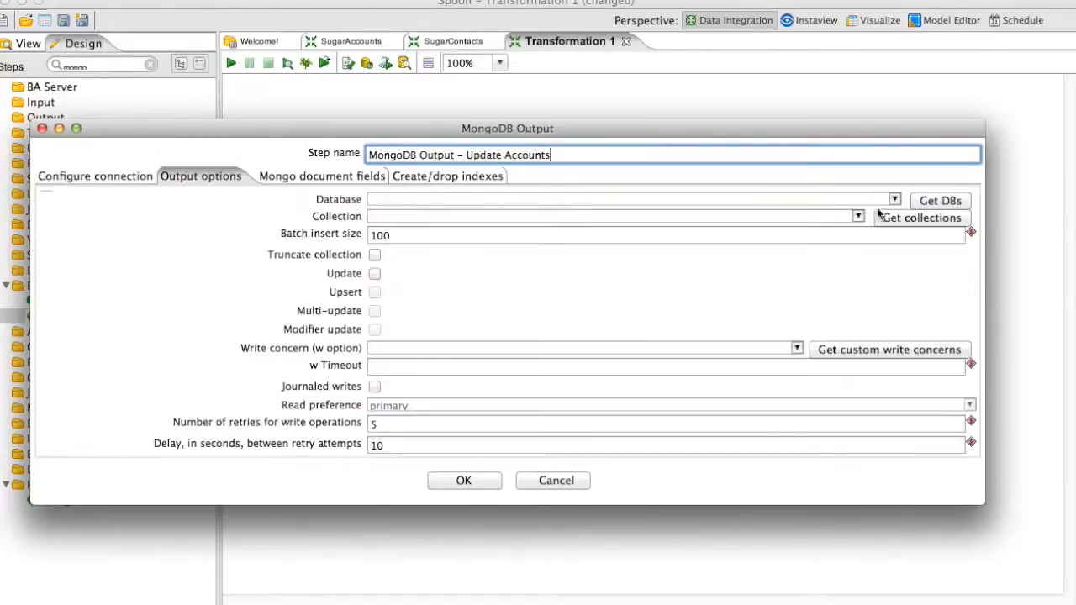
pyautogui.click(894, 200)
pyautogui.scroll(-5, 471, 252)
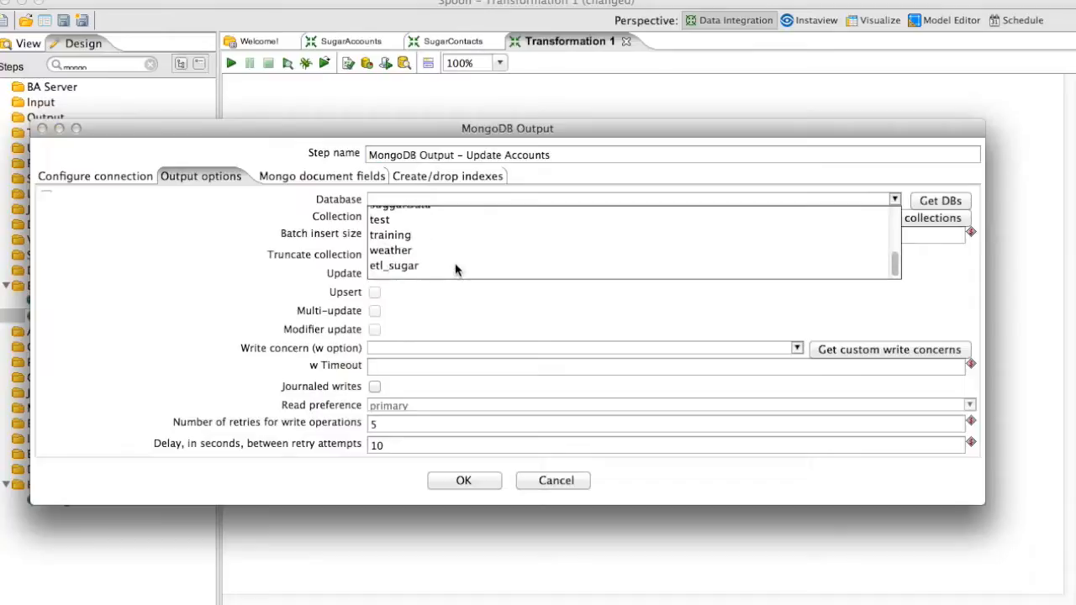
pyautogui.click(409, 212)
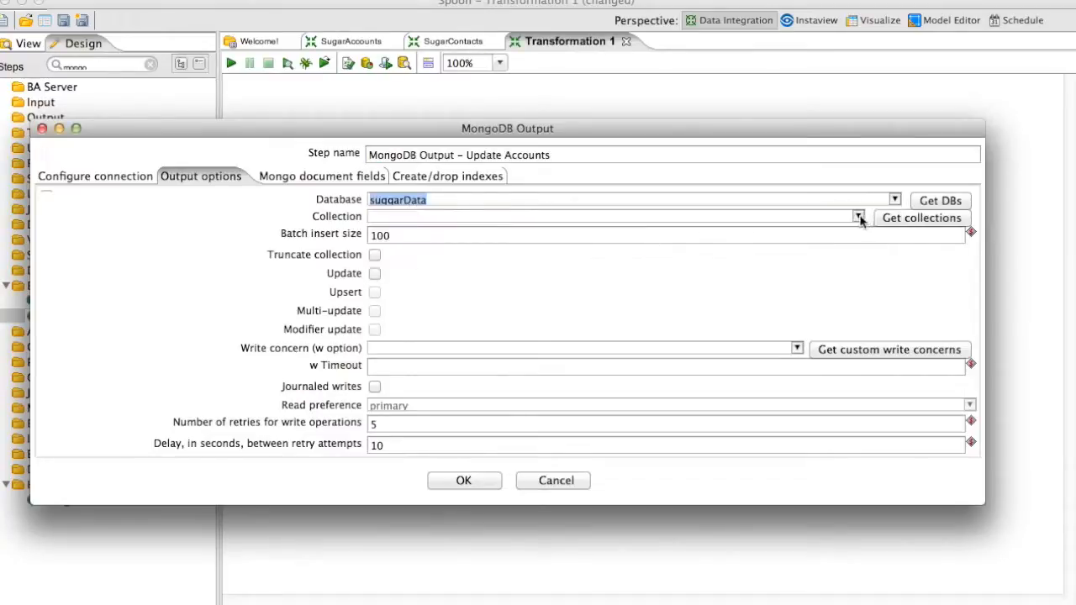
pyautogui.click(858, 216)
pyautogui.click(929, 220)
pyautogui.click(859, 216)
pyautogui.click(409, 230)
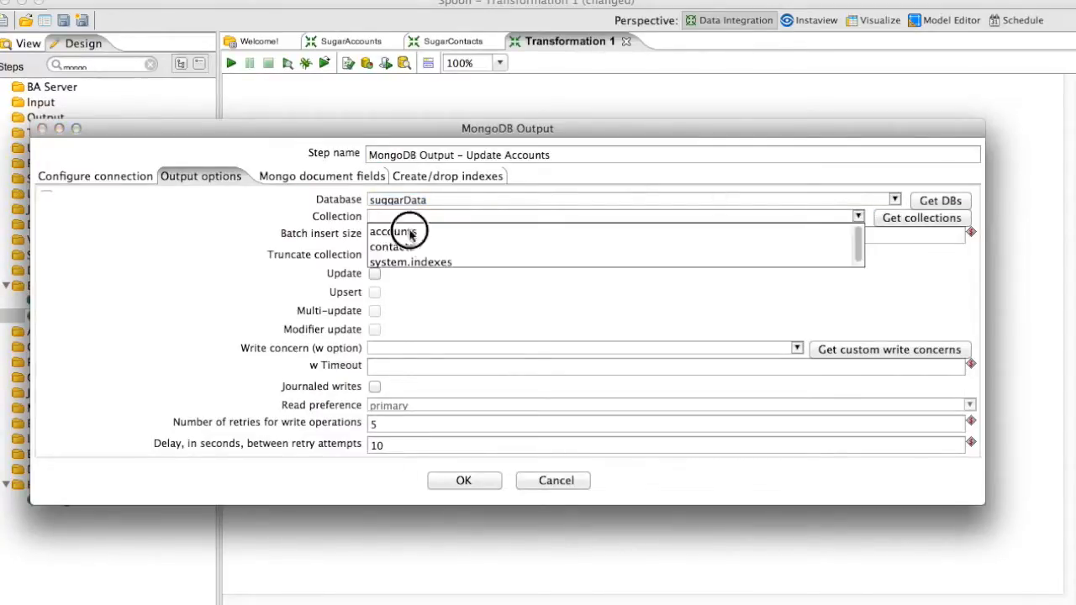
# Step: Enable Update, Upsert and Modifier update for the accounts output
pyautogui.click(375, 276)
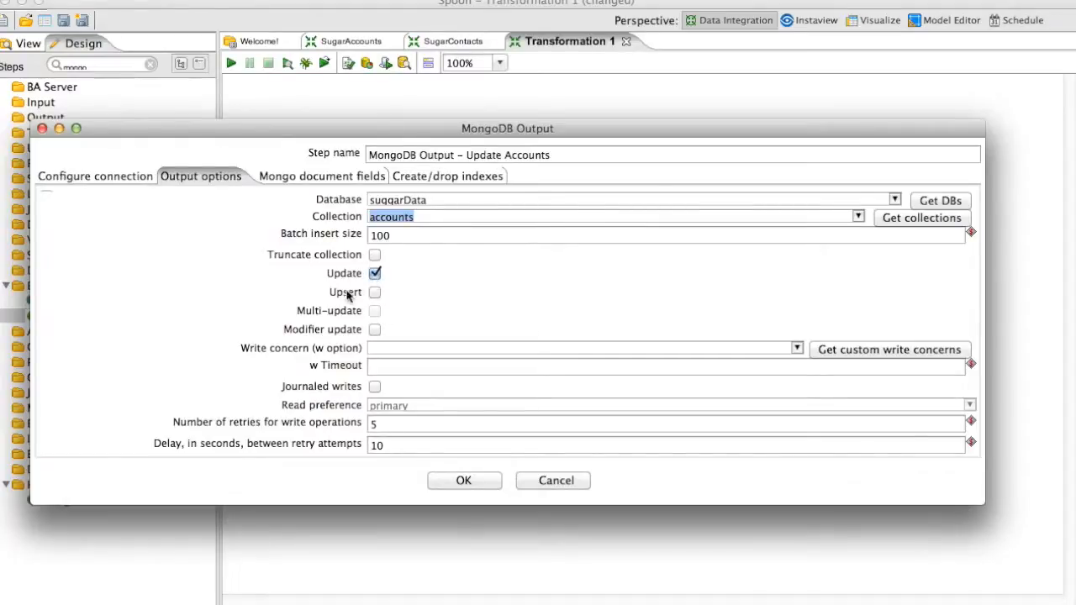
pyautogui.click(376, 293)
pyautogui.click(375, 329)
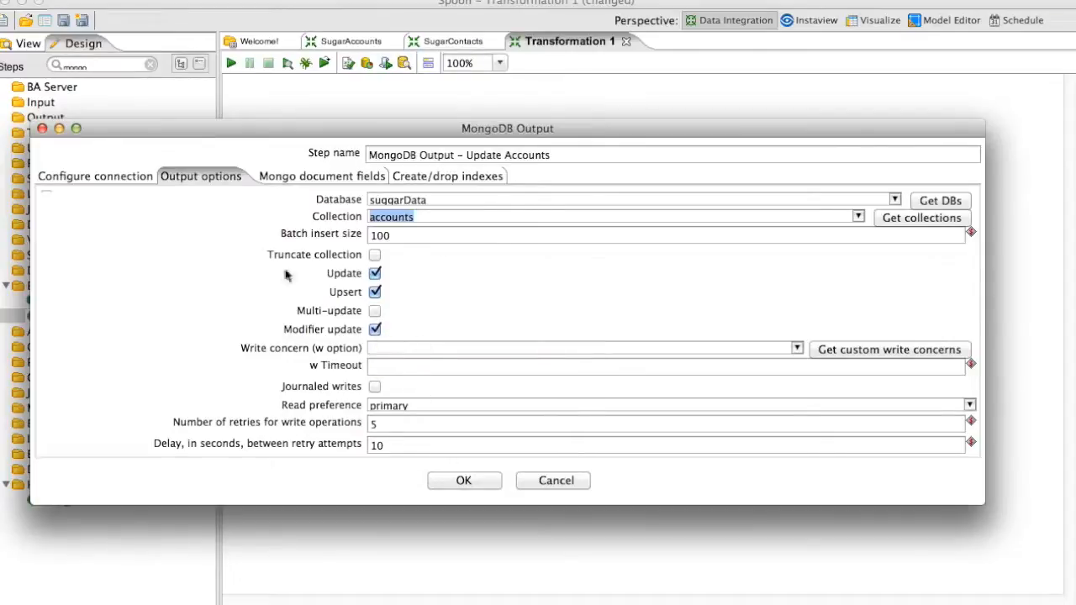
# Step: Retrieve the incoming Mongo document fields and remove id, date_modified and deleted
pyautogui.click(320, 178)
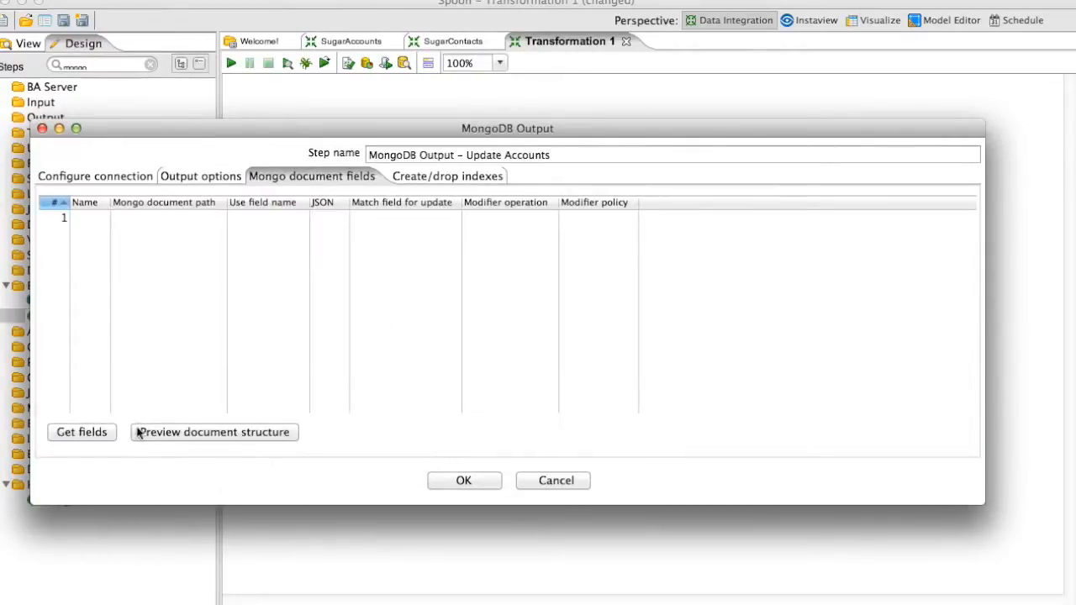
pyautogui.click(74, 431)
pyautogui.click(53, 219)
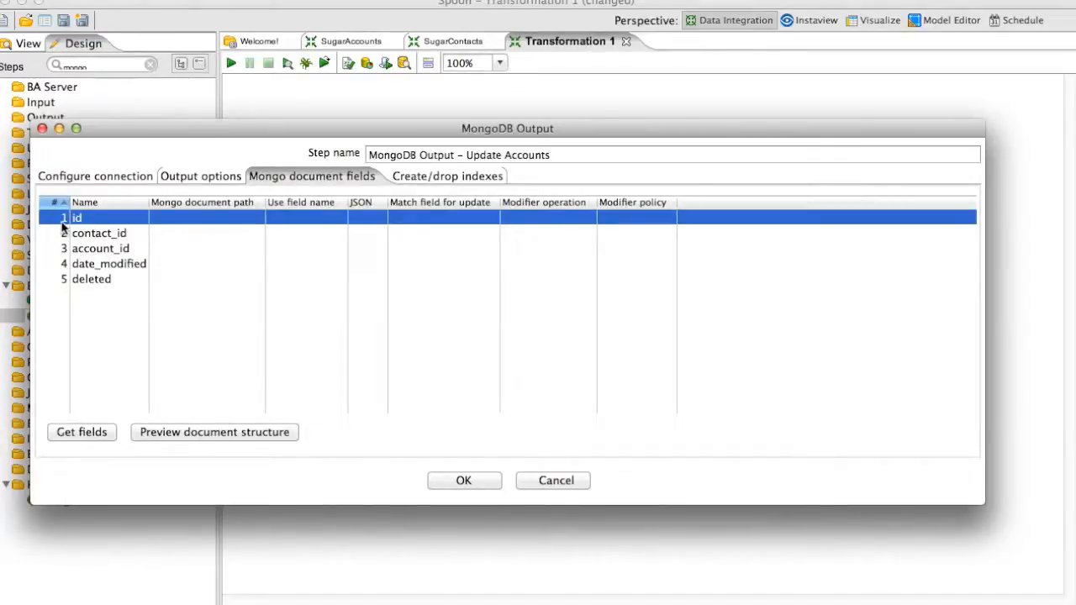
pyautogui.press('Delete')
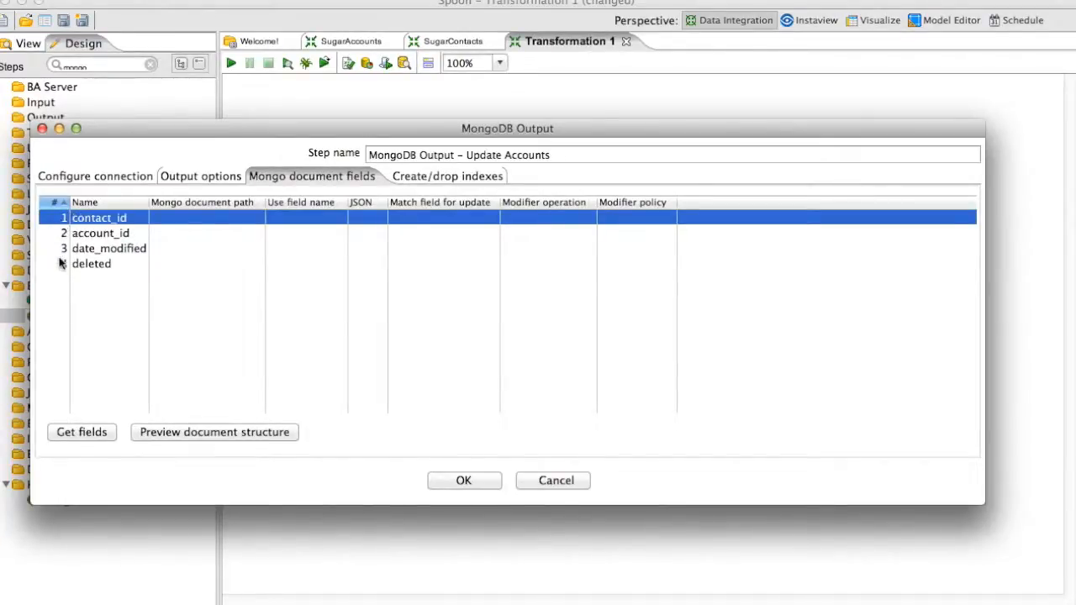
pyautogui.click(60, 263)
pyautogui.press('Delete')
pyautogui.press('Delete')
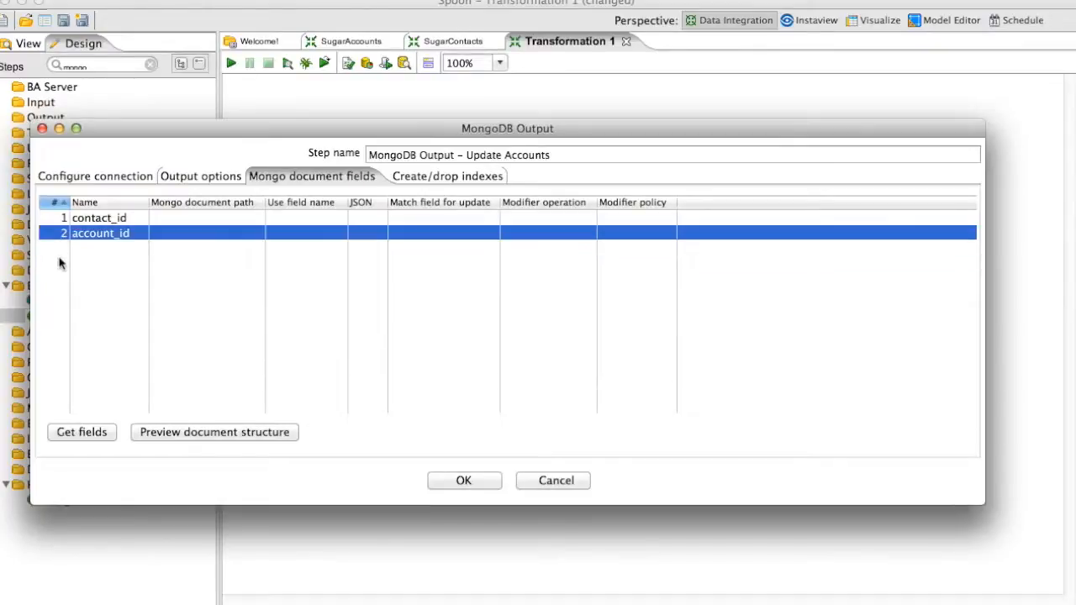
# Step: Map account_id to the document path _id, with Use field name N and Match field for update Y
pyautogui.click(254, 239)
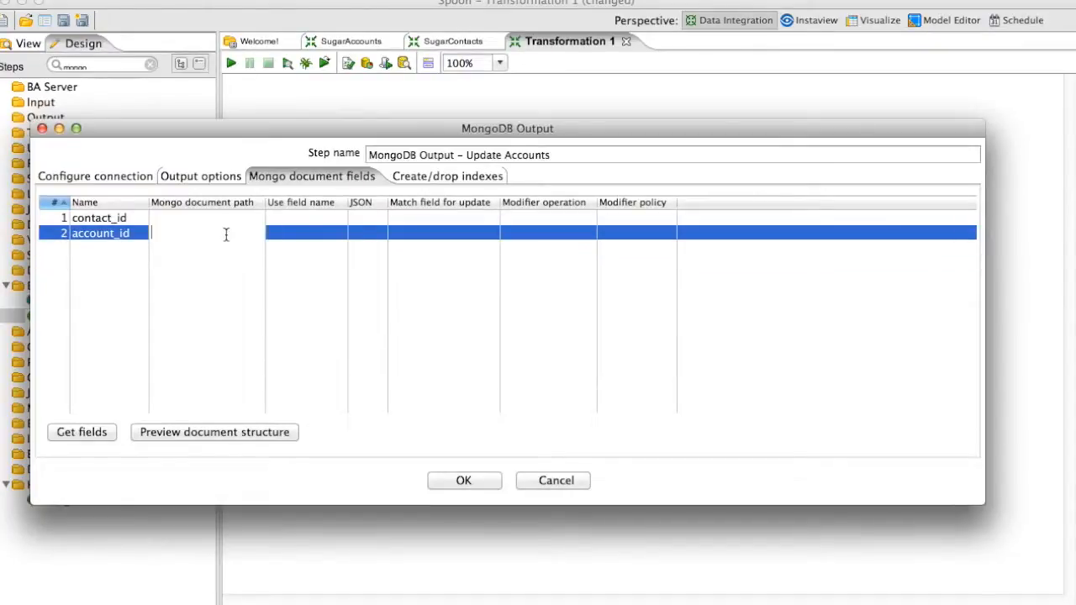
pyautogui.click(340, 235)
pyautogui.click(342, 233)
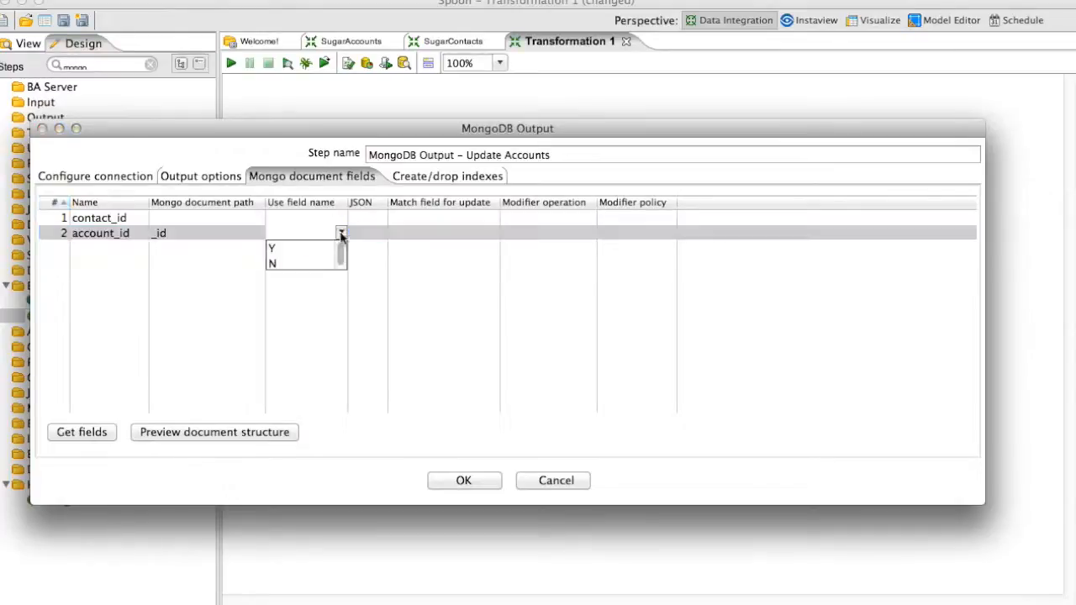
pyautogui.click(272, 263)
pyautogui.click(480, 233)
pyautogui.click(495, 235)
pyautogui.click(402, 249)
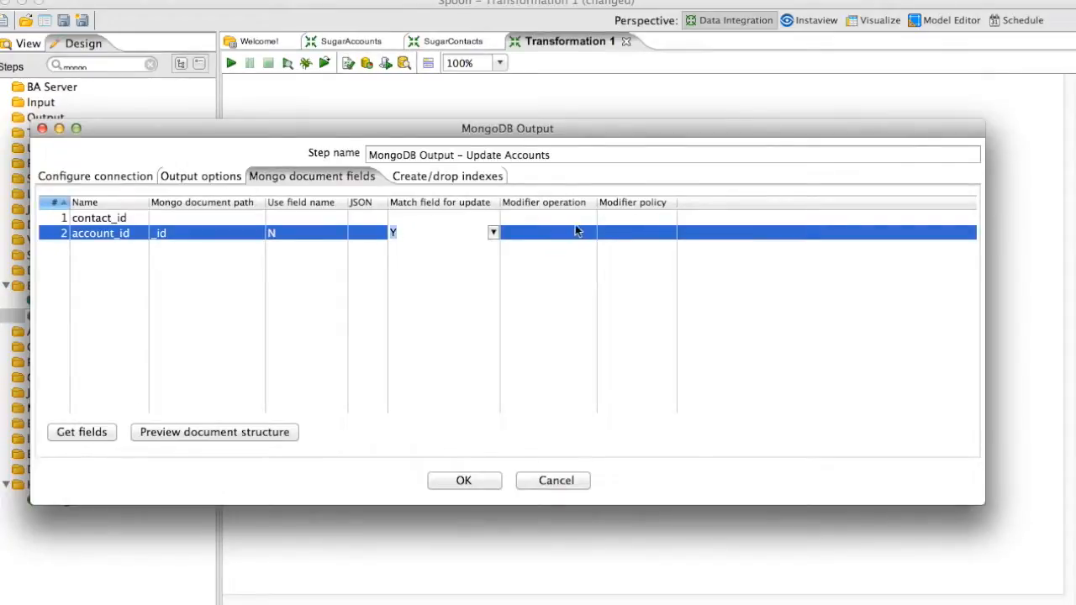
# Step: Map contact_id to the document path contacts, with Use field name N and Match field for update N
pyautogui.click(111, 220)
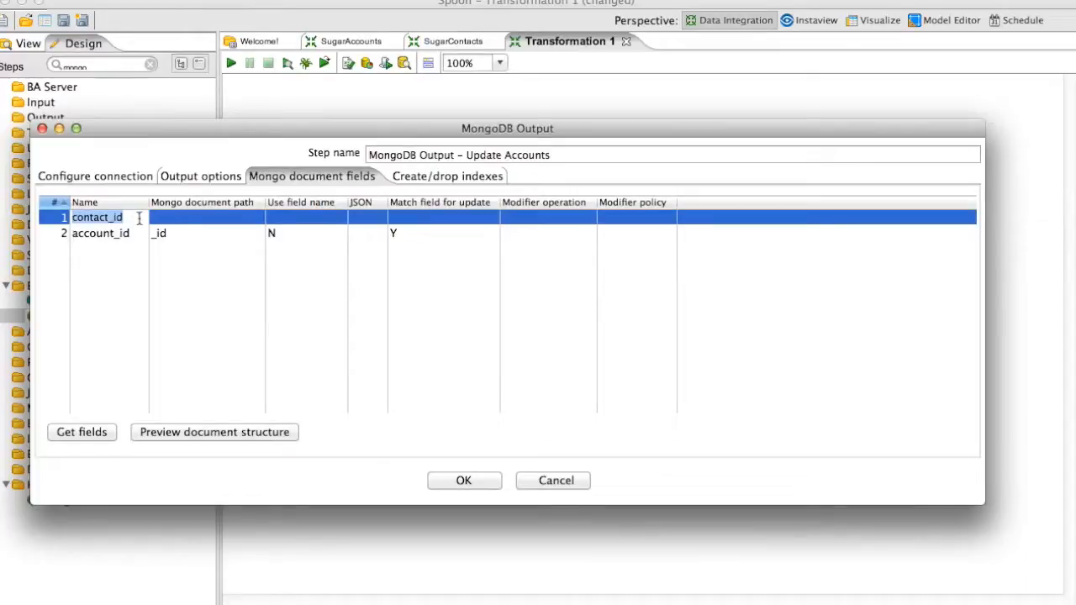
pyautogui.click(184, 219)
pyautogui.write('contacts')
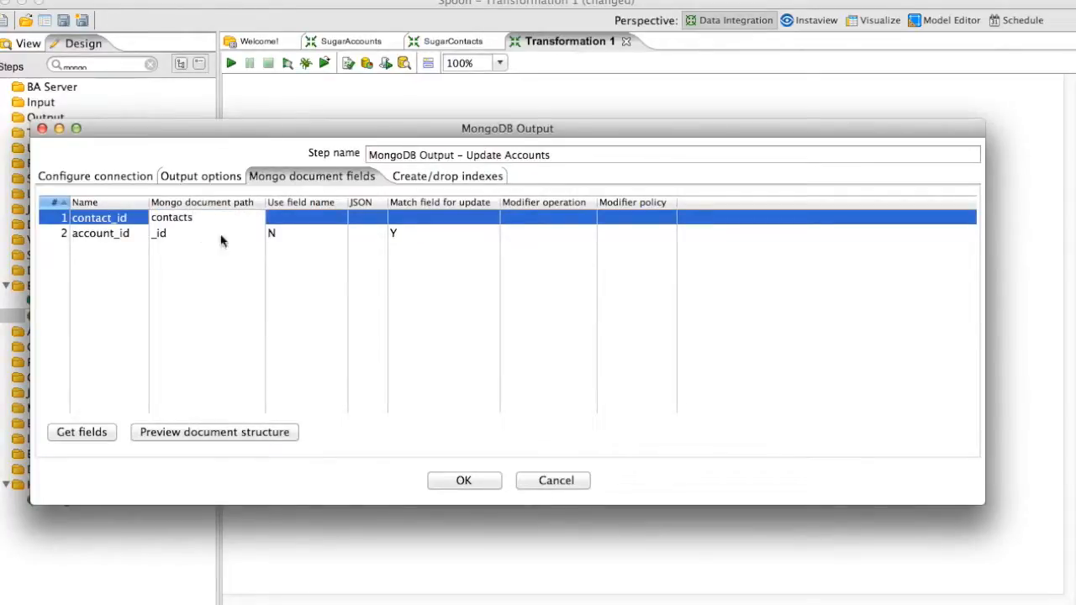
pyautogui.click(336, 220)
pyautogui.click(341, 217)
pyautogui.click(288, 241)
pyautogui.click(448, 218)
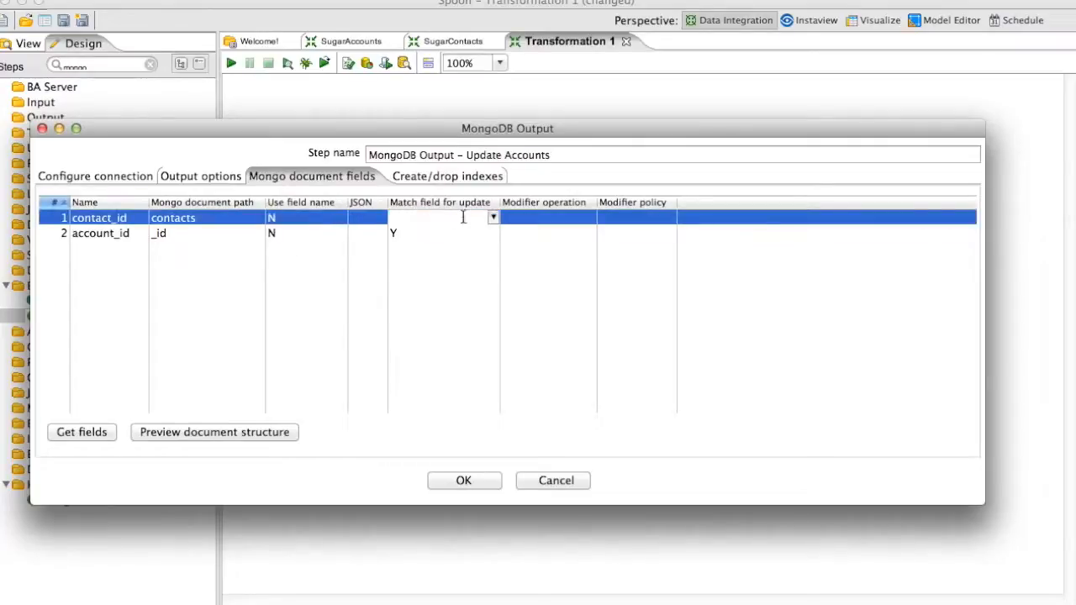
pyautogui.click(494, 219)
pyautogui.click(403, 249)
# Step: Set the modifier operation of contact_id to $push
pyautogui.click(587, 218)
pyautogui.click(592, 219)
pyautogui.click(522, 278)
pyautogui.click(538, 218)
pyautogui.moveTo(545, 218); pyautogui.dragTo(499, 221)
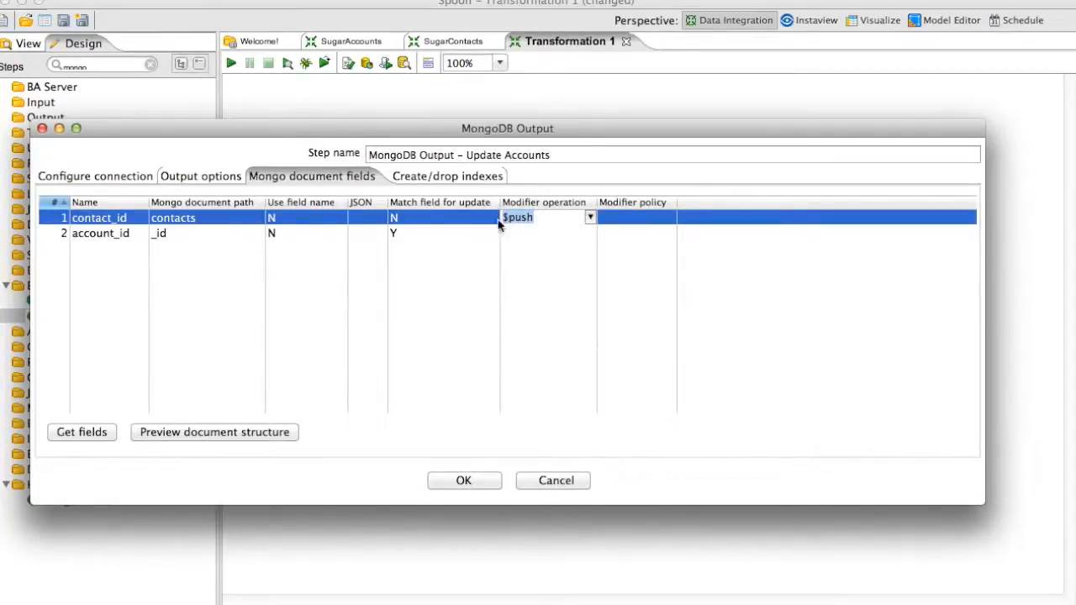
pyautogui.click(671, 220)
# Step: Preview the document structure, examine the modifier update query and details, and accept the MongoDB Output settings
pyautogui.click(202, 433)
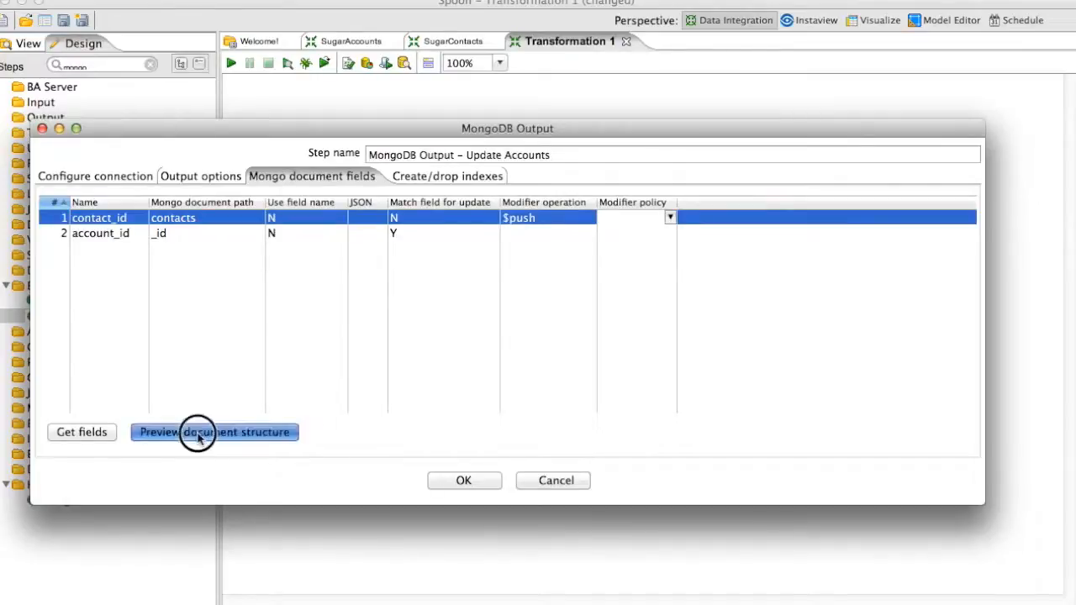
pyautogui.moveTo(363, 299); pyautogui.dragTo(505, 184)
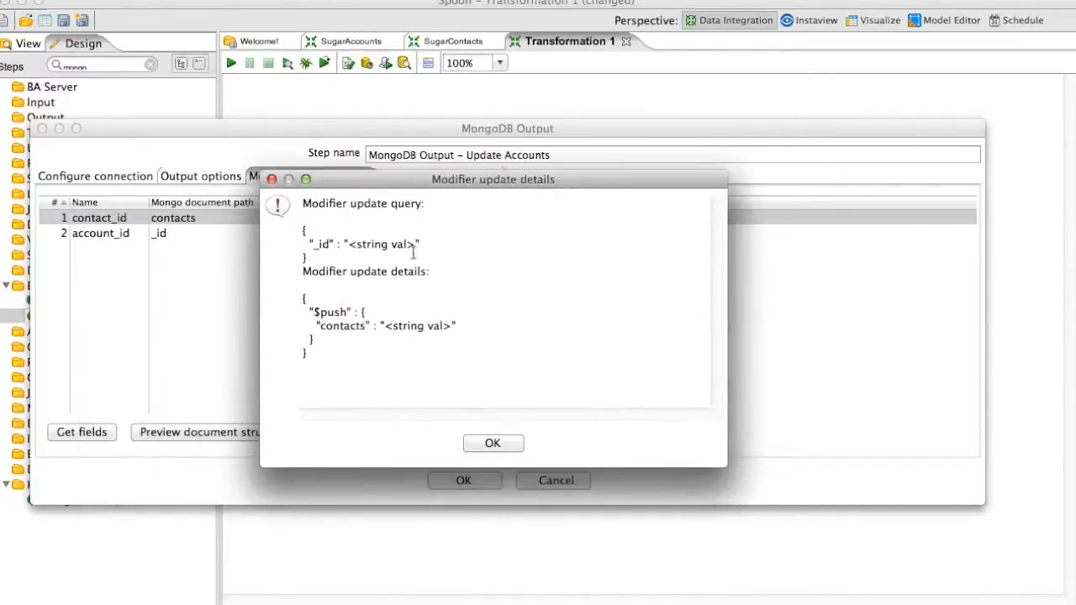
pyautogui.moveTo(304, 203); pyautogui.dragTo(317, 263)
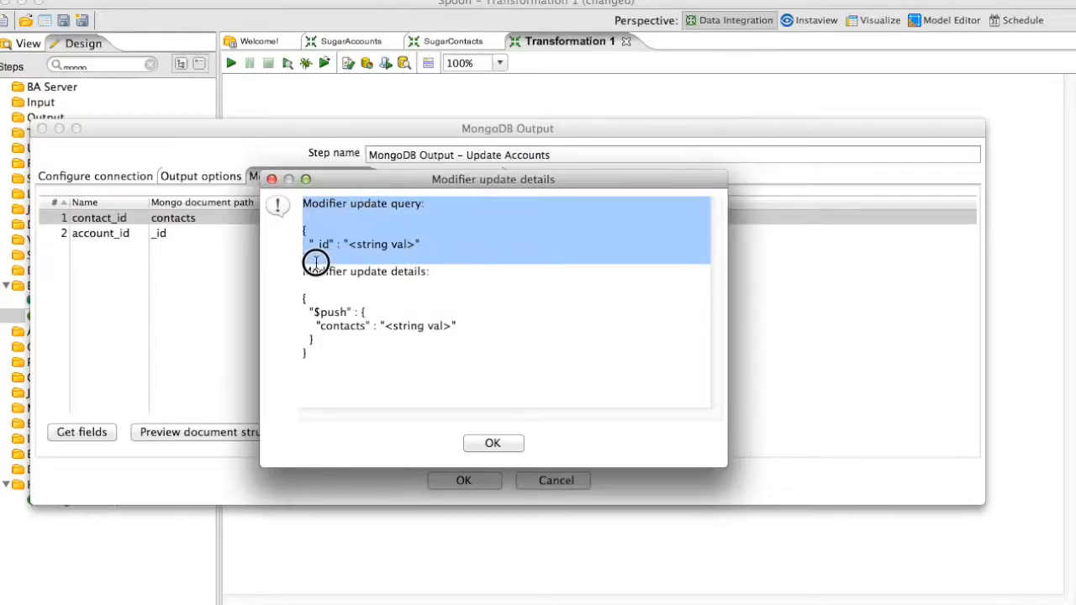
pyautogui.moveTo(302, 271); pyautogui.dragTo(327, 358)
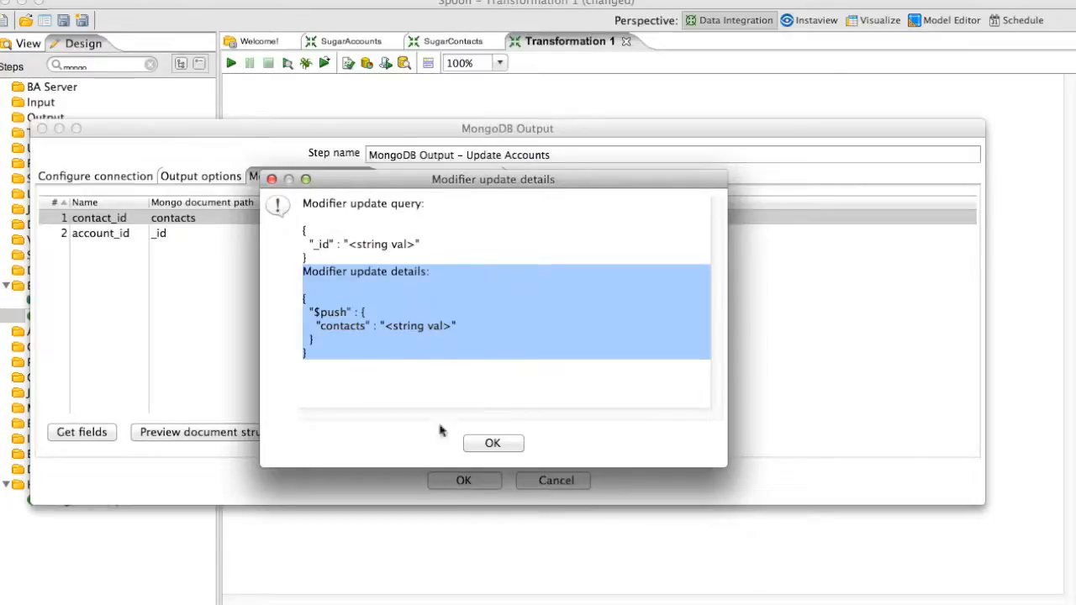
pyautogui.click(493, 443)
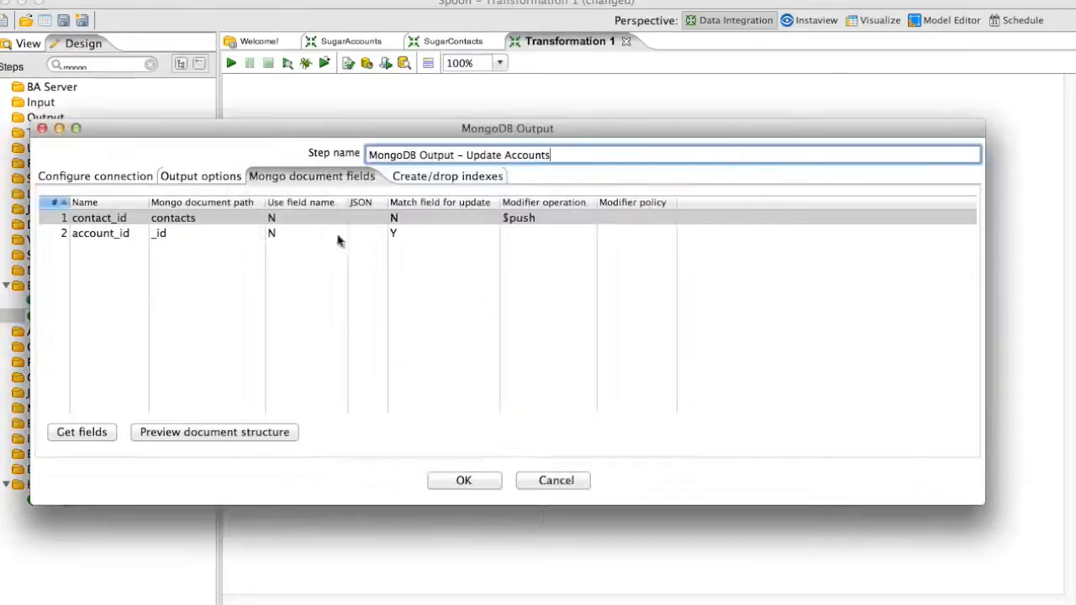
pyautogui.click(454, 481)
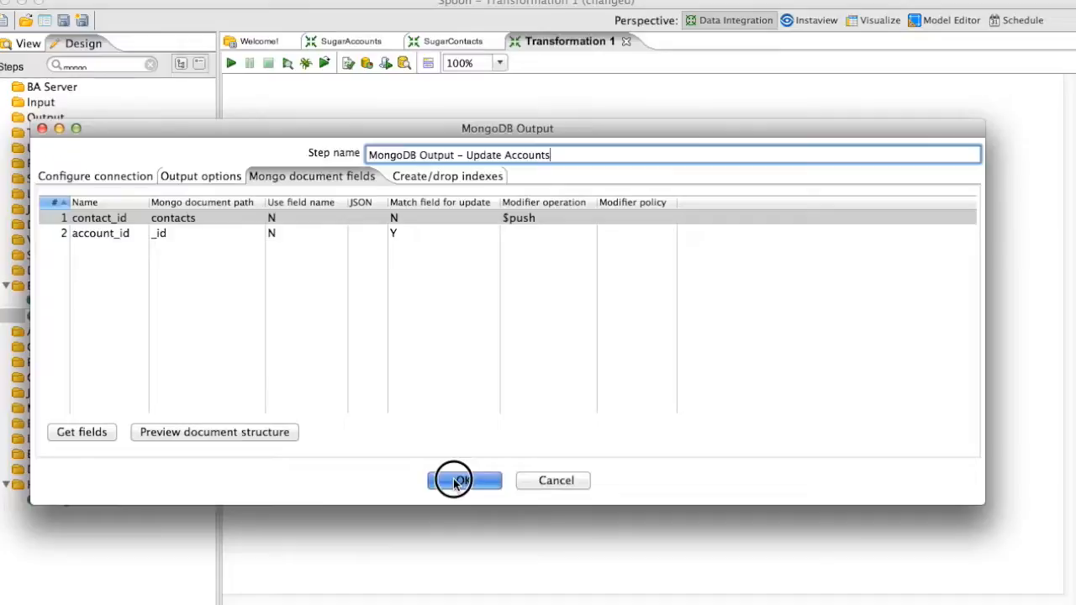
# Step: Save the transformation as Sugar Update Accounts Contacts in the demo_sugar folder and run it
pyautogui.click(82, 20)
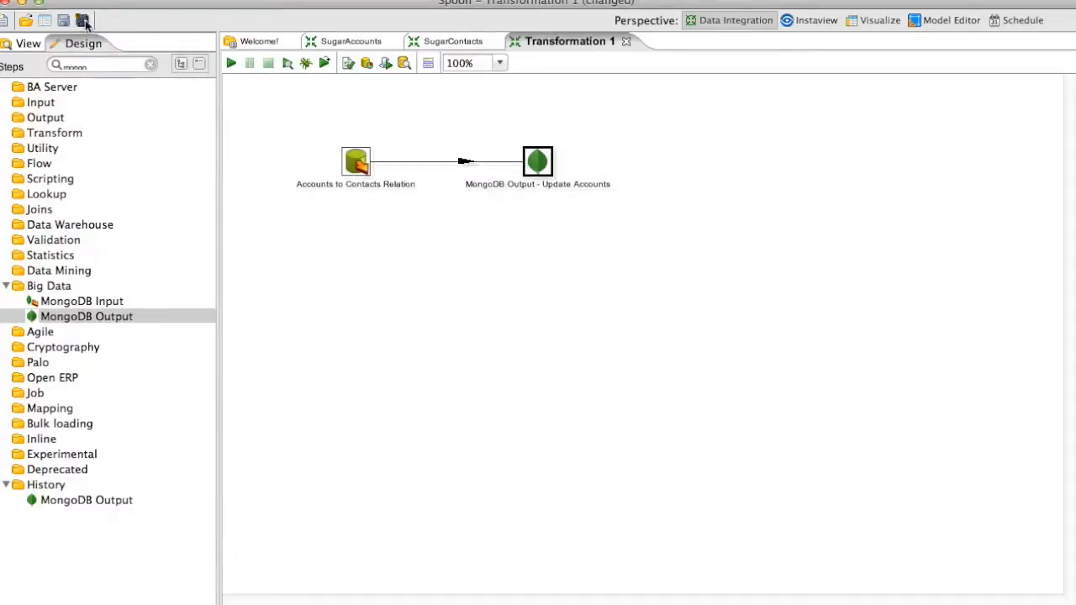
pyautogui.write('Sugar Update Accounts Conartc')
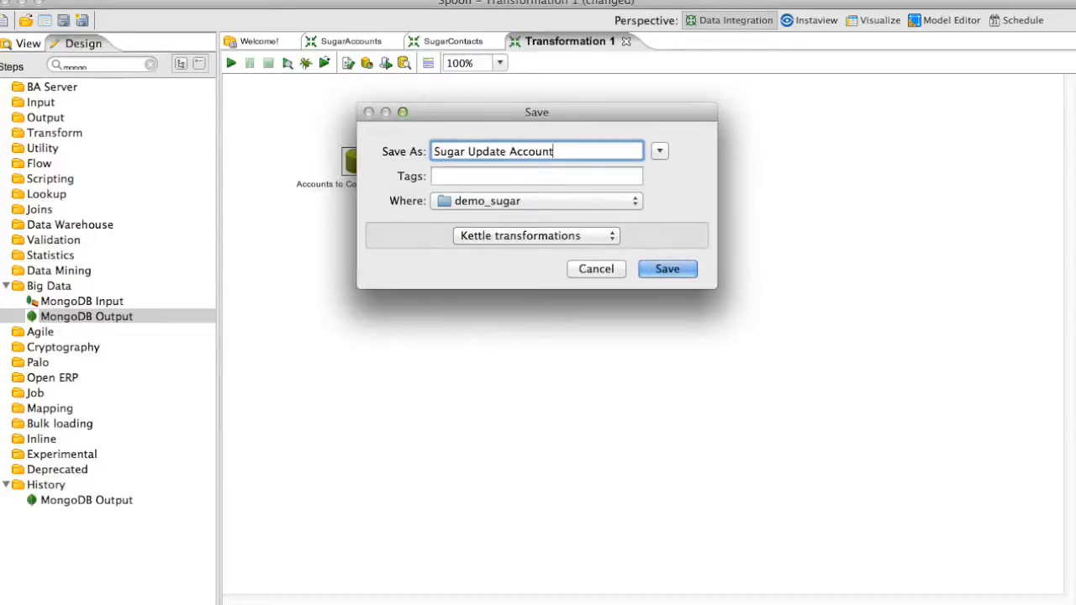
pyautogui.press('BackSpace')
pyautogui.press('BackSpace')
pyautogui.press('BackSpace')
pyautogui.press('BackSpace')
pyautogui.write('tacts')
pyautogui.click(654, 269)
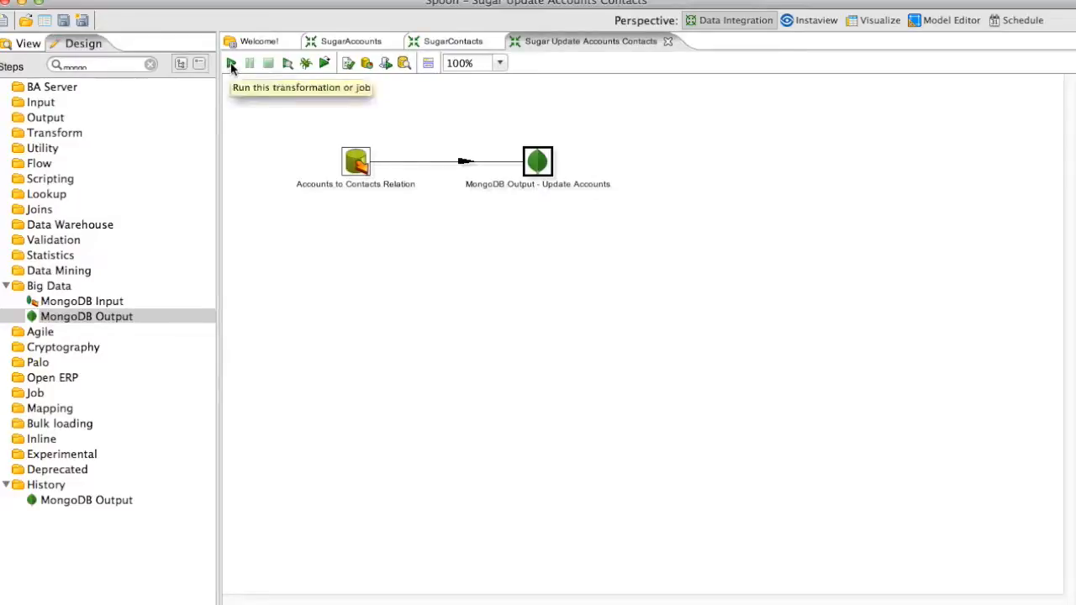
pyautogui.click(231, 62)
pyautogui.click(485, 588)
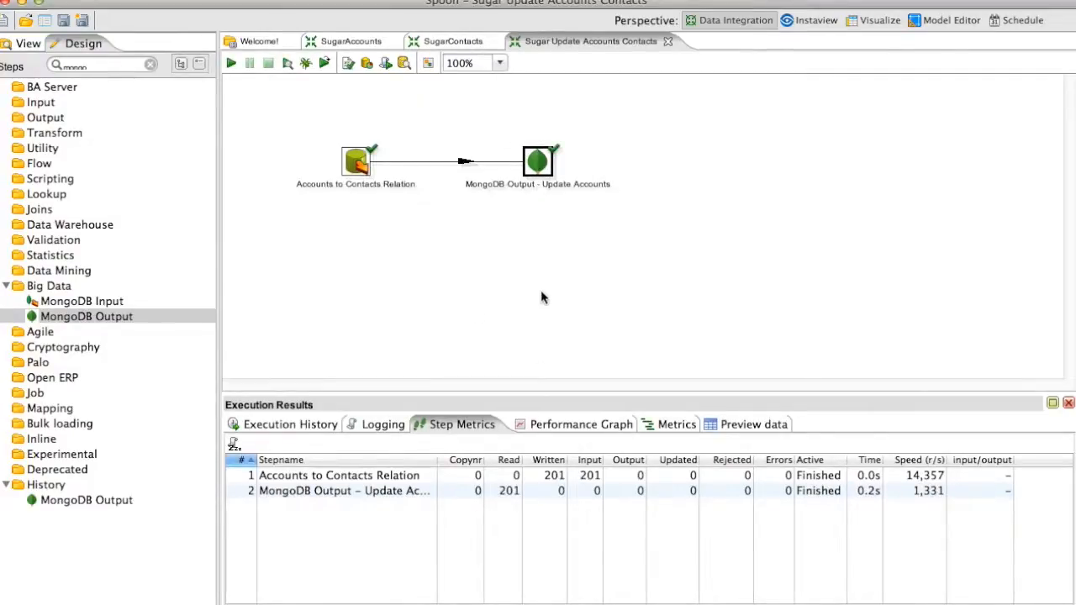
# Step: Switch to the mongo shell in the terminal, clear its screen and list the collections with show collections
pyautogui.press('super+Tab')
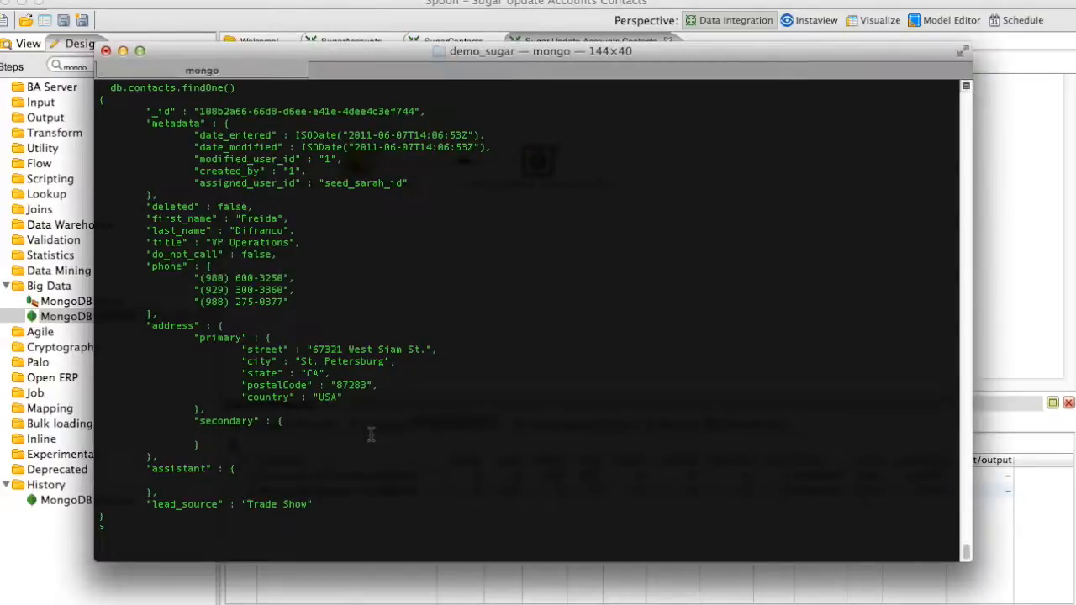
pyautogui.press('super+k')
pyautogui.write('show')
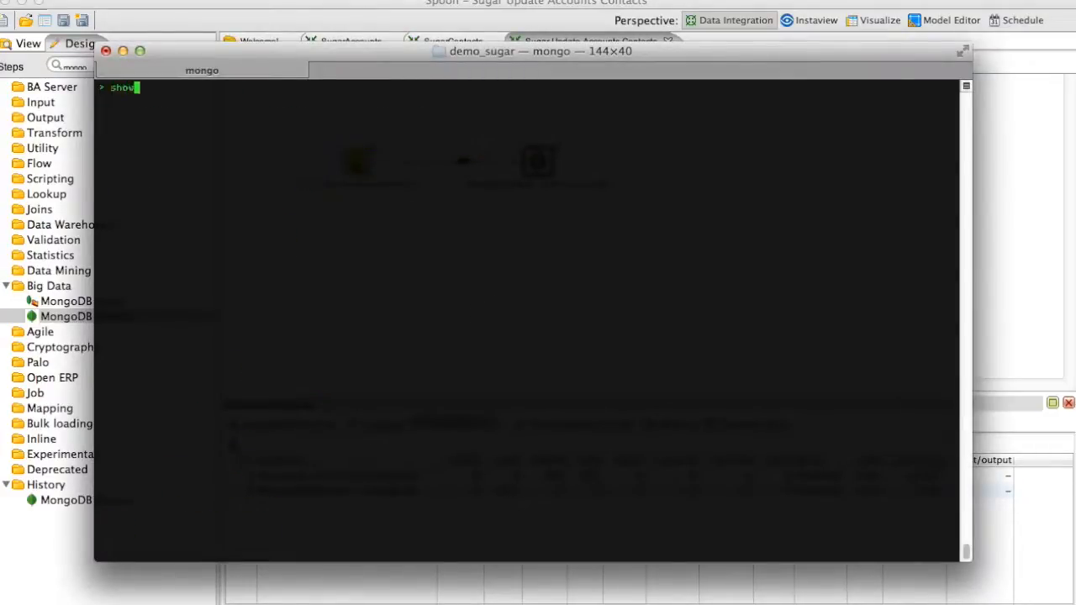
pyautogui.write(' collections')
pyautogui.press('Return')
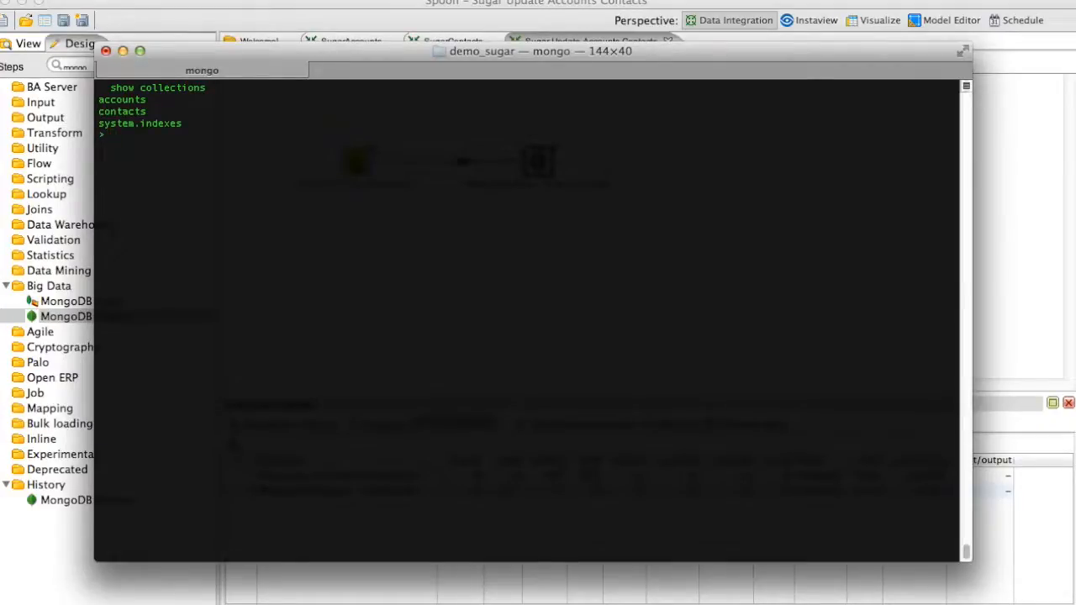
# Step: Retrieve one accounts document with db.accounts.findOne() and examine its contacts array
pyautogui.write('db.accounts.findOne()')
pyautogui.press('Return')
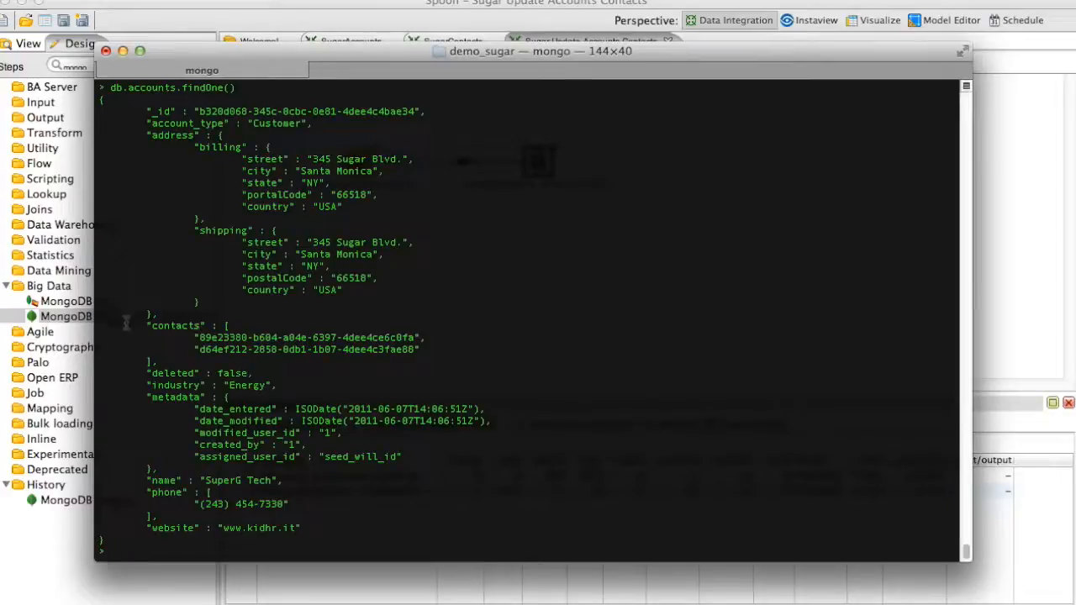
pyautogui.moveTo(139, 321); pyautogui.dragTo(185, 360)
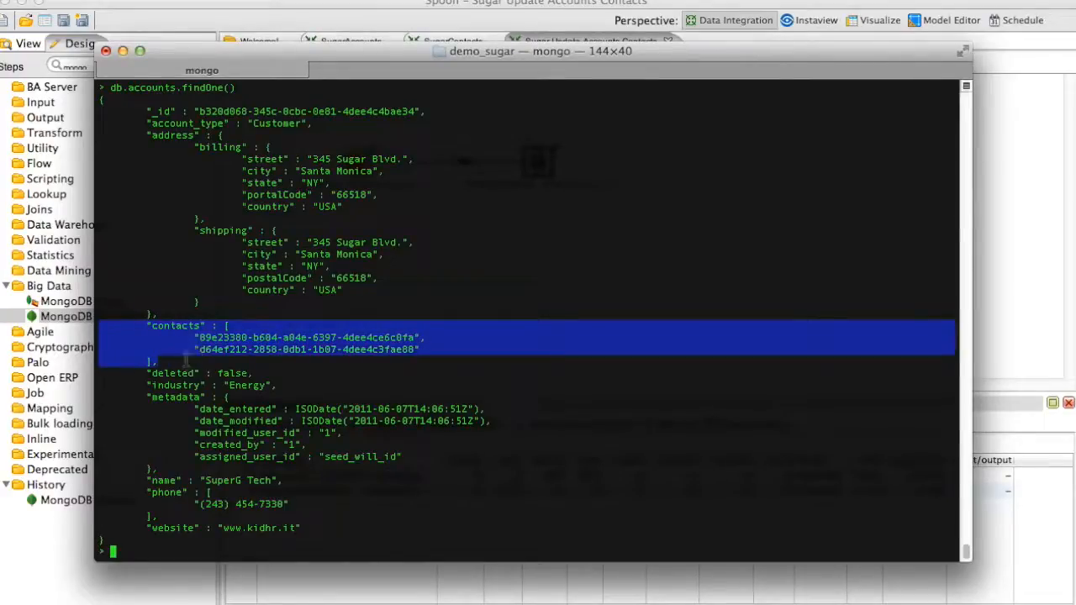
pyautogui.click(186, 360)
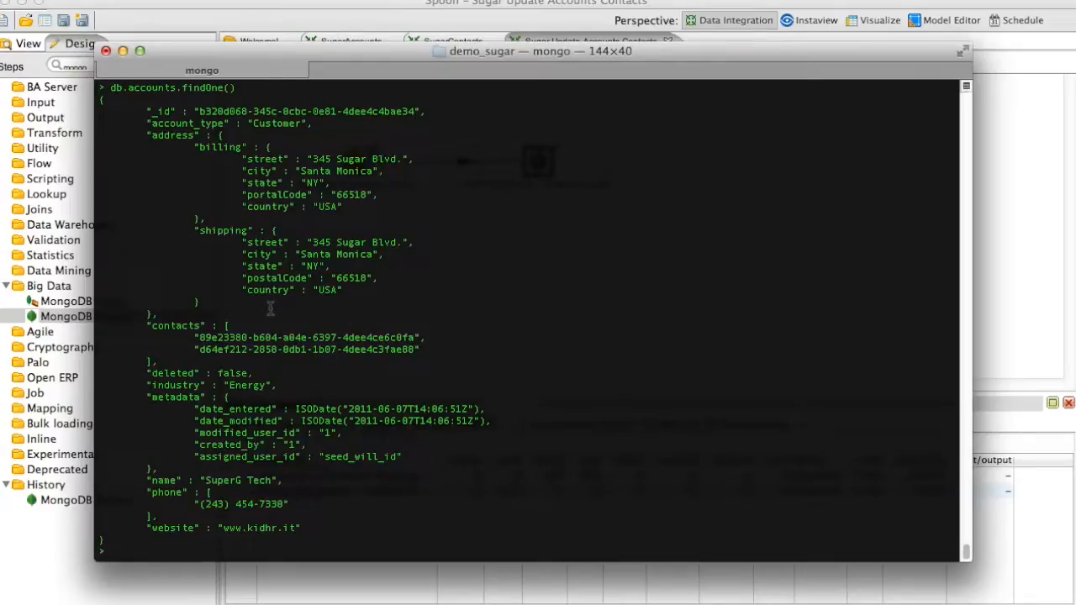
# Step: Query five formatted accounts documents by rerunning db.accounts.find().limit(5).pretty()
pyautogui.press('Up')
pyautogui.press('Up')
pyautogui.press('Up')
pyautogui.press('Up')
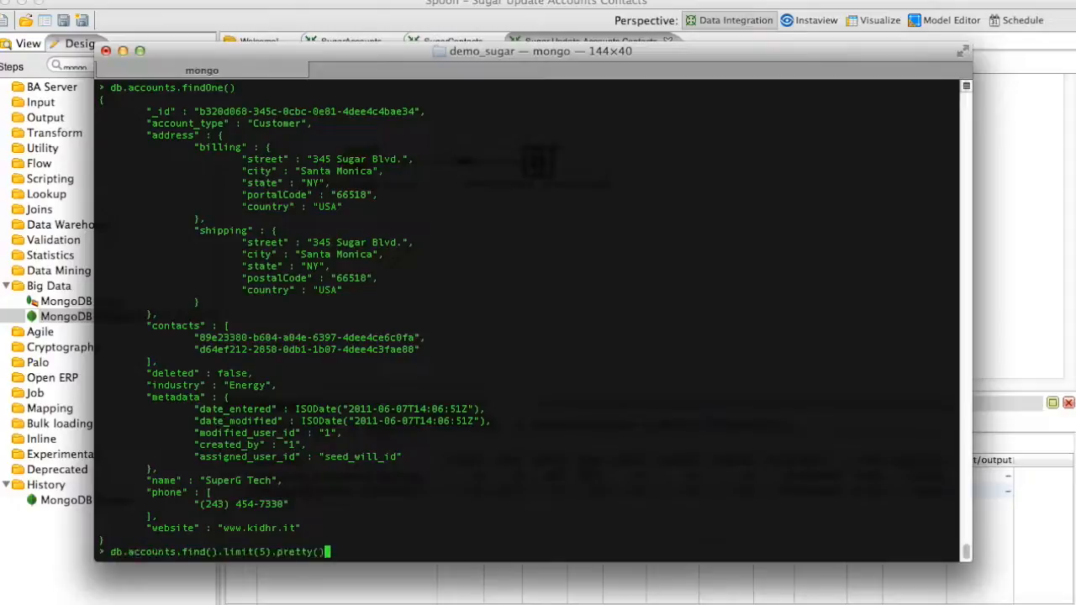
pyautogui.press('Return')
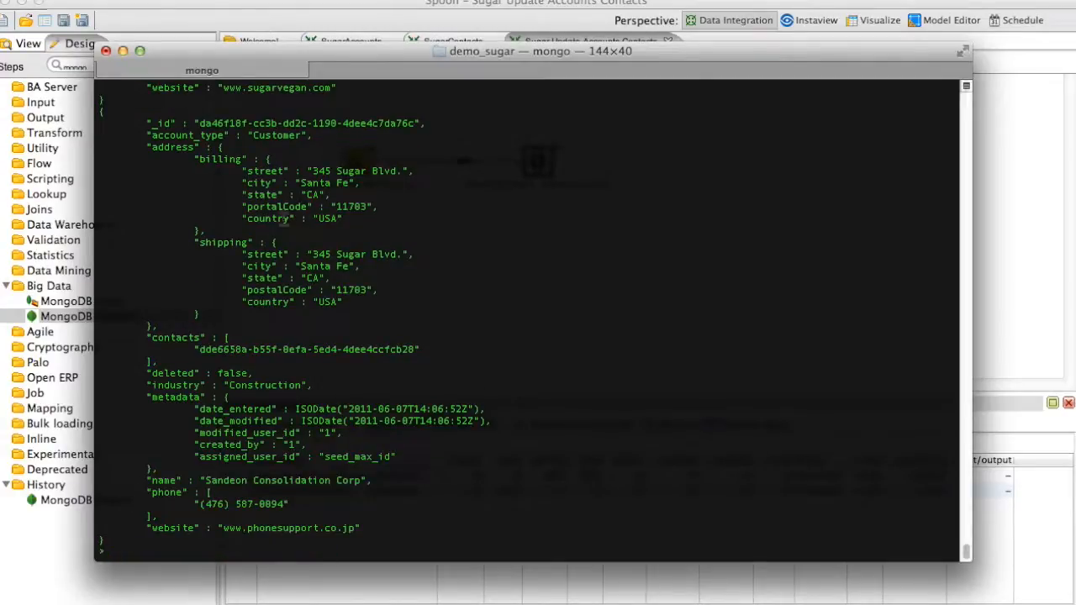
# Step: Examine the contacts array in each of the returned accounts documents
pyautogui.moveTo(202, 349); pyautogui.dragTo(363, 349)
pyautogui.scroll(10, 364, 349)
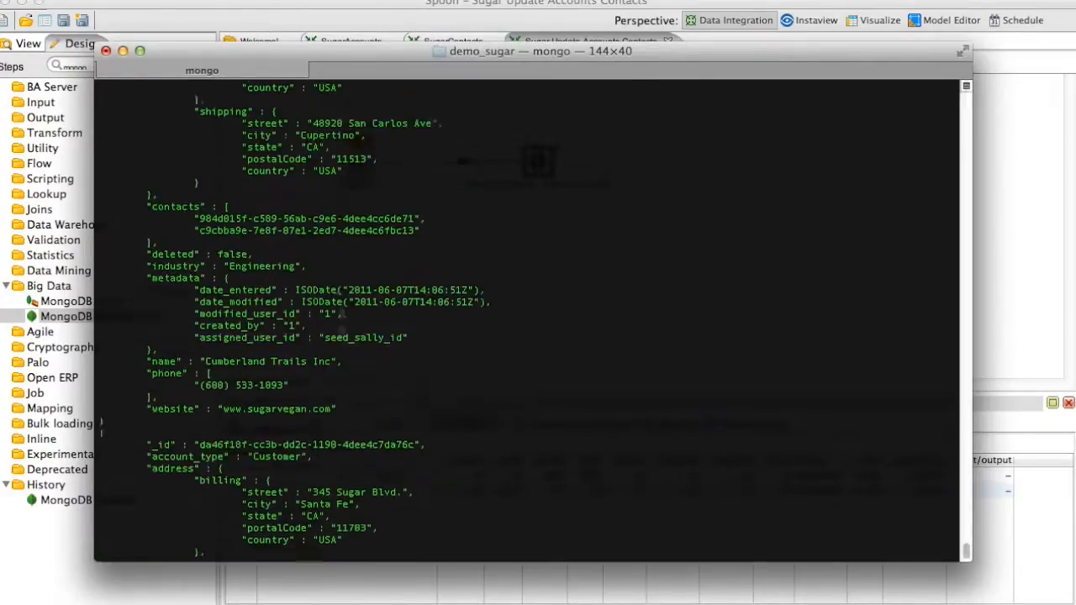
pyautogui.scroll(5, 244, 288)
pyautogui.moveTo(210, 352); pyautogui.dragTo(250, 383)
pyautogui.scroll(7, 262, 331)
pyautogui.scroll(6, 263, 324)
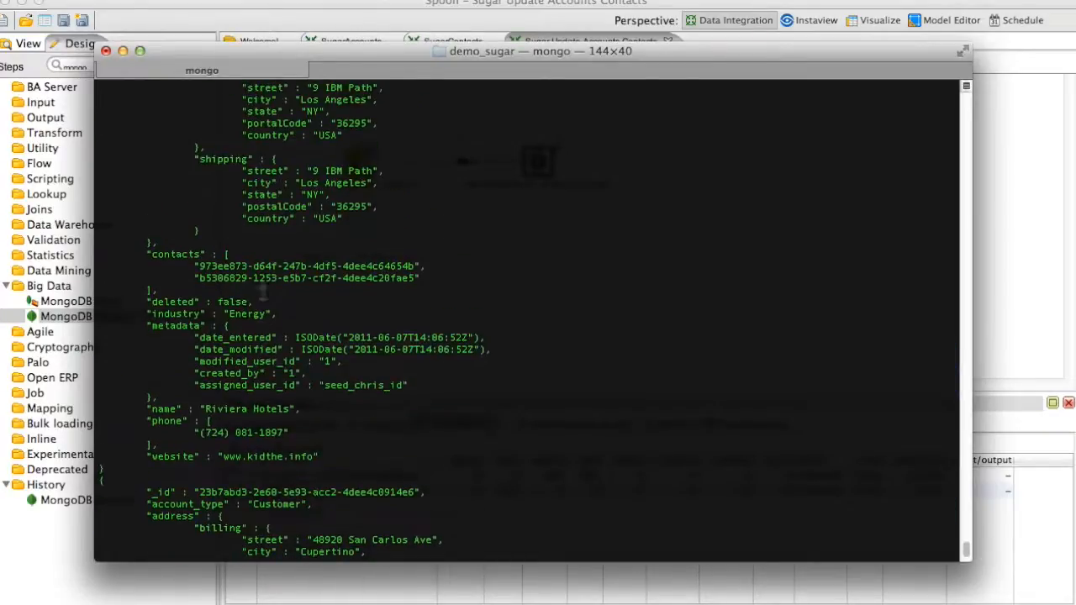
pyautogui.moveTo(209, 254); pyautogui.dragTo(225, 283)
pyautogui.scroll(10, 234, 252)
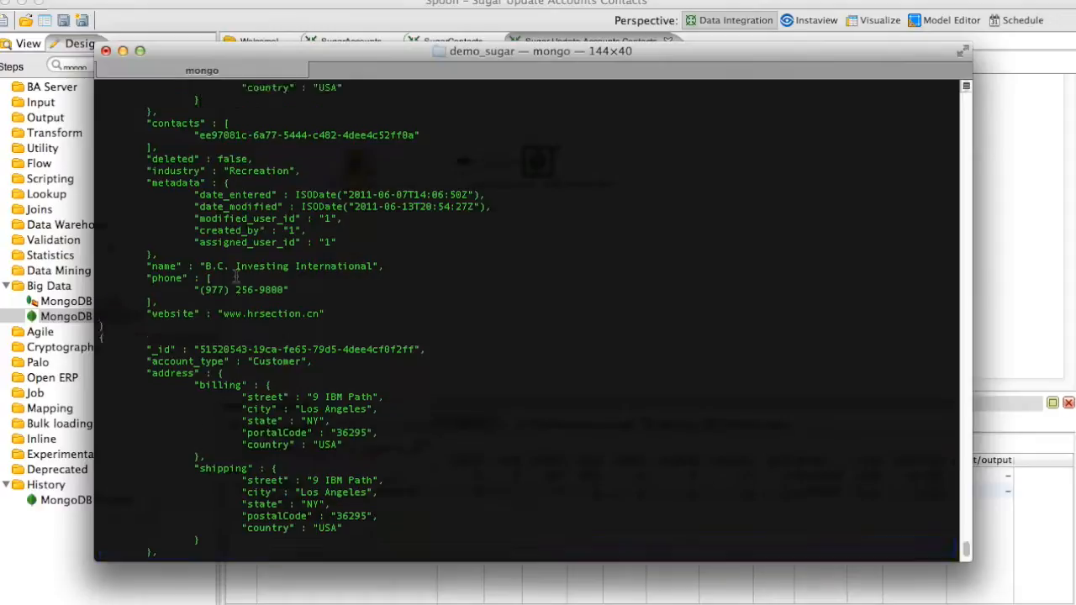
pyautogui.scroll(3, 233, 255)
pyautogui.moveTo(200, 182); pyautogui.dragTo(289, 183)
# Step: Return to the mongo shell prompt and clear the screen with cls
pyautogui.scroll(-15, 301, 319)
pyautogui.click(188, 554)
pyautogui.write('cls')
pyautogui.press('Return')
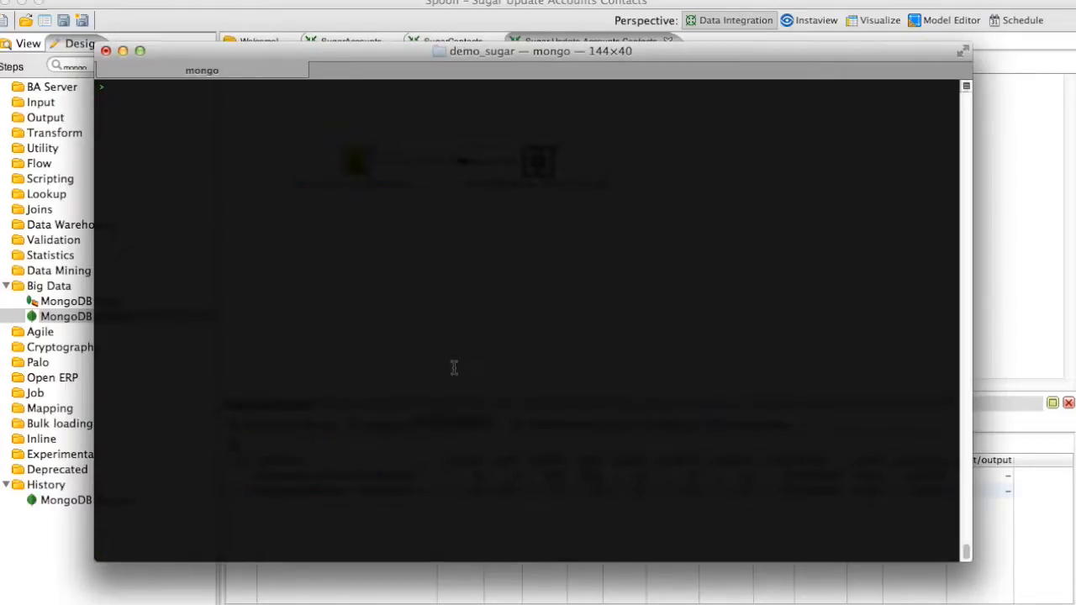
# Step: Switch back to Spoon and show the explorer tree of the Sugar Update Accounts Contacts transformation
pyautogui.click(1025, 283)
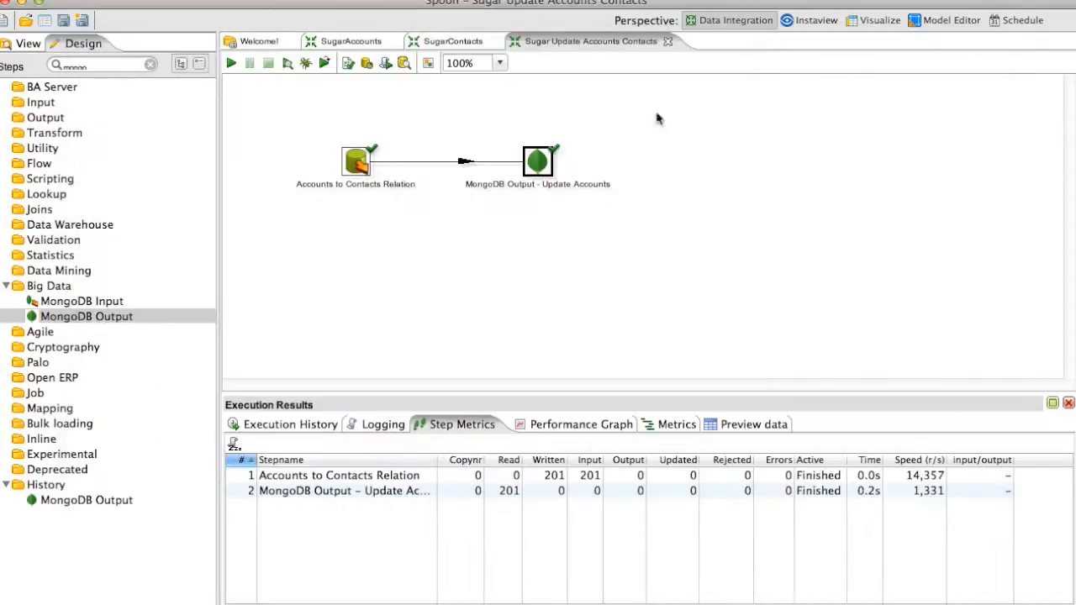
pyautogui.click(33, 46)
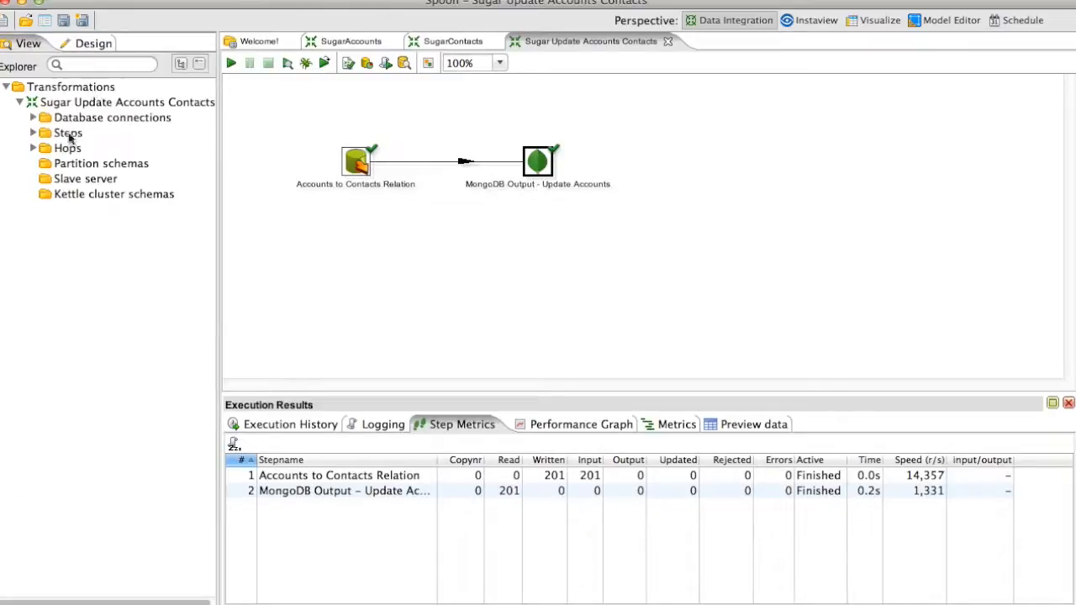